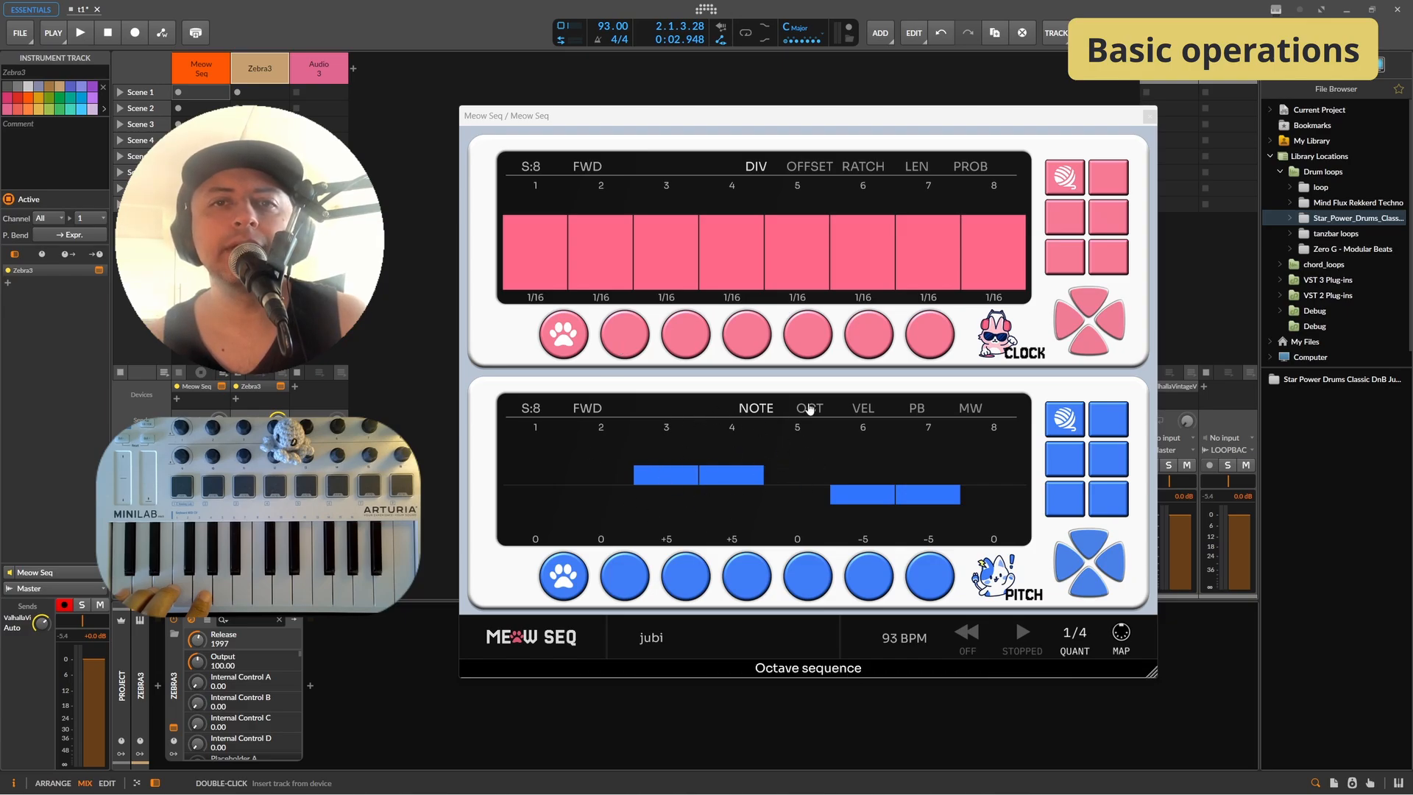
Step: Set the clock division of steps 2 and 3 to 1/32
{"action": "left_click", "coordinate": [809, 409]}
{"action": "left_click", "coordinate": [868, 412]}
{"action": "left_click", "coordinate": [919, 409]}
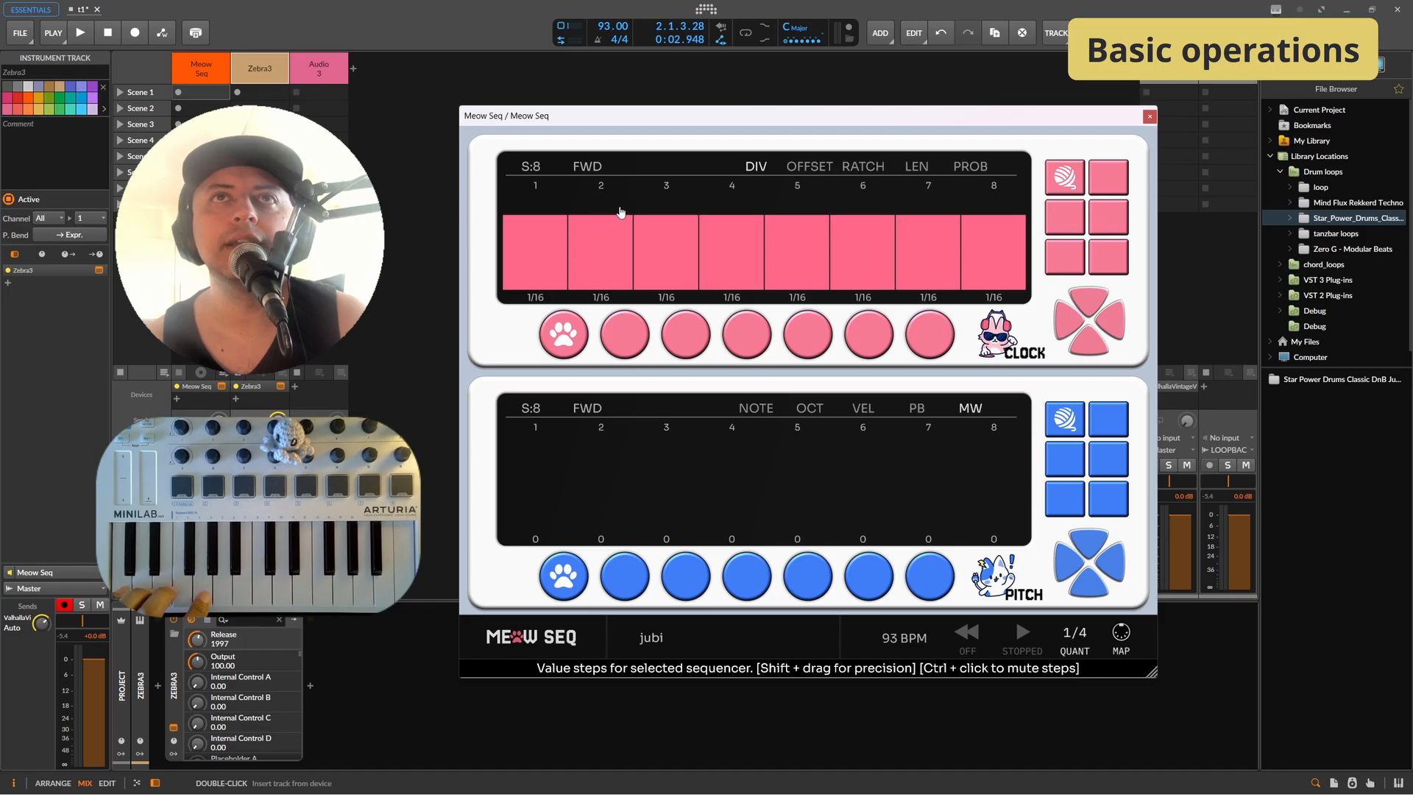
{"action": "left_click_drag", "start_coordinate": [620, 212], "coordinate": [651, 211]}
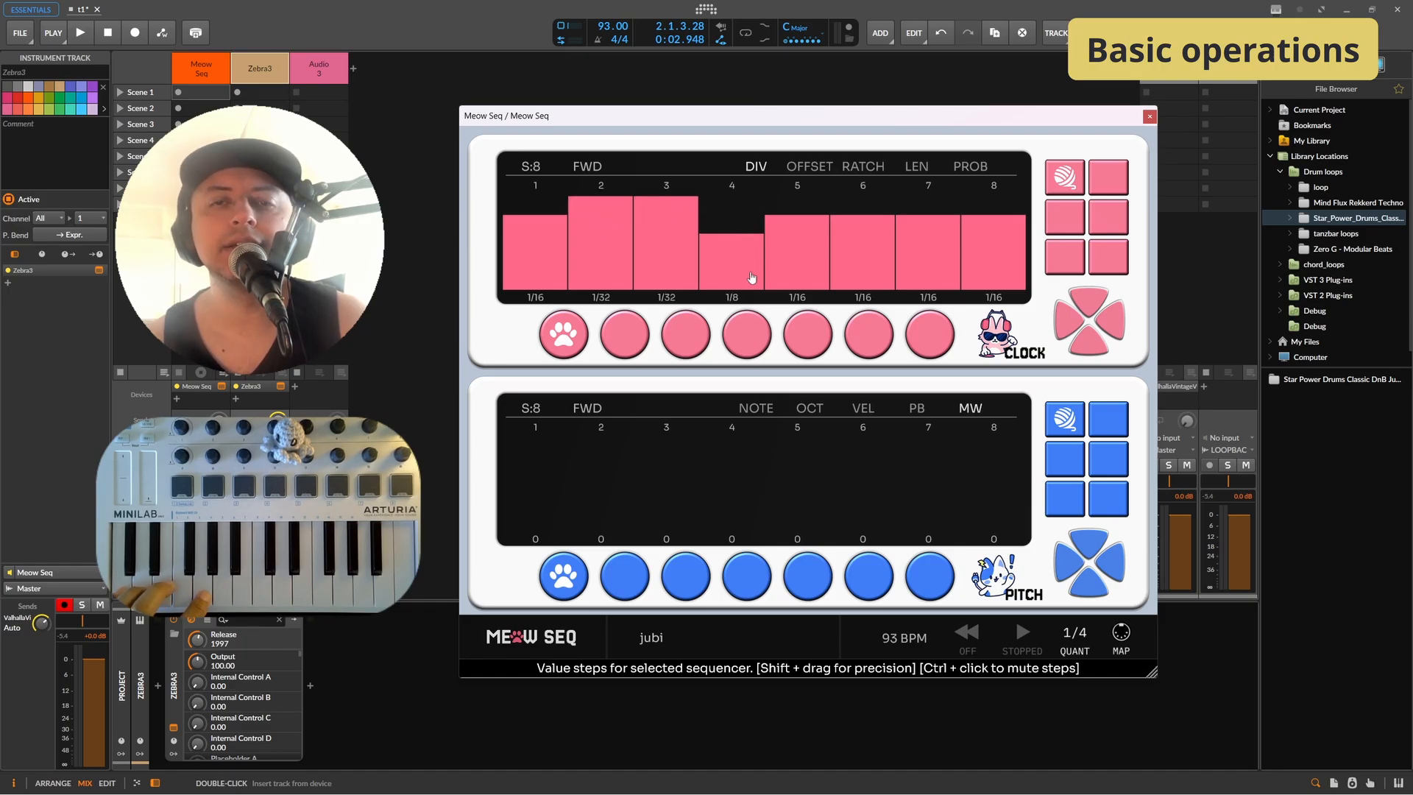
Step: Set the pitch sequencer's note lane to 5 steps
{"action": "left_click", "coordinate": [757, 409]}
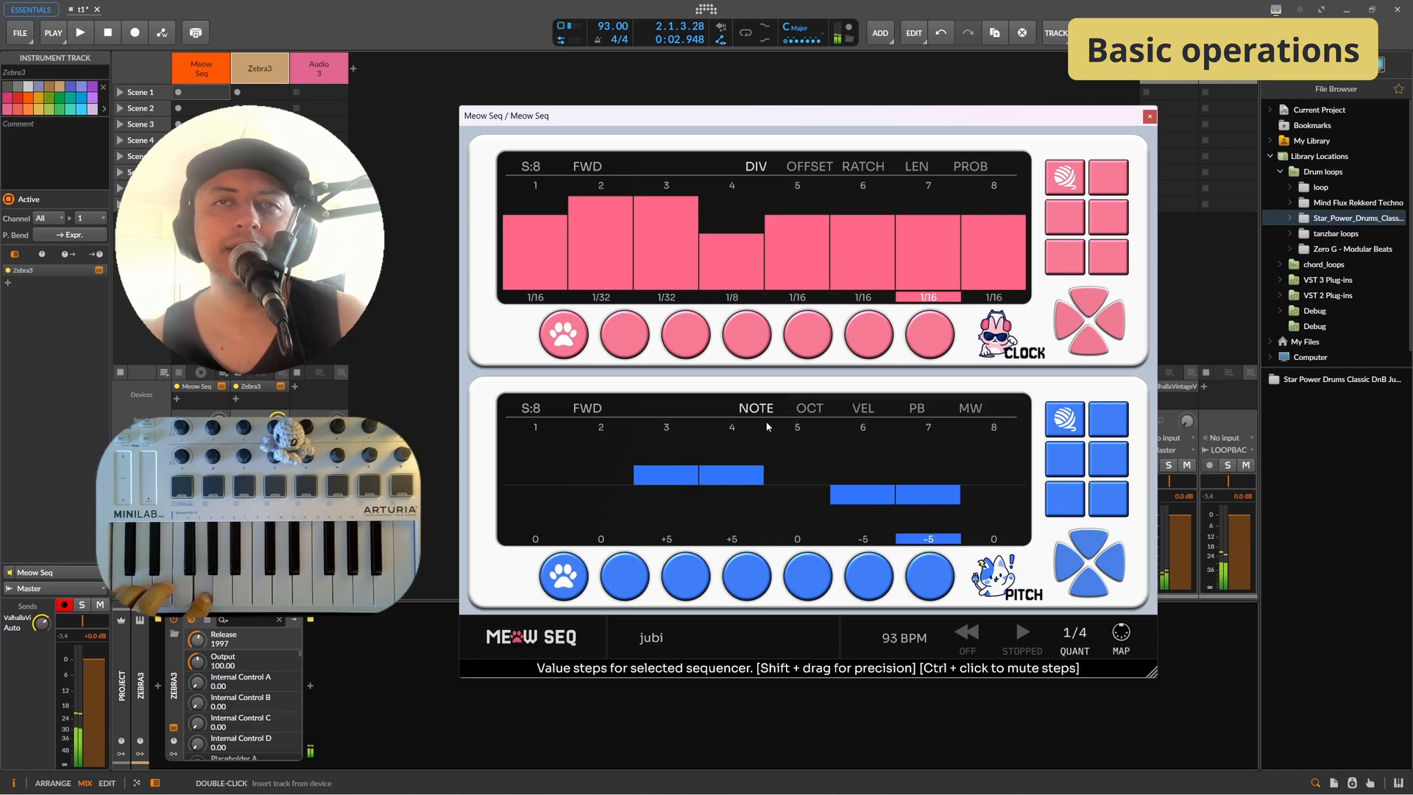
{"action": "left_click", "coordinate": [766, 417]}
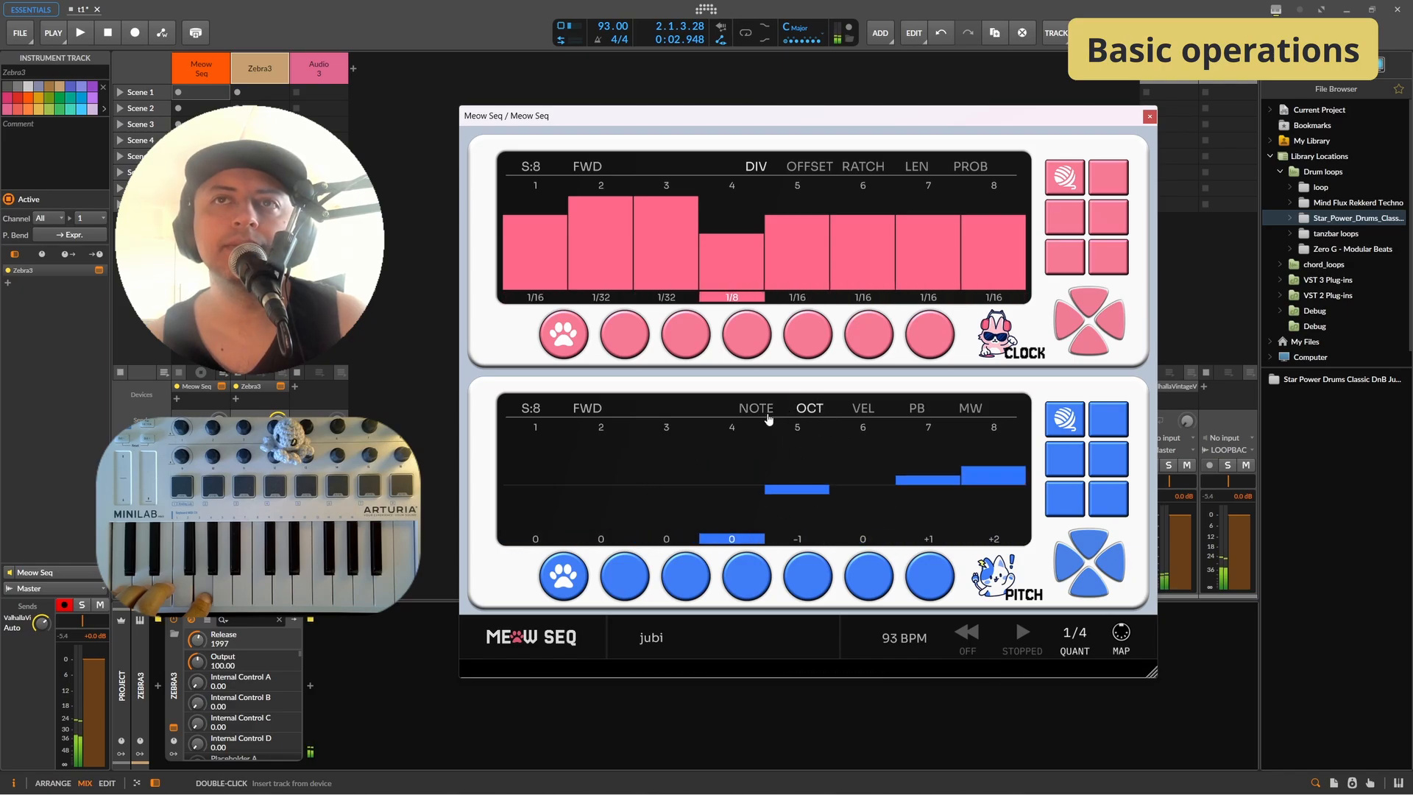
{"action": "left_click", "coordinate": [768, 418]}
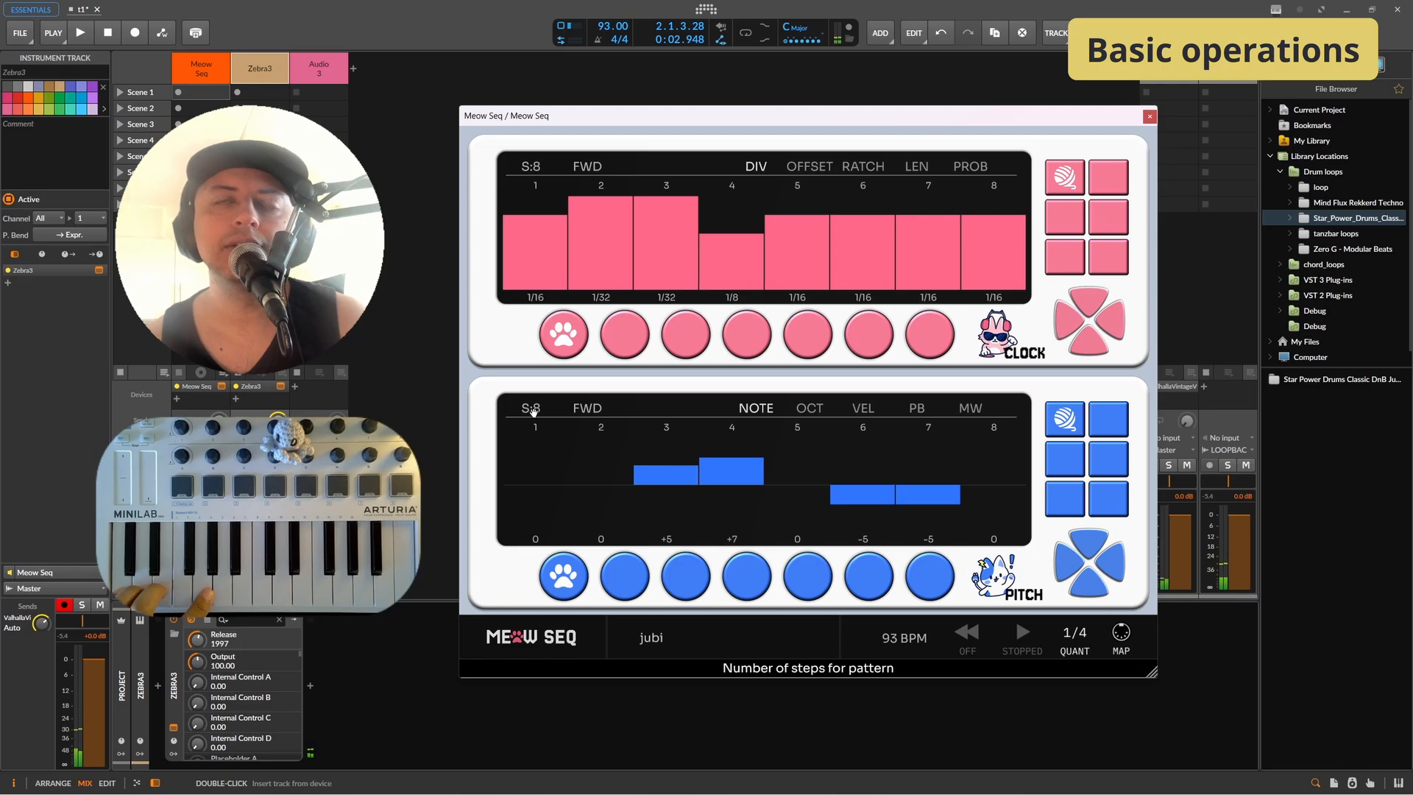
{"action": "left_click_drag", "start_coordinate": [531, 416], "coordinate": [543, 486]}
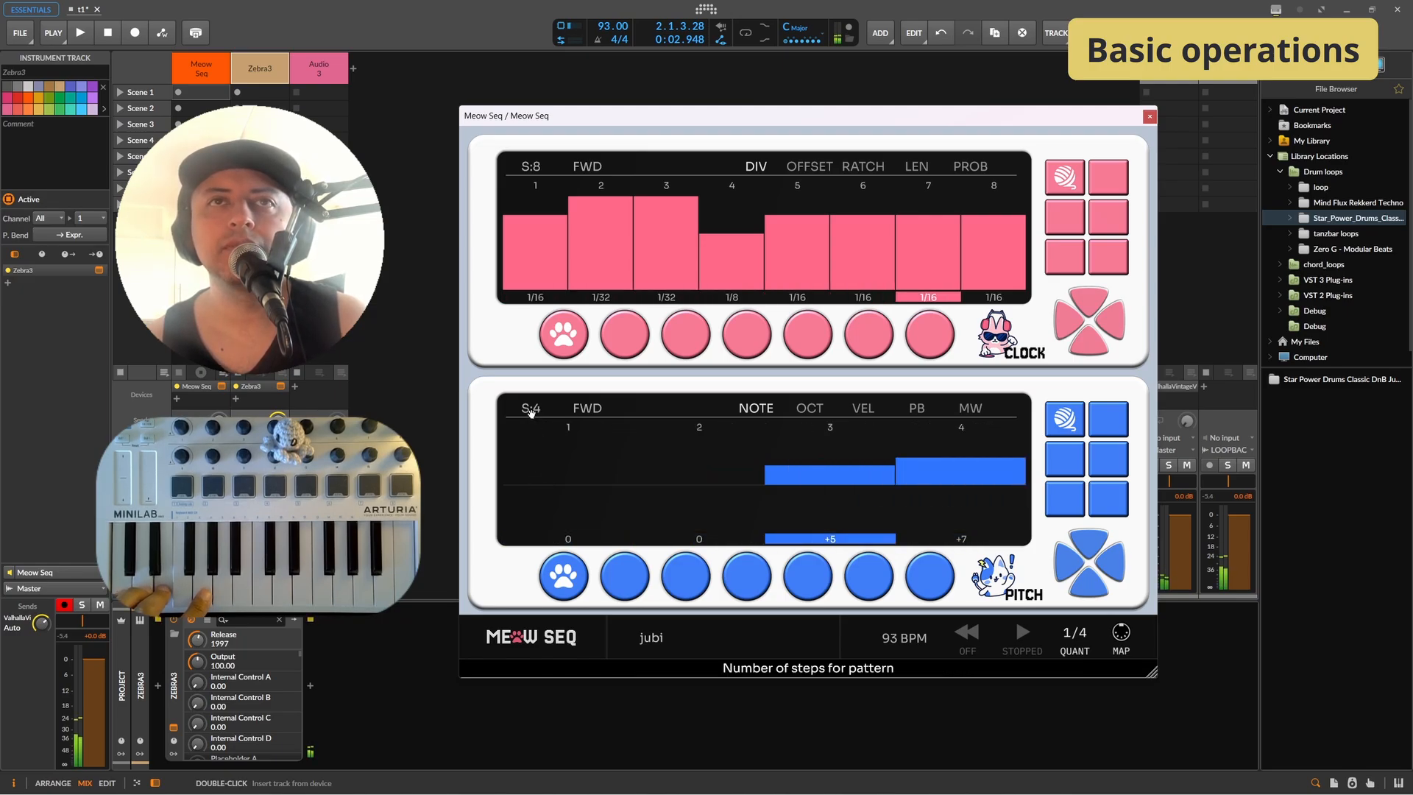
{"action": "left_click_drag", "start_coordinate": [529, 408], "coordinate": [534, 399]}
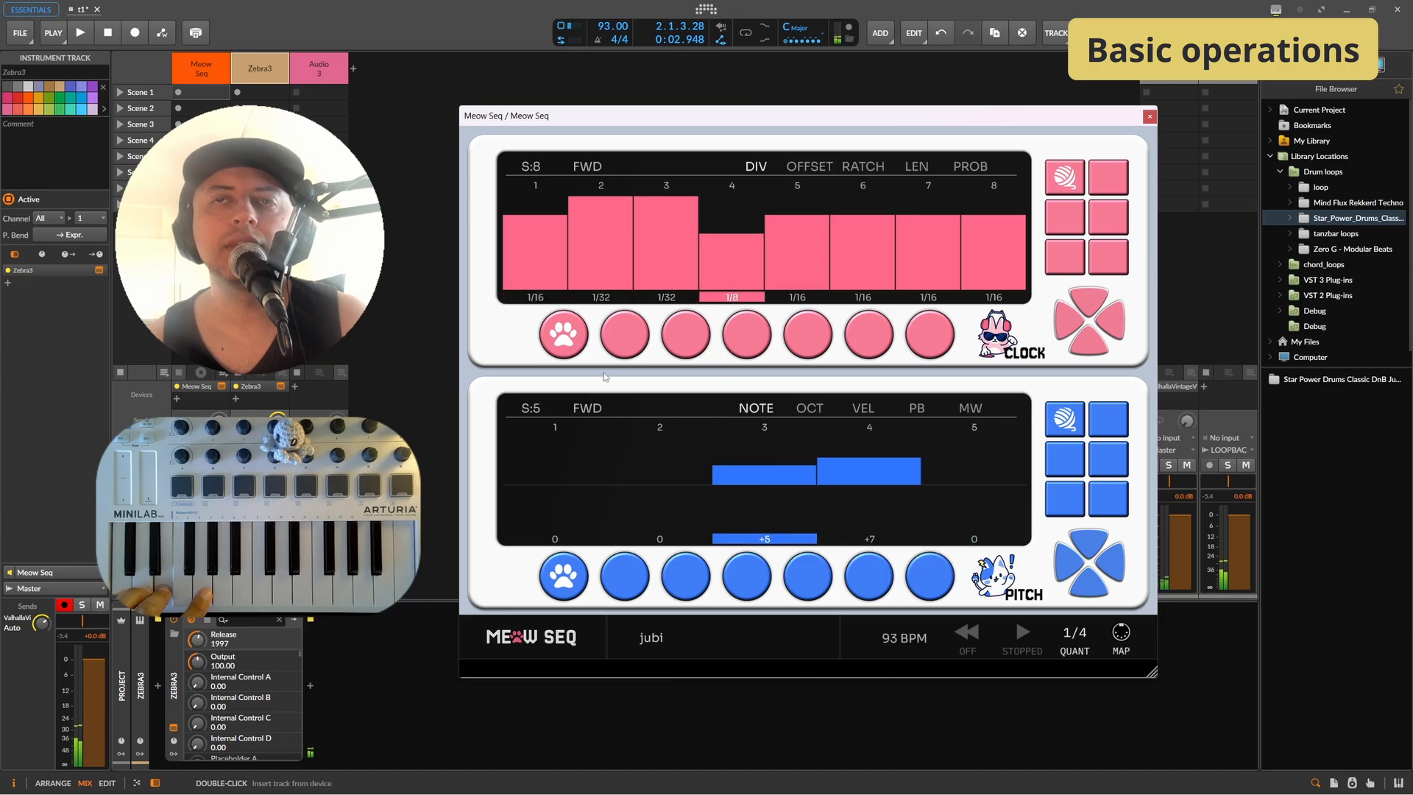
Step: Shorten the octave lane to 5 steps and set its playback direction to RNG
{"action": "left_click", "coordinate": [808, 409]}
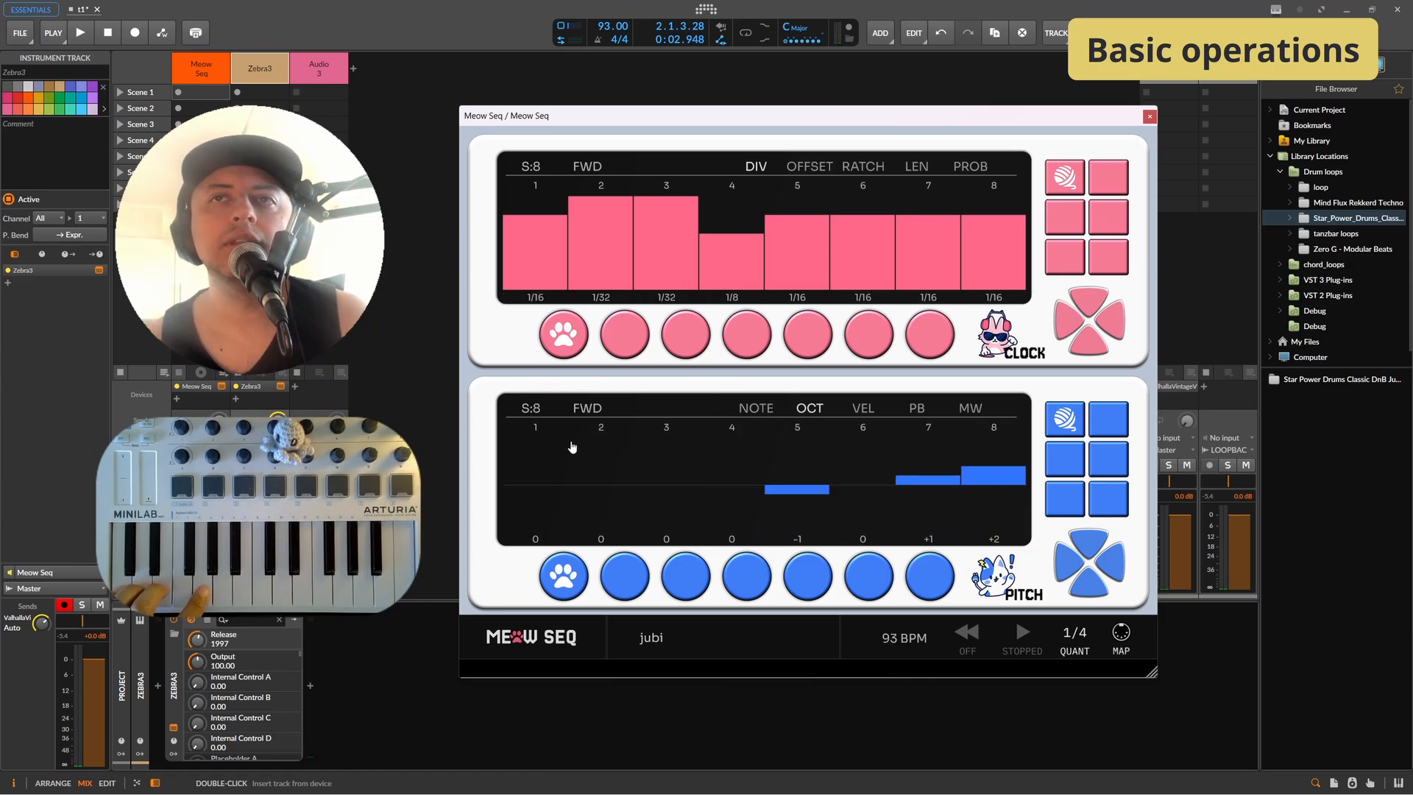
{"action": "left_click", "coordinate": [756, 409]}
{"action": "left_click", "coordinate": [809, 409]}
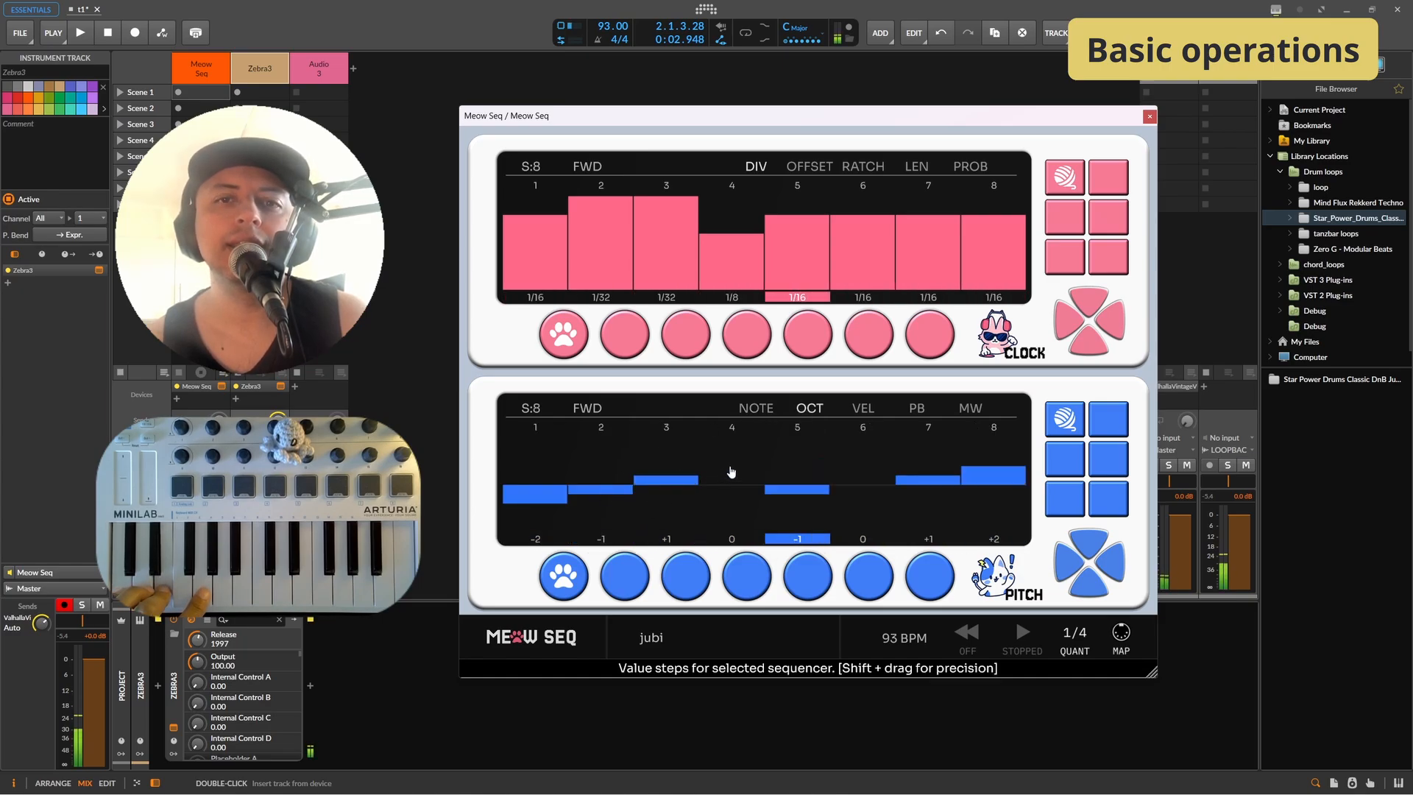
{"action": "left_click_drag", "start_coordinate": [524, 408], "coordinate": [539, 464]}
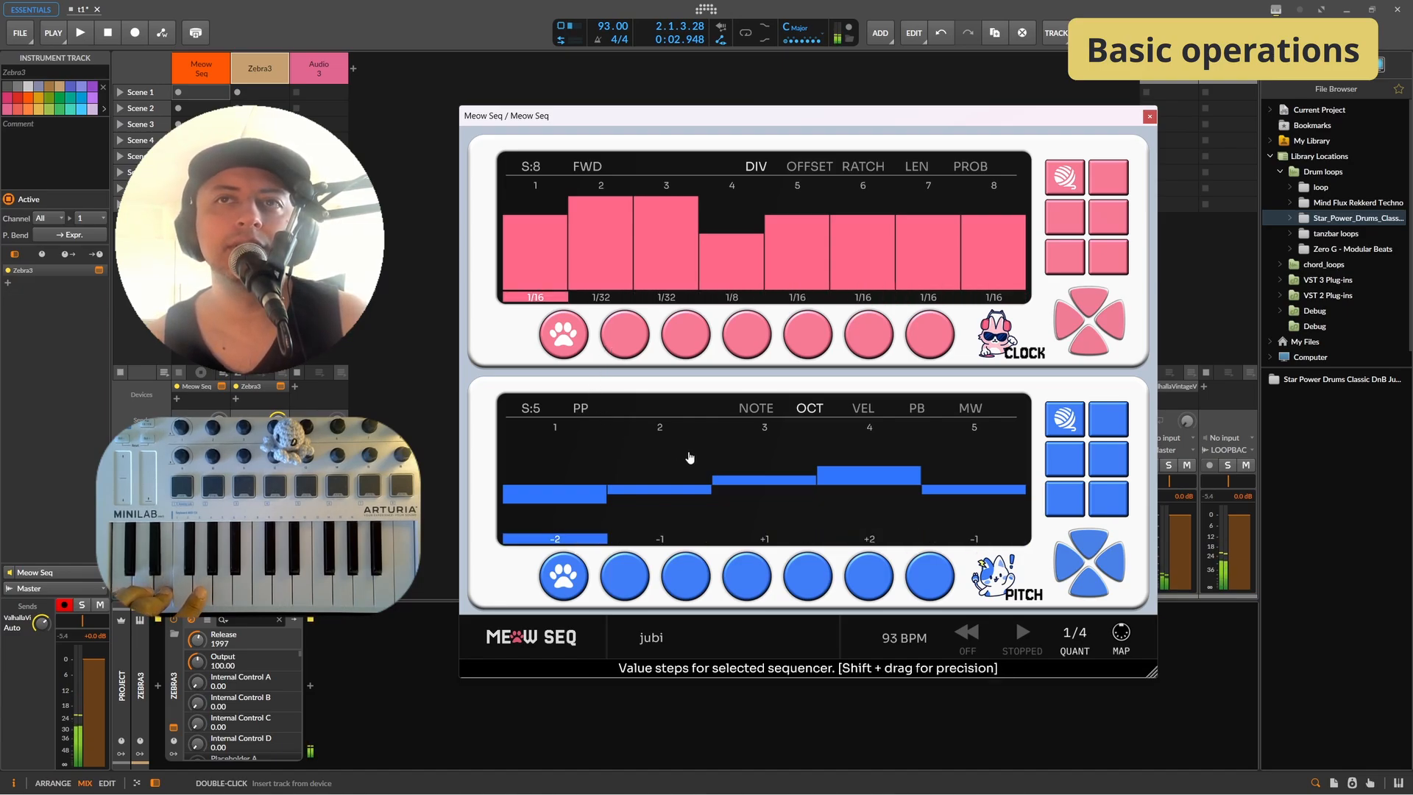
{"action": "left_click", "coordinate": [585, 407]}
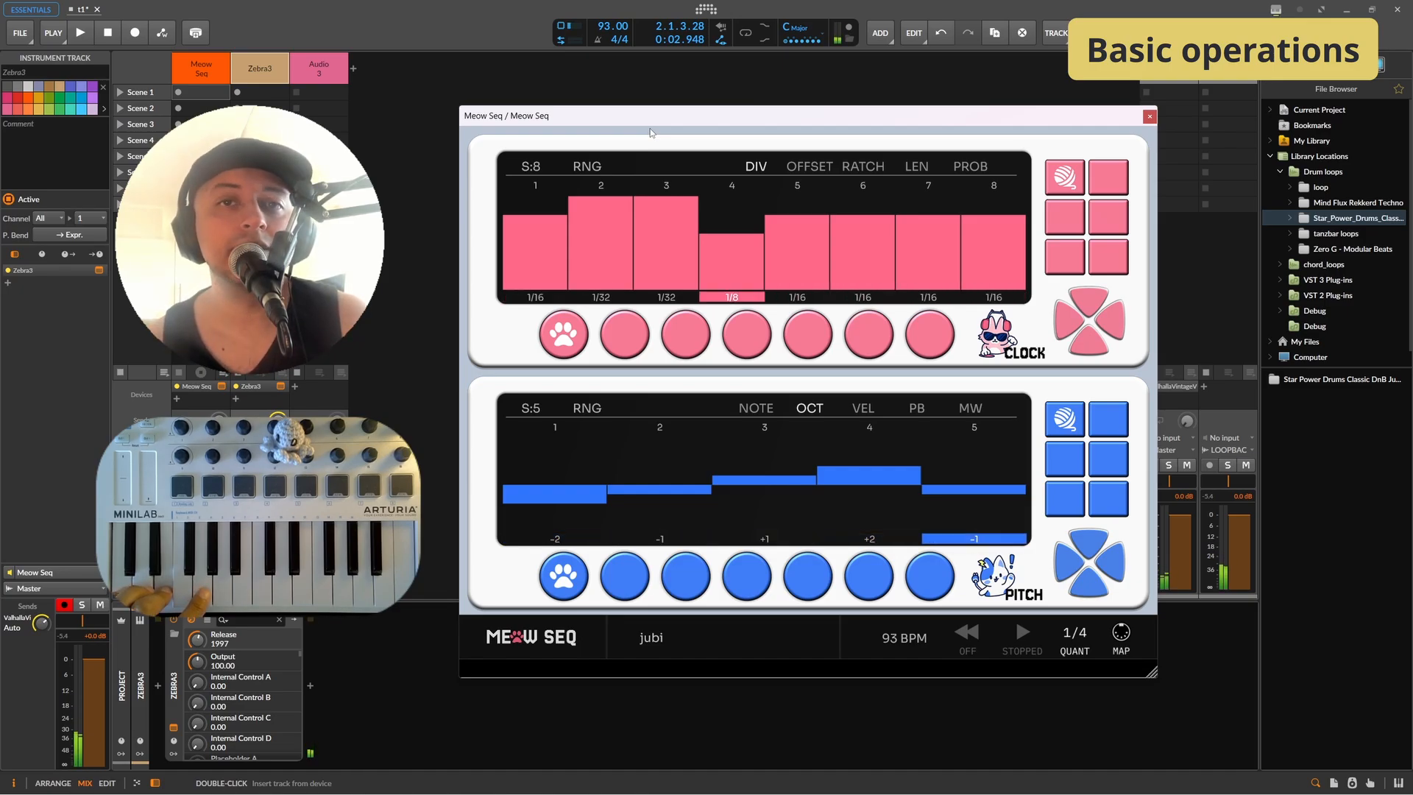
Step: Draw velocities of 37, 77, 87 and 93 on steps 2 to 5 and lower step 7 to 74
{"action": "left_click", "coordinate": [863, 407]}
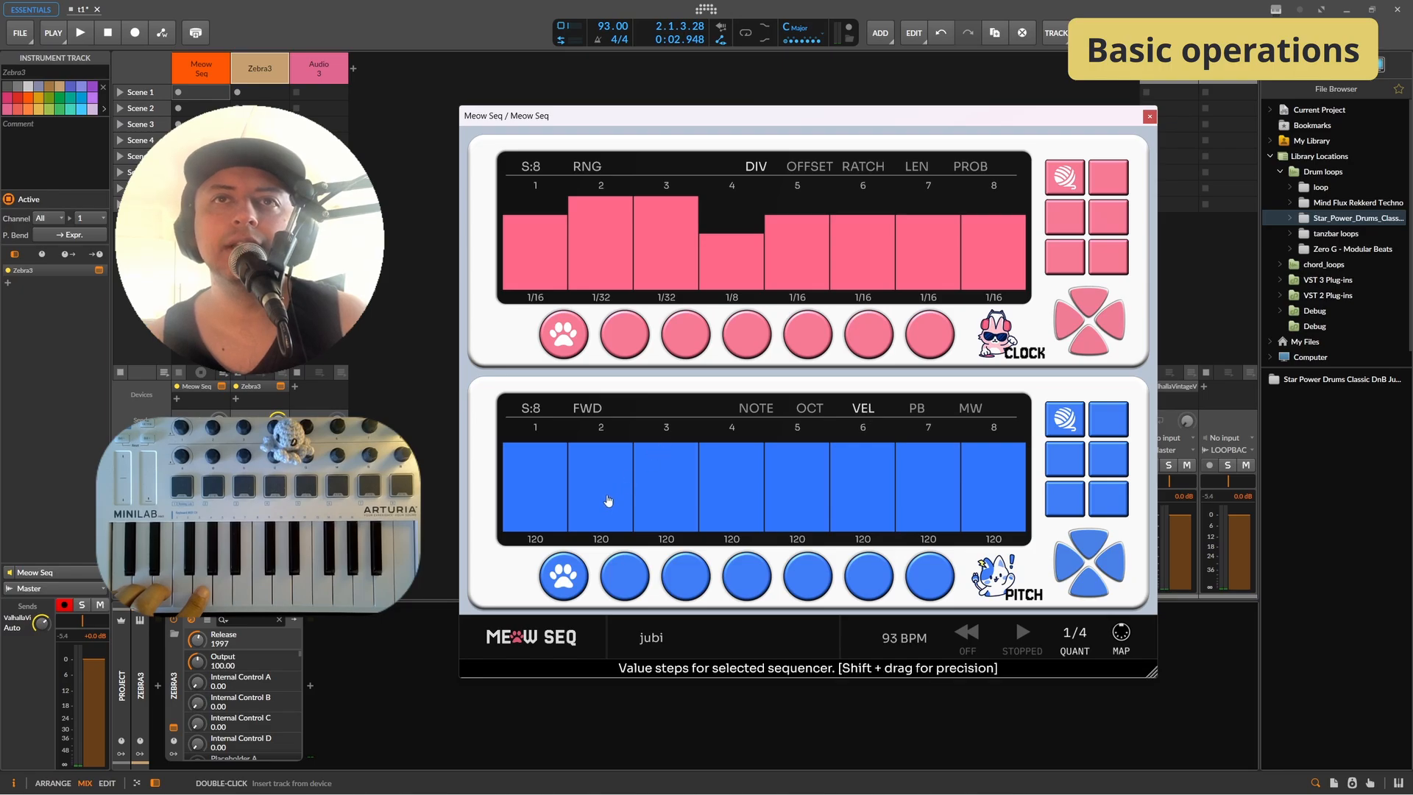
{"action": "left_click_drag", "start_coordinate": [607, 500], "coordinate": [802, 462]}
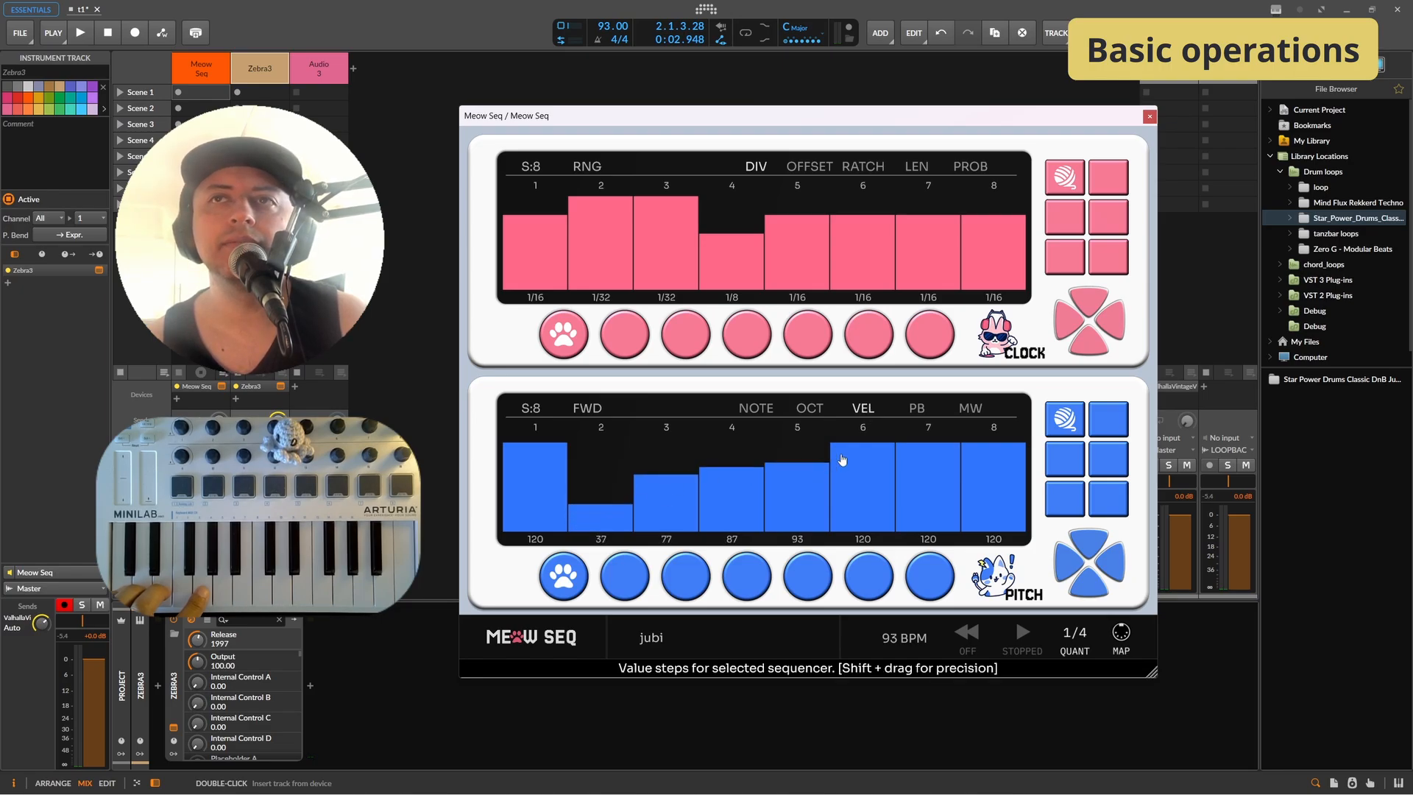
{"action": "left_click", "coordinate": [913, 409]}
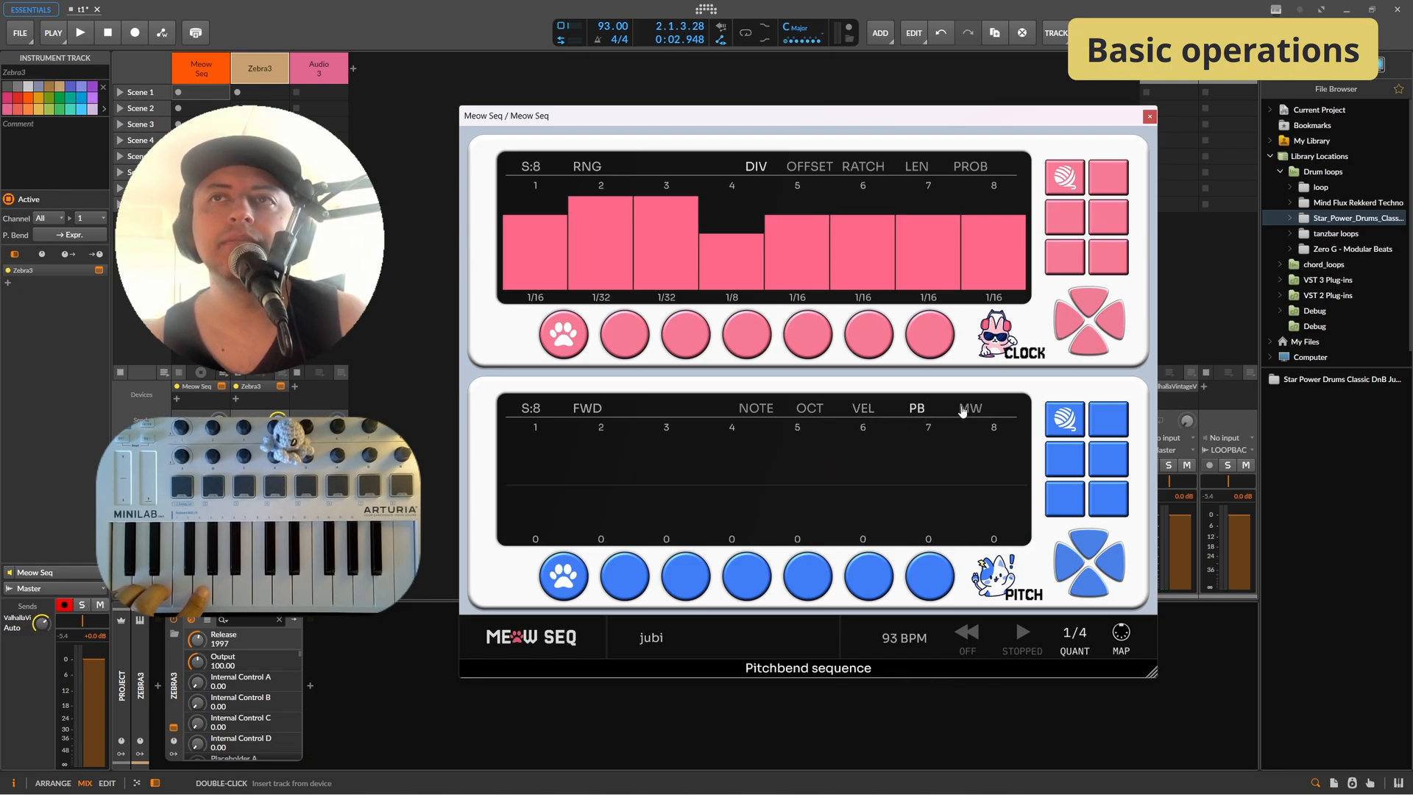
{"action": "left_click", "coordinate": [861, 407]}
{"action": "left_click_drag", "start_coordinate": [901, 482], "coordinate": [939, 478]}
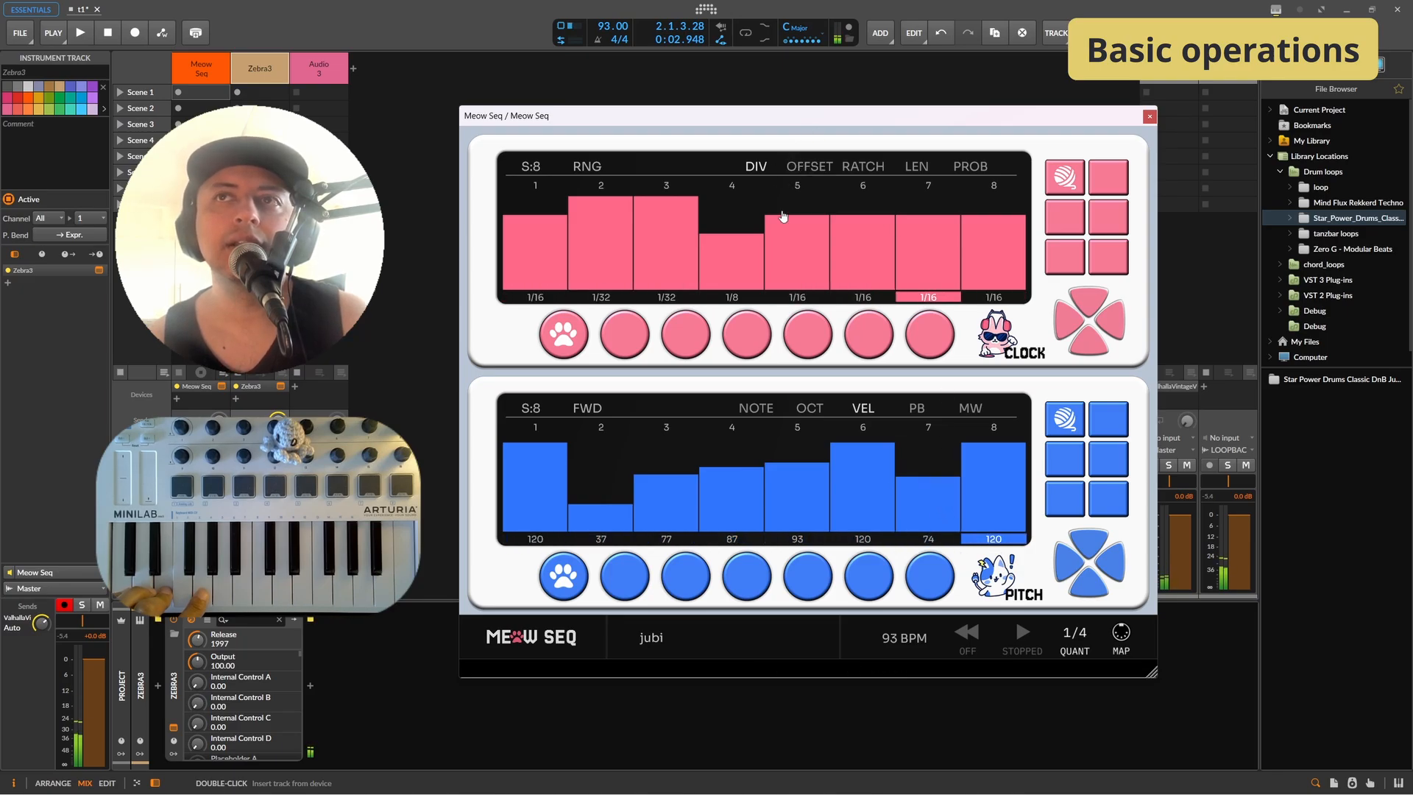
Step: Draw a rising offset ramp across clock steps 2 to 8, then reset the offsets to zero
{"action": "left_click", "coordinate": [816, 172]}
{"action": "left_click_drag", "start_coordinate": [581, 266], "coordinate": [966, 215]}
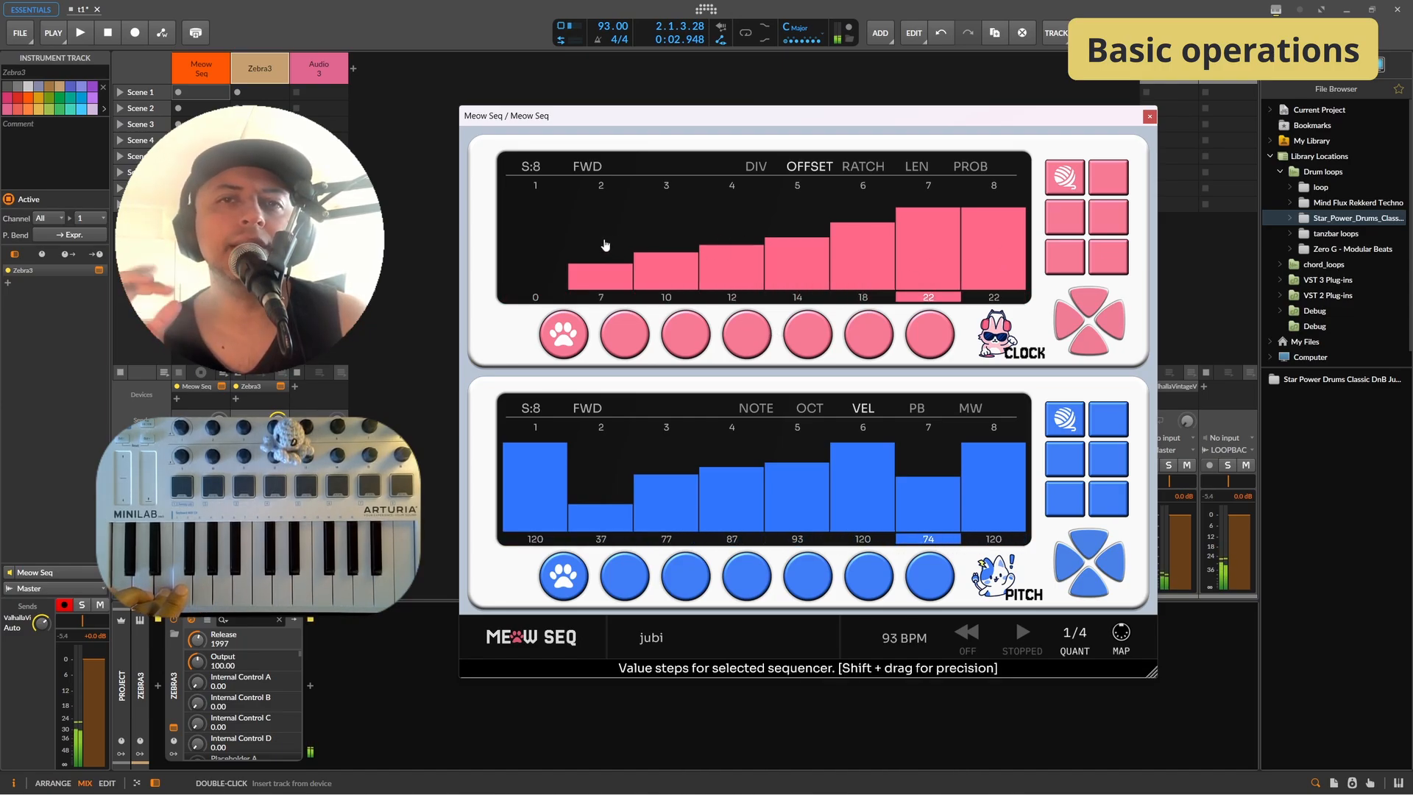
{"action": "left_click_drag", "start_coordinate": [602, 271], "coordinate": [1163, 363]}
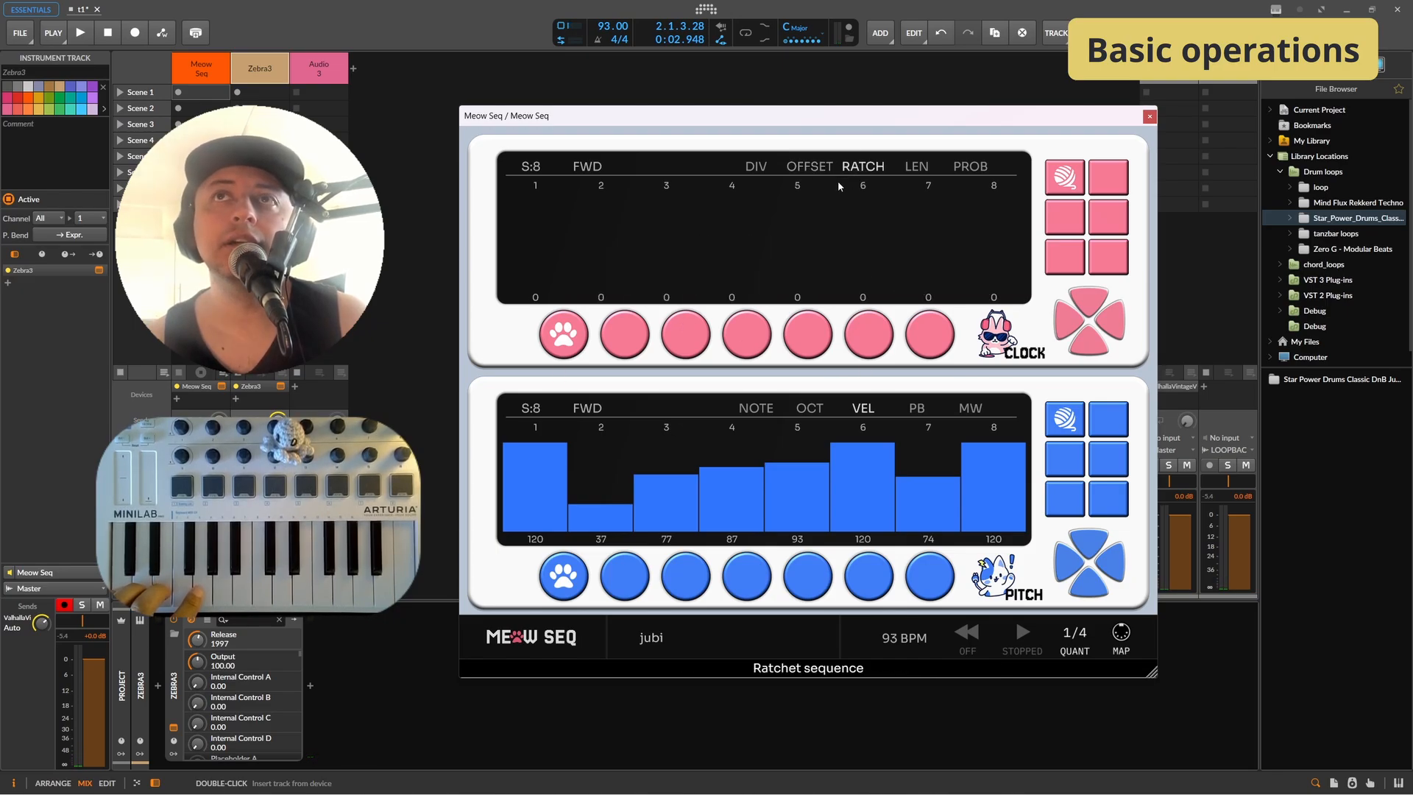
Step: Set clock ratchets to 1 and 2 on steps 2 and 3, 2 on step 6 and 1 on step 5
{"action": "left_click_drag", "start_coordinate": [618, 275], "coordinate": [694, 245]}
{"action": "left_click", "coordinate": [858, 256]}
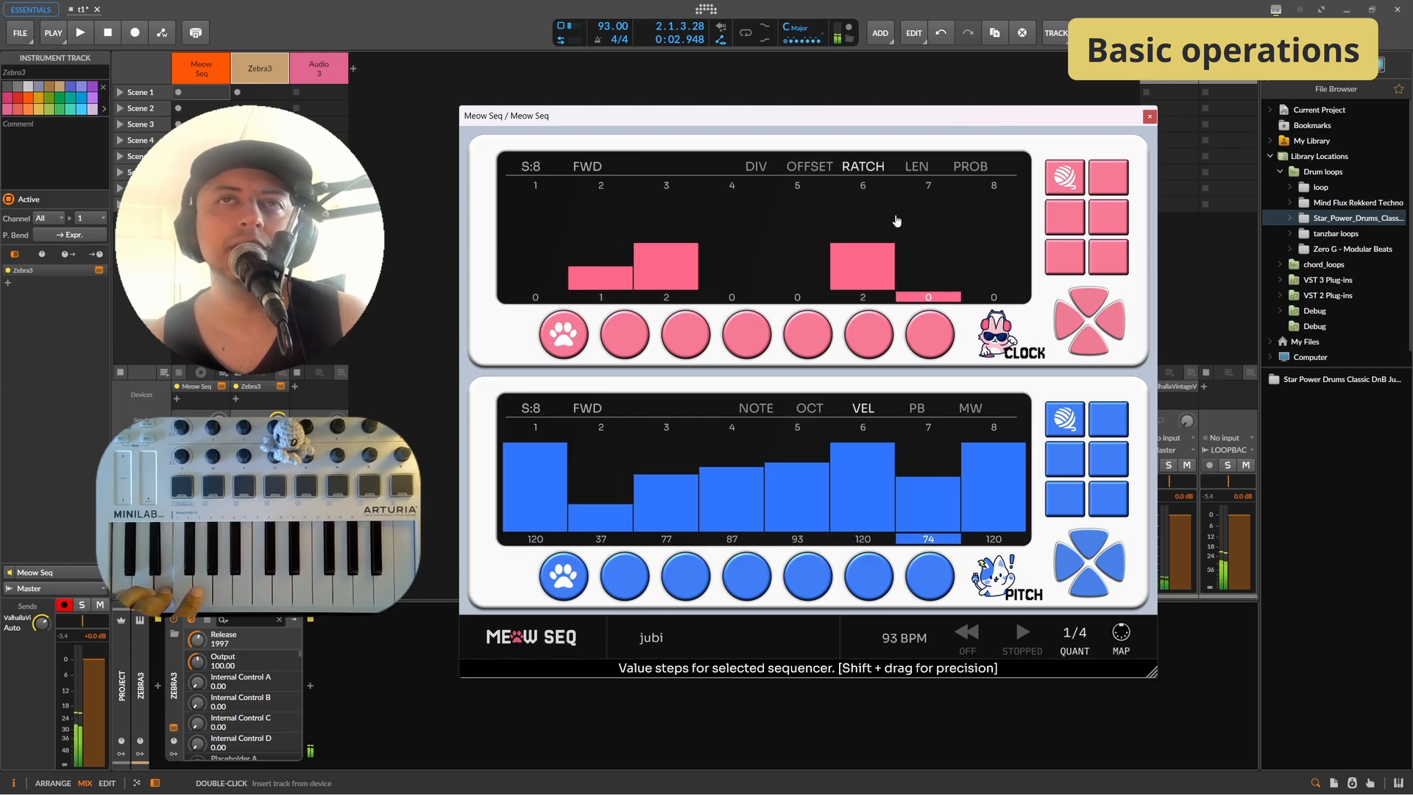
{"action": "left_click", "coordinate": [812, 229]}
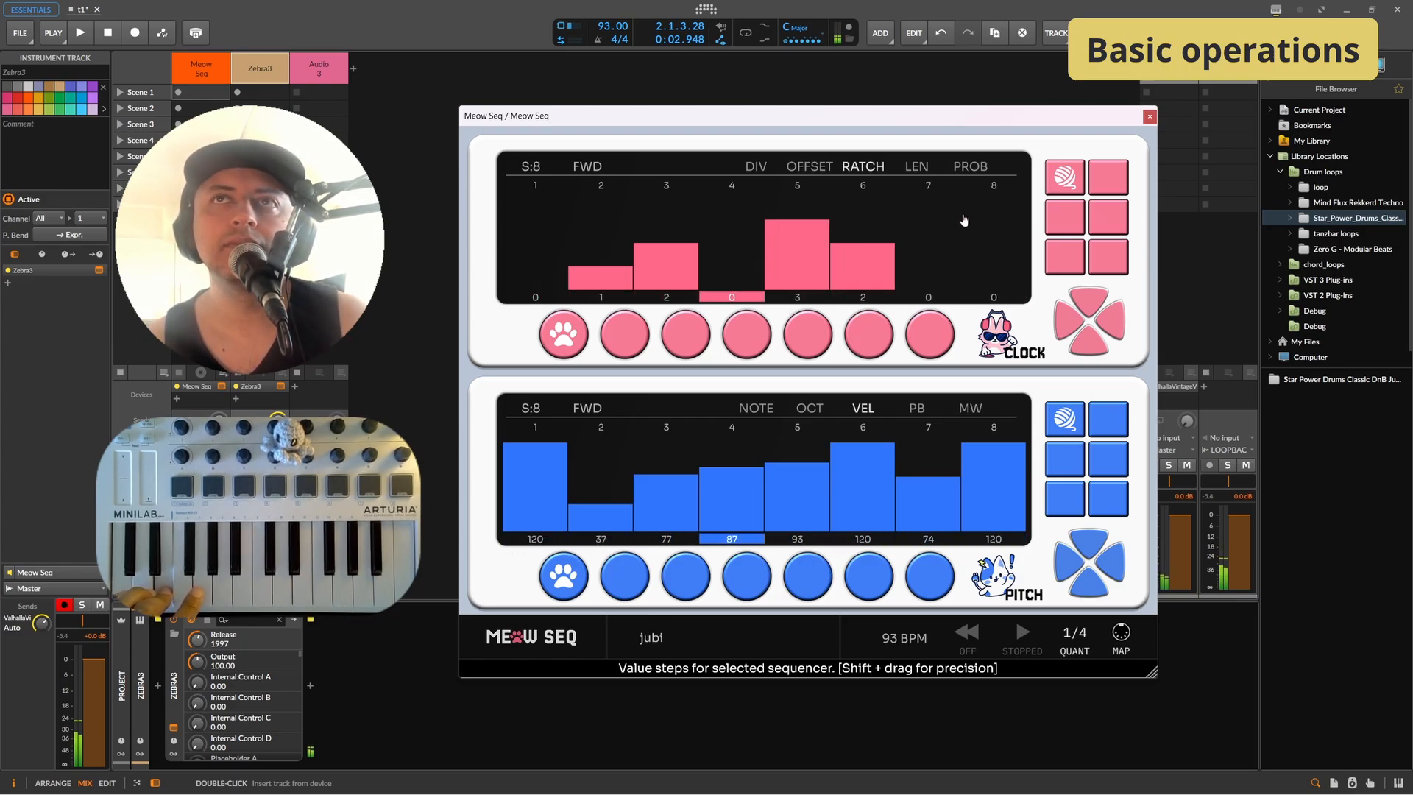
{"action": "left_click", "coordinate": [804, 266]}
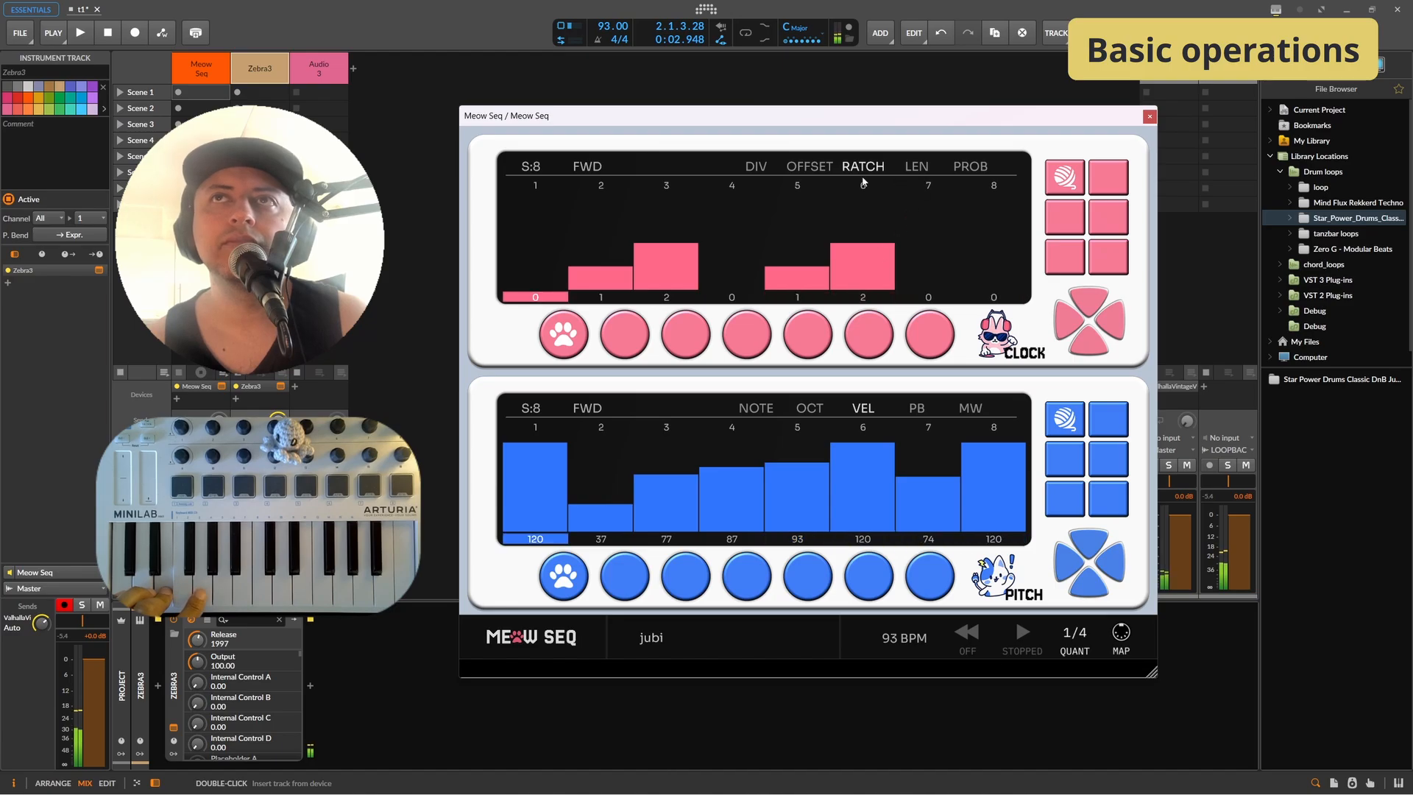
Step: Draw values across the clock's length and probability lanes
{"action": "left_click", "coordinate": [924, 167]}
{"action": "left_click_drag", "start_coordinate": [599, 254], "coordinate": [994, 247]}
{"action": "left_click", "coordinate": [970, 166]}
{"action": "left_click_drag", "start_coordinate": [561, 261], "coordinate": [1012, 251]}
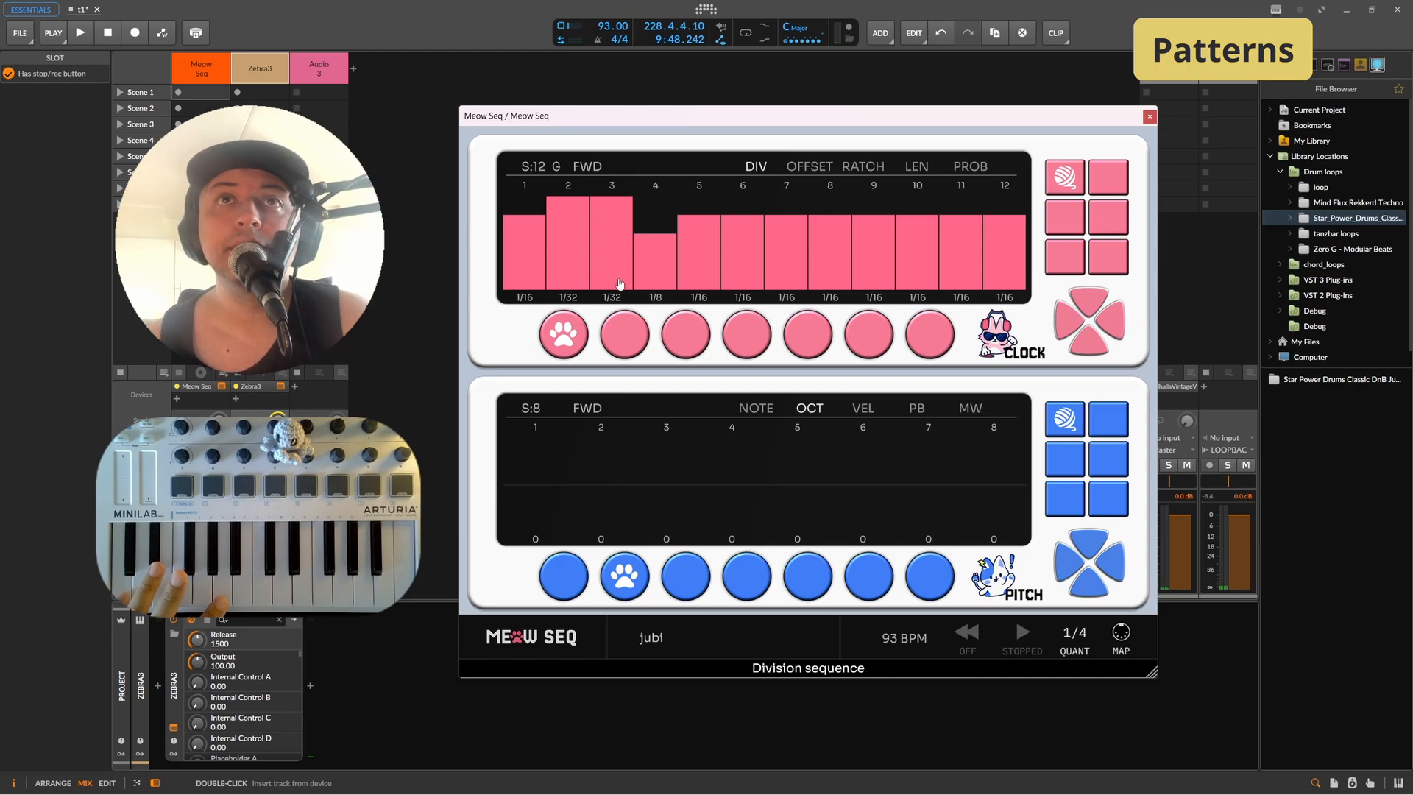
Step: Switch between clock patterns 1, 2 and 3 and compare their division and ratchet lanes
{"action": "left_click", "coordinate": [628, 336]}
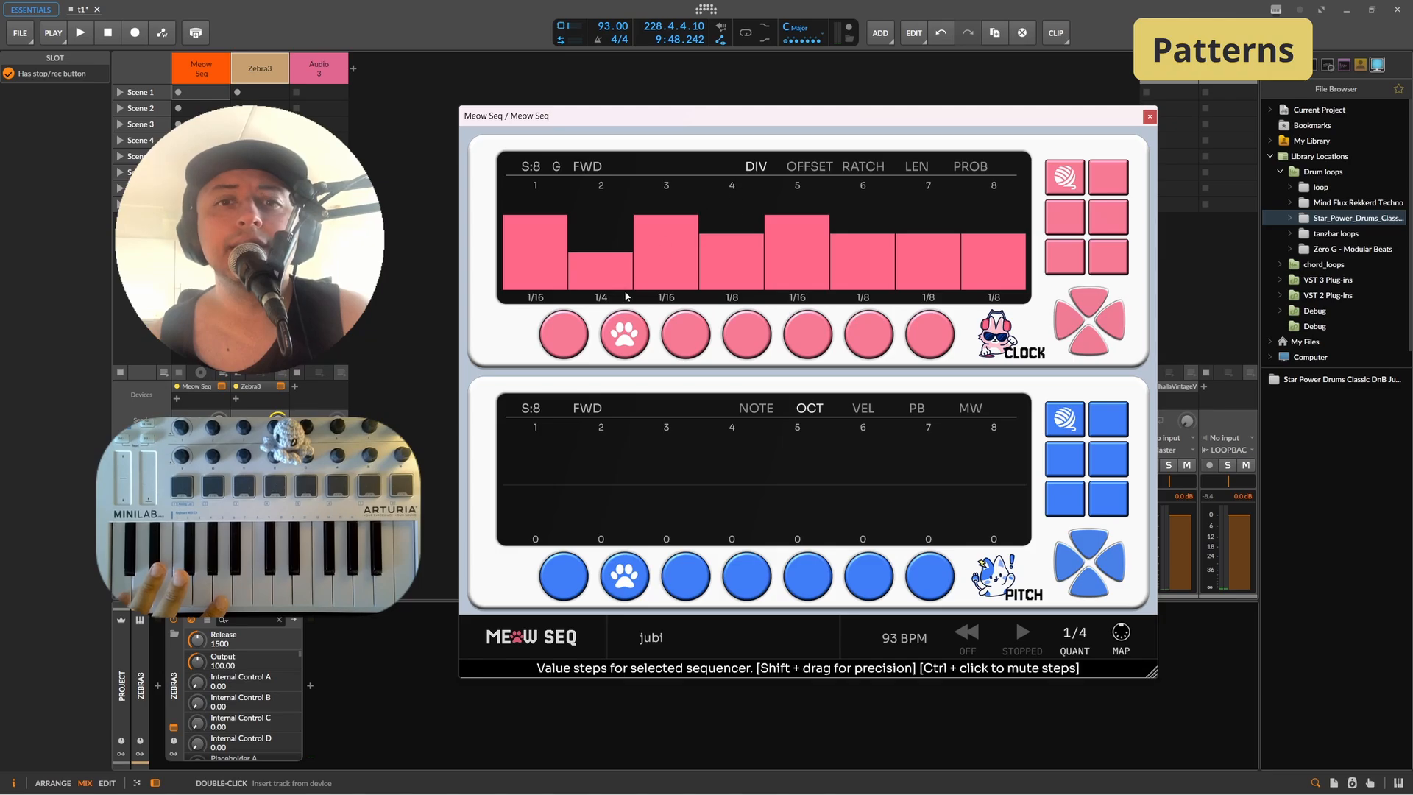
{"action": "left_click", "coordinate": [575, 340]}
{"action": "left_click", "coordinate": [687, 345]}
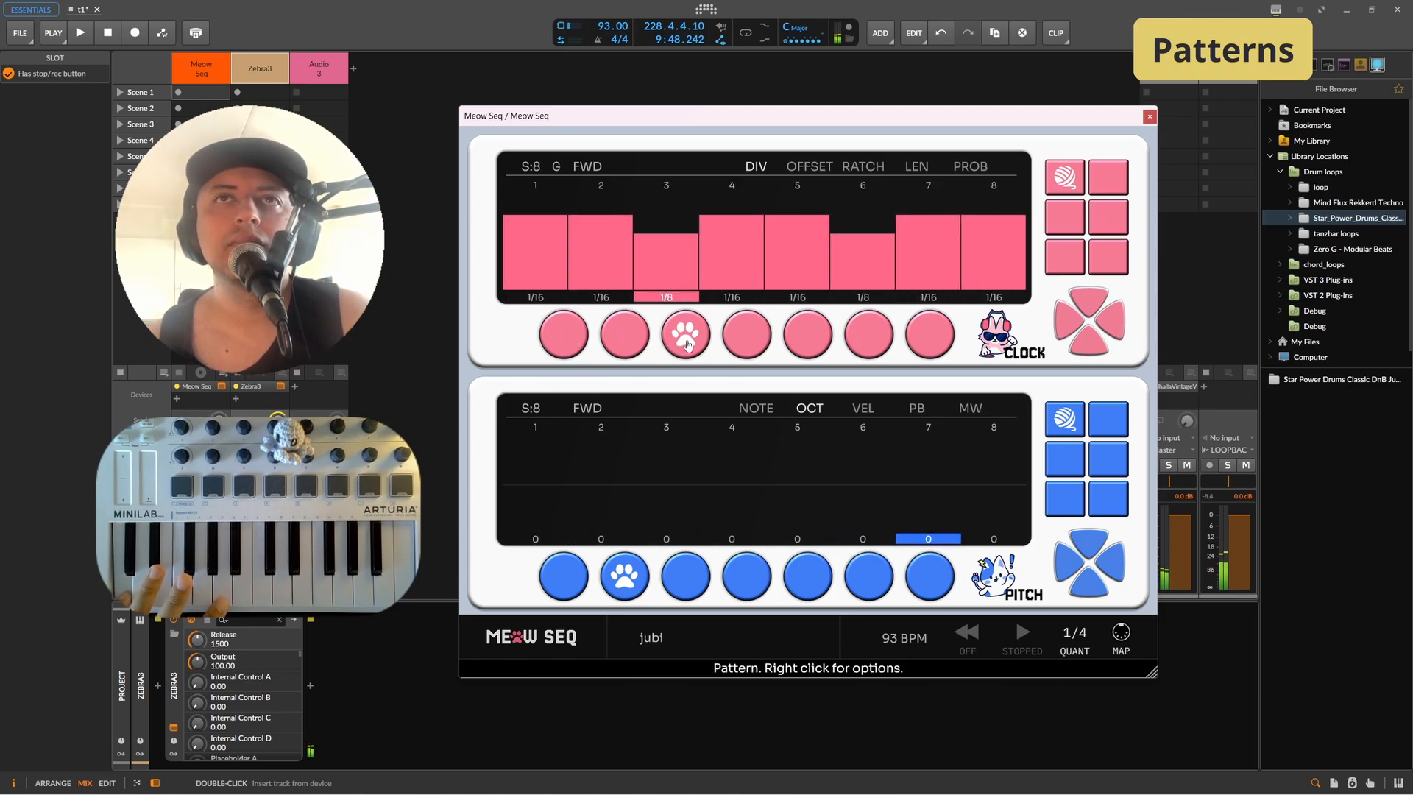
{"action": "left_click", "coordinate": [870, 167]}
{"action": "left_click", "coordinate": [563, 335]}
{"action": "left_click", "coordinate": [627, 324]}
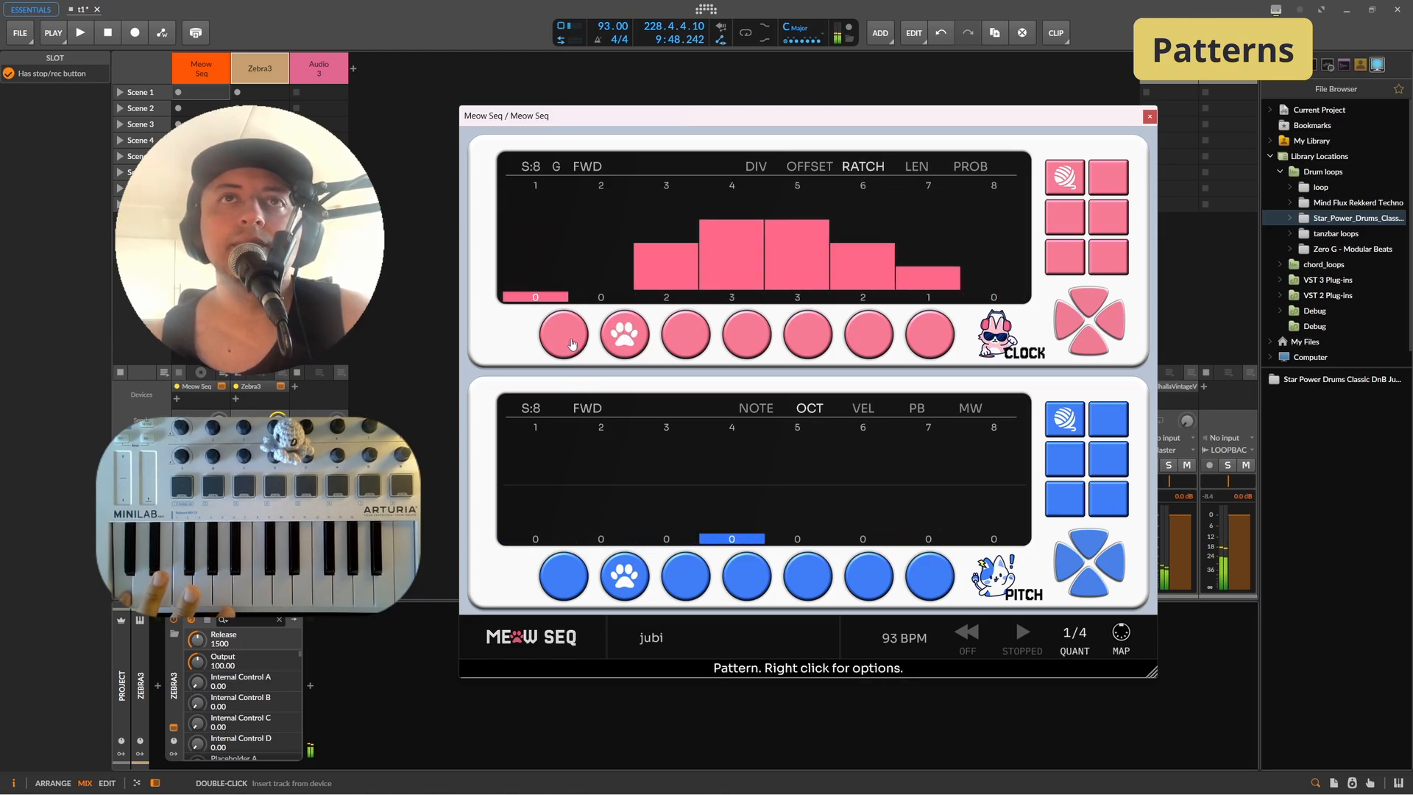
Step: Select pitch pattern 2 and draw a rising velocity ramp across its eight steps
{"action": "left_click", "coordinate": [577, 581]}
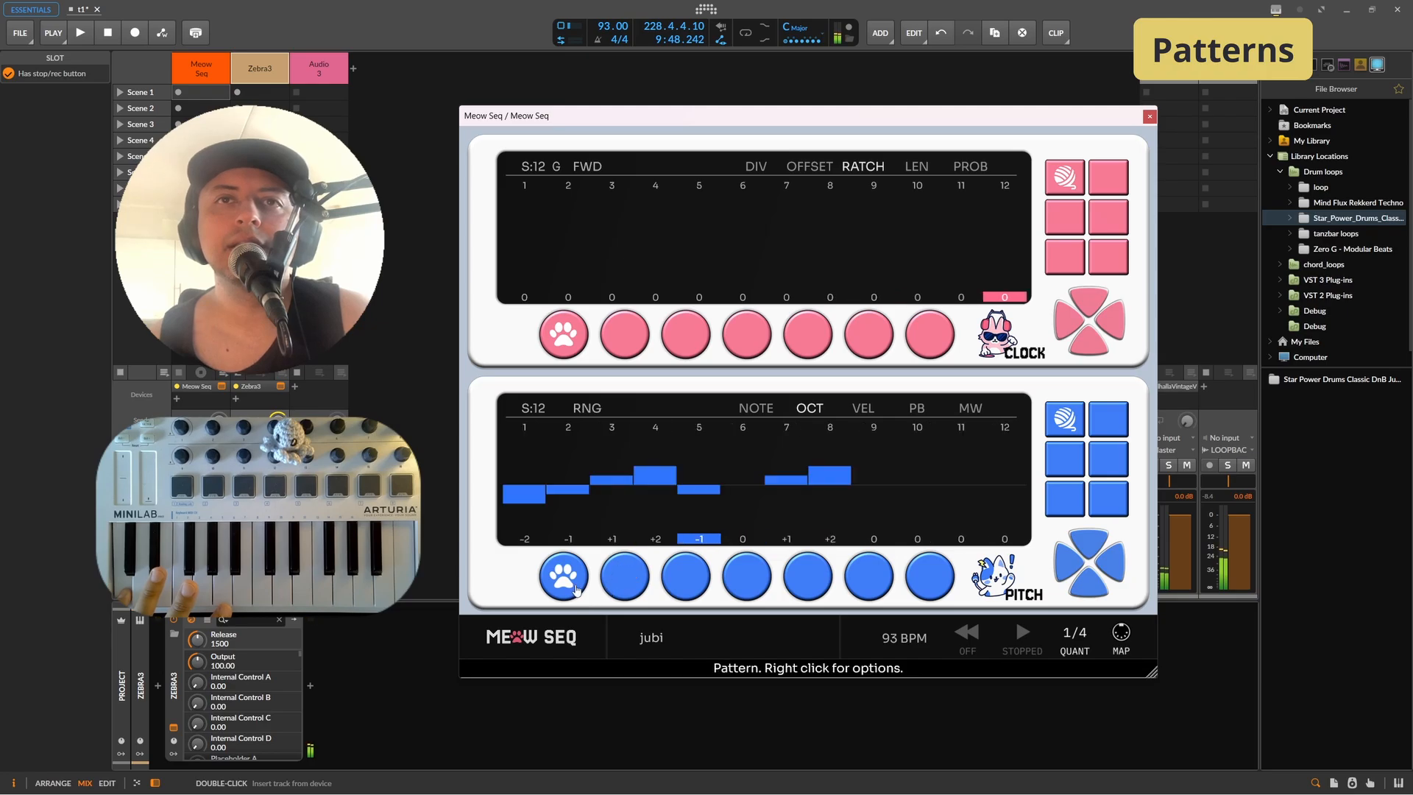
{"action": "left_click", "coordinate": [749, 412]}
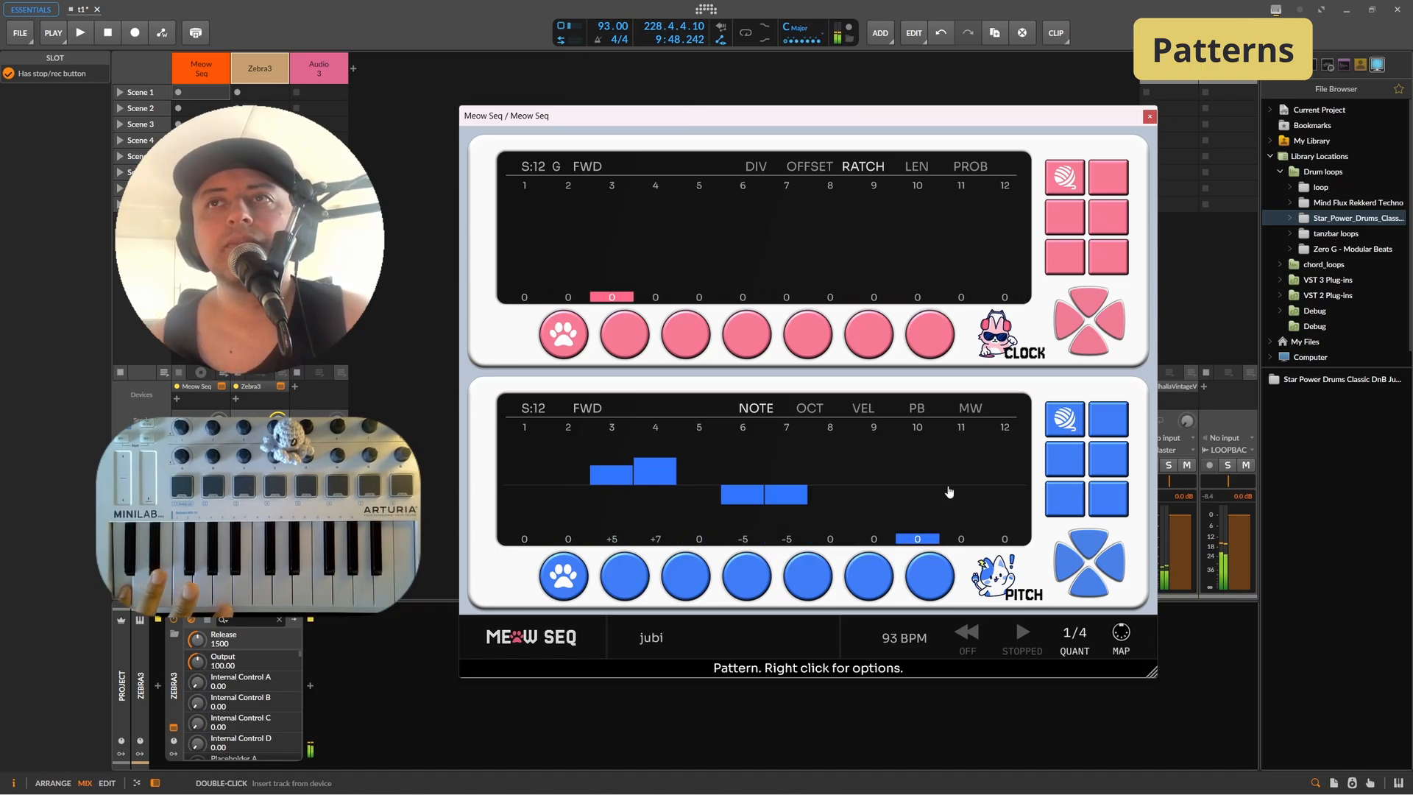
{"action": "left_click", "coordinate": [871, 409]}
{"action": "left_click", "coordinate": [625, 578]}
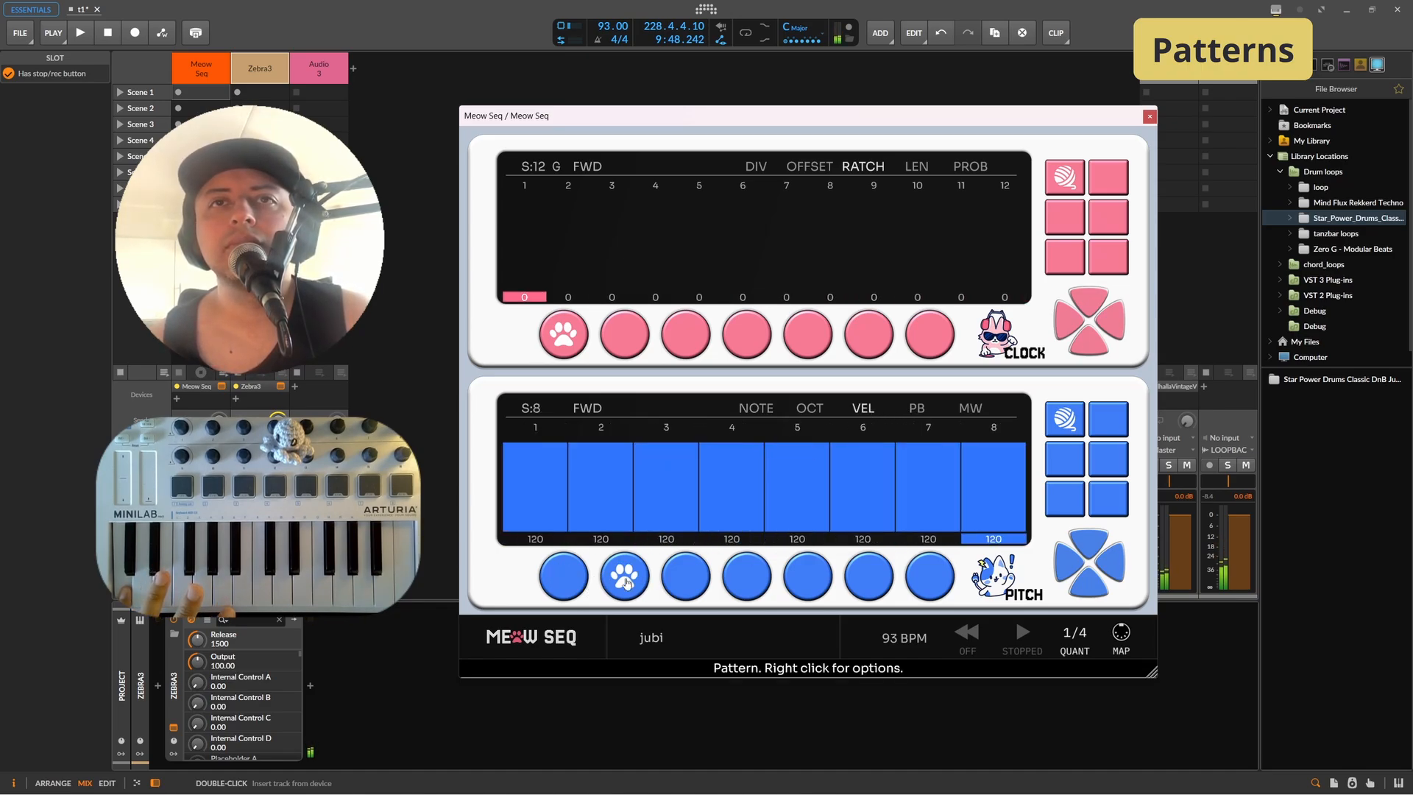
{"action": "mouse_move", "coordinate": [592, 540]}
{"action": "left_mouse_down"}
{"action": "mouse_move", "coordinate": [994, 471]}
{"action": "mouse_move", "coordinate": [957, 445]}
{"action": "mouse_move", "coordinate": [797, 479]}
{"action": "left_mouse_up"}
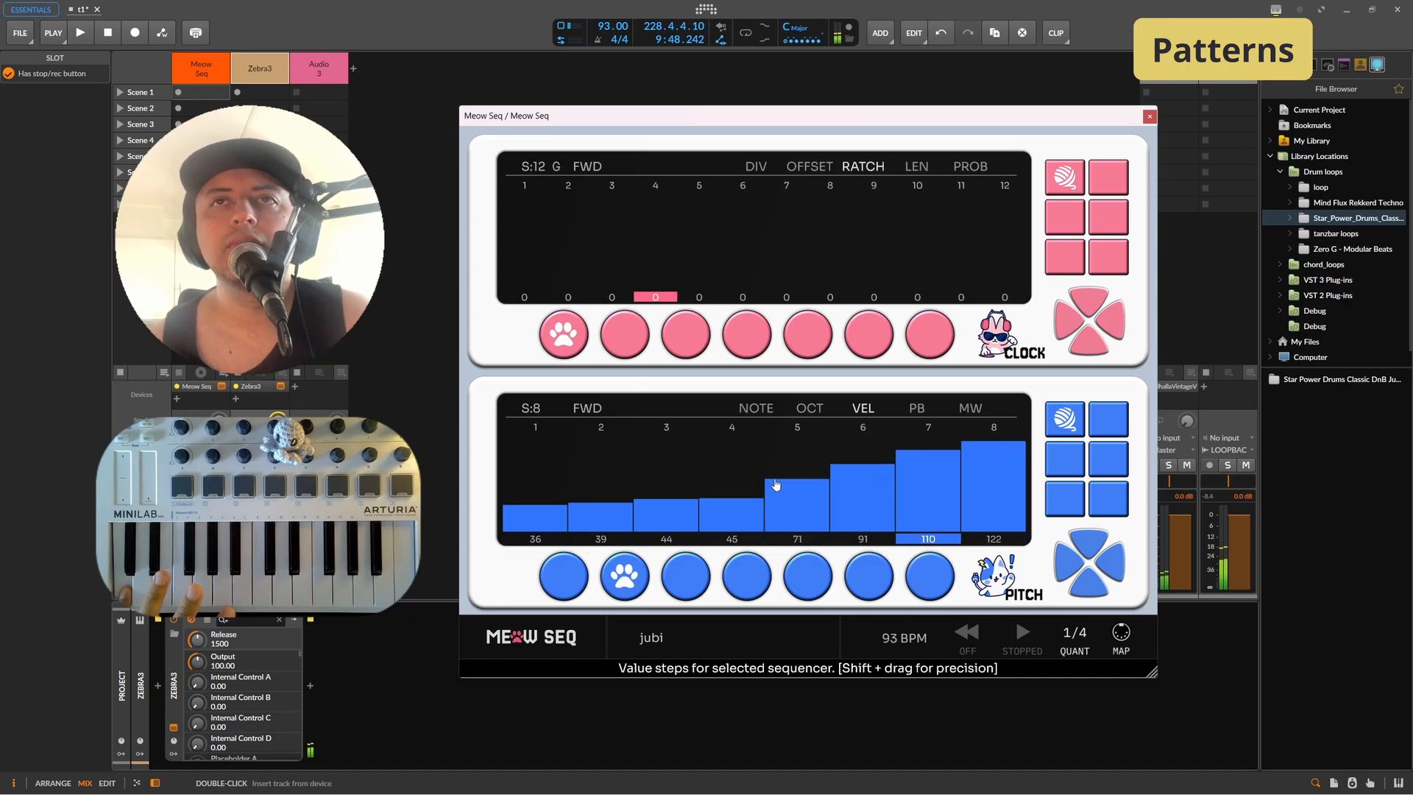
Step: Draw rising octave values on pitch pattern 2's later steps and shorten its octave lane to 7 steps
{"action": "left_click", "coordinate": [756, 166]}
{"action": "left_click", "coordinate": [564, 334]}
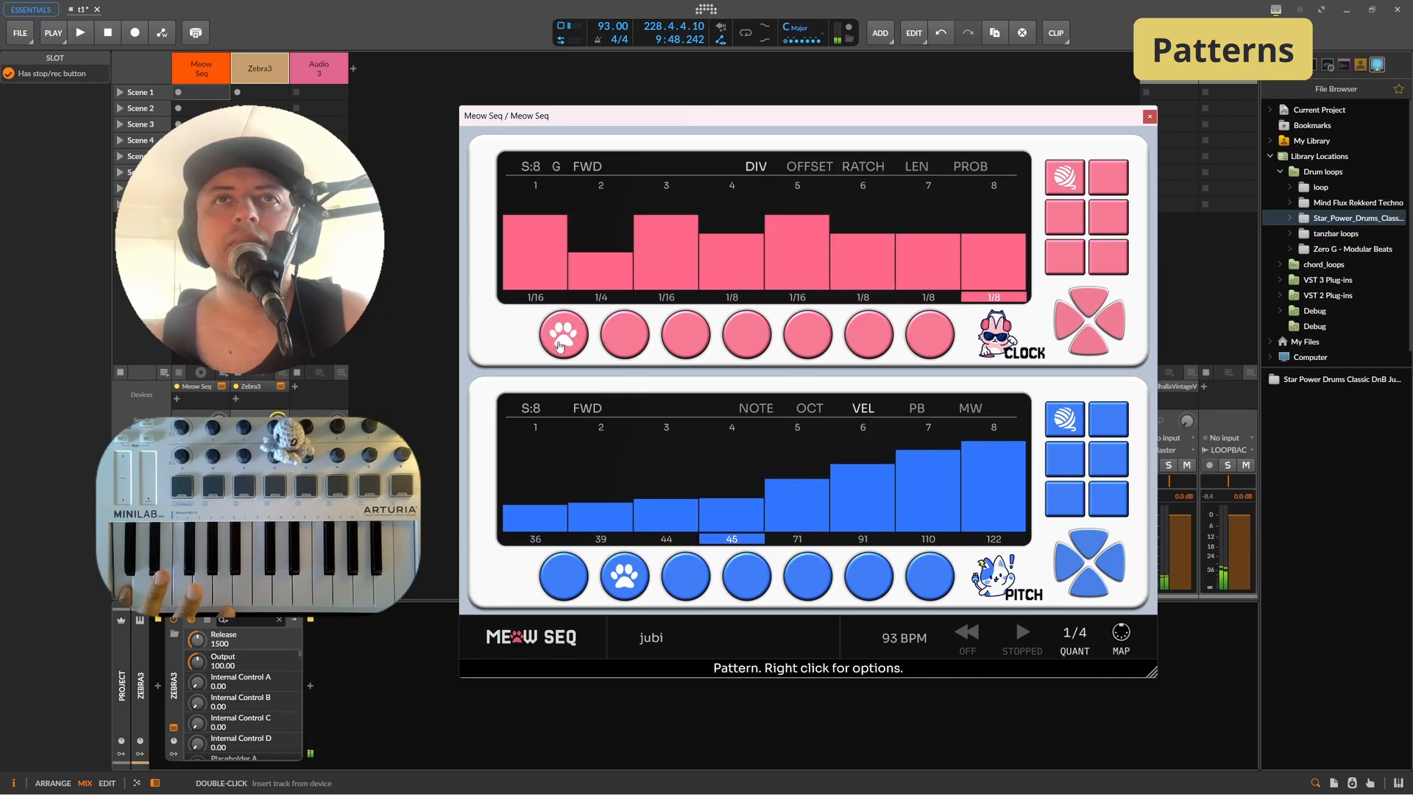
{"action": "left_click", "coordinate": [766, 413]}
{"action": "left_click", "coordinate": [818, 412]}
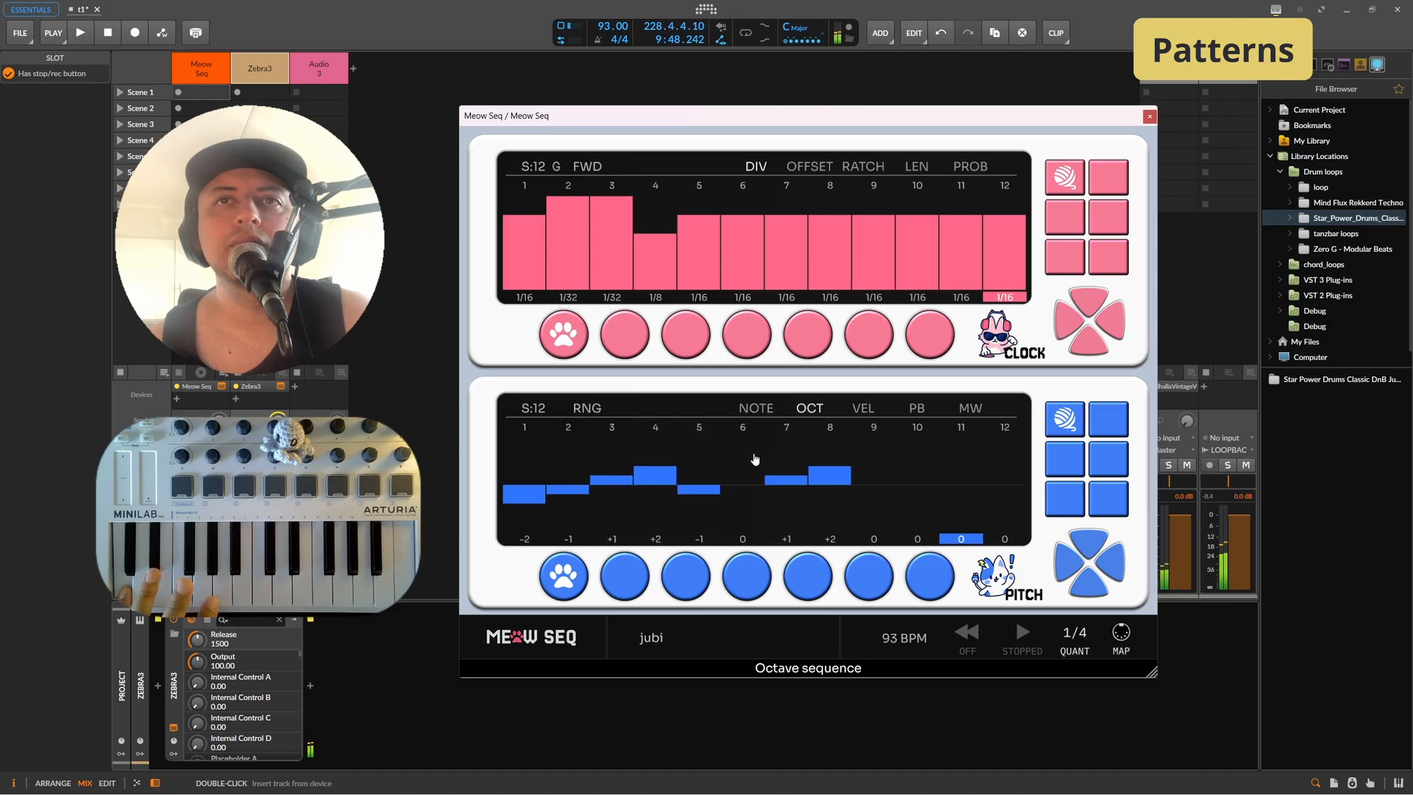
{"action": "left_click", "coordinate": [626, 577]}
{"action": "left_click_drag", "start_coordinate": [703, 507], "coordinate": [977, 448]}
{"action": "left_click_drag", "start_coordinate": [530, 407], "coordinate": [531, 421]}
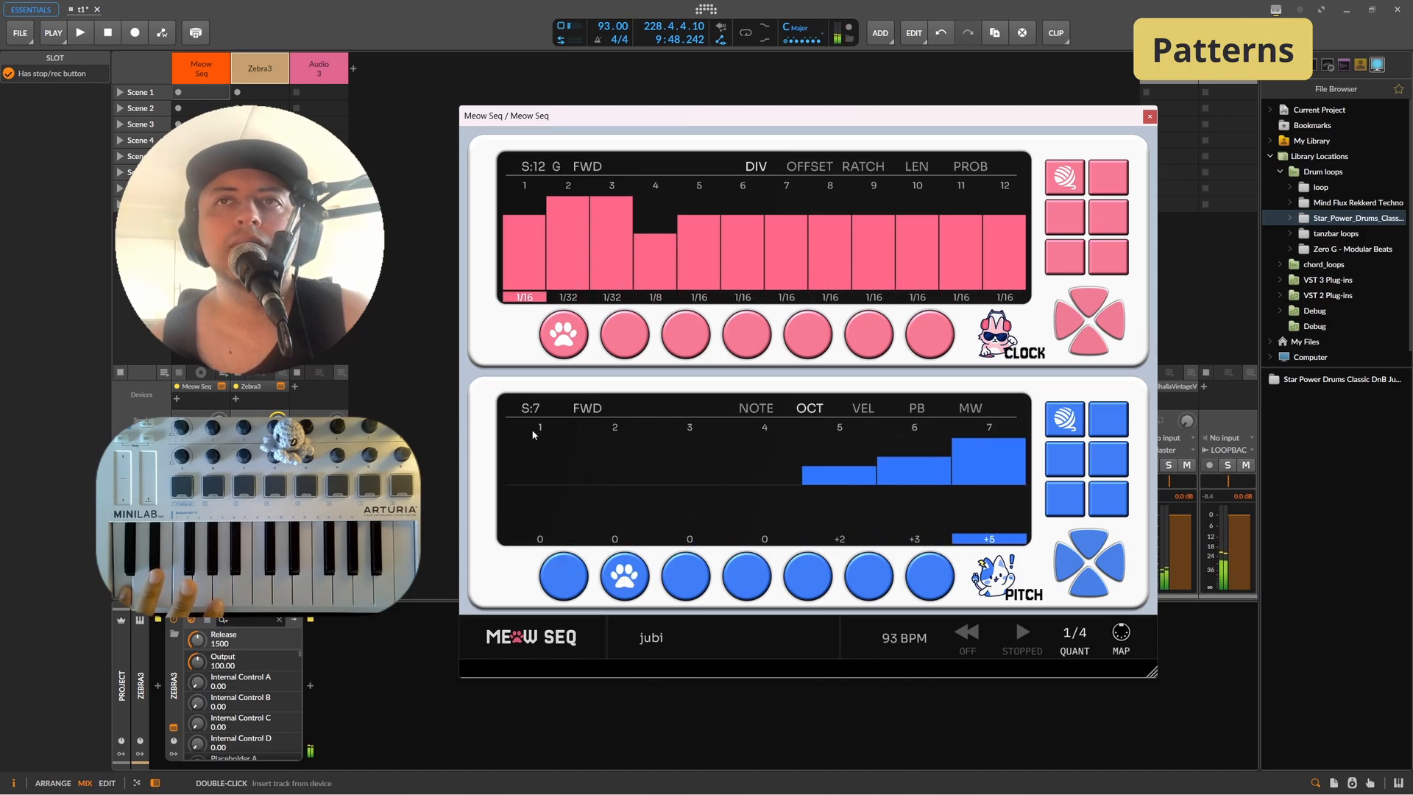
Step: Return to pitch pattern 1 and view its velocity lane
{"action": "left_click", "coordinate": [633, 476]}
{"action": "left_click", "coordinate": [566, 576]}
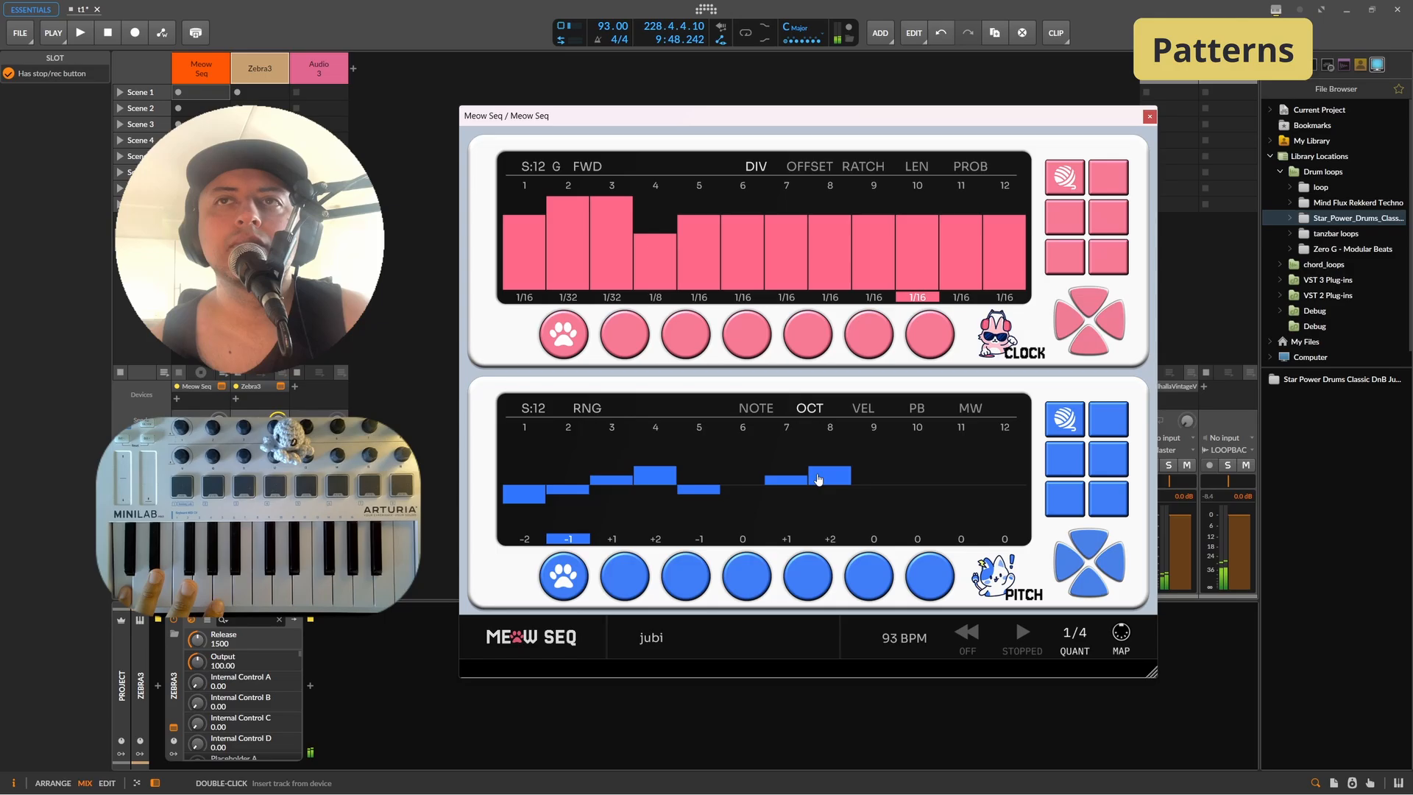
{"action": "left_click", "coordinate": [862, 406]}
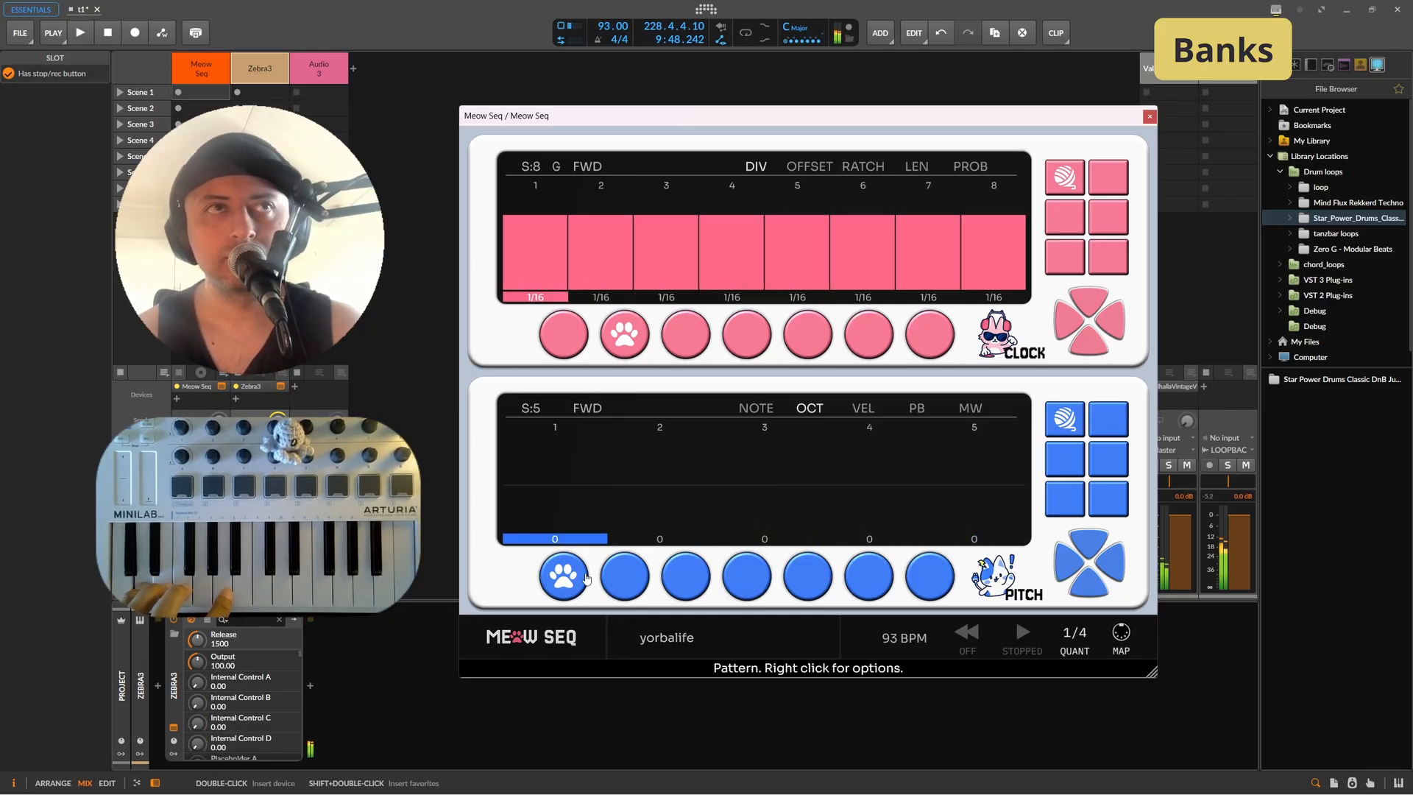
Step: Select pitch pattern 2 in the new bank and view its note and octave lanes
{"action": "left_click", "coordinate": [602, 579]}
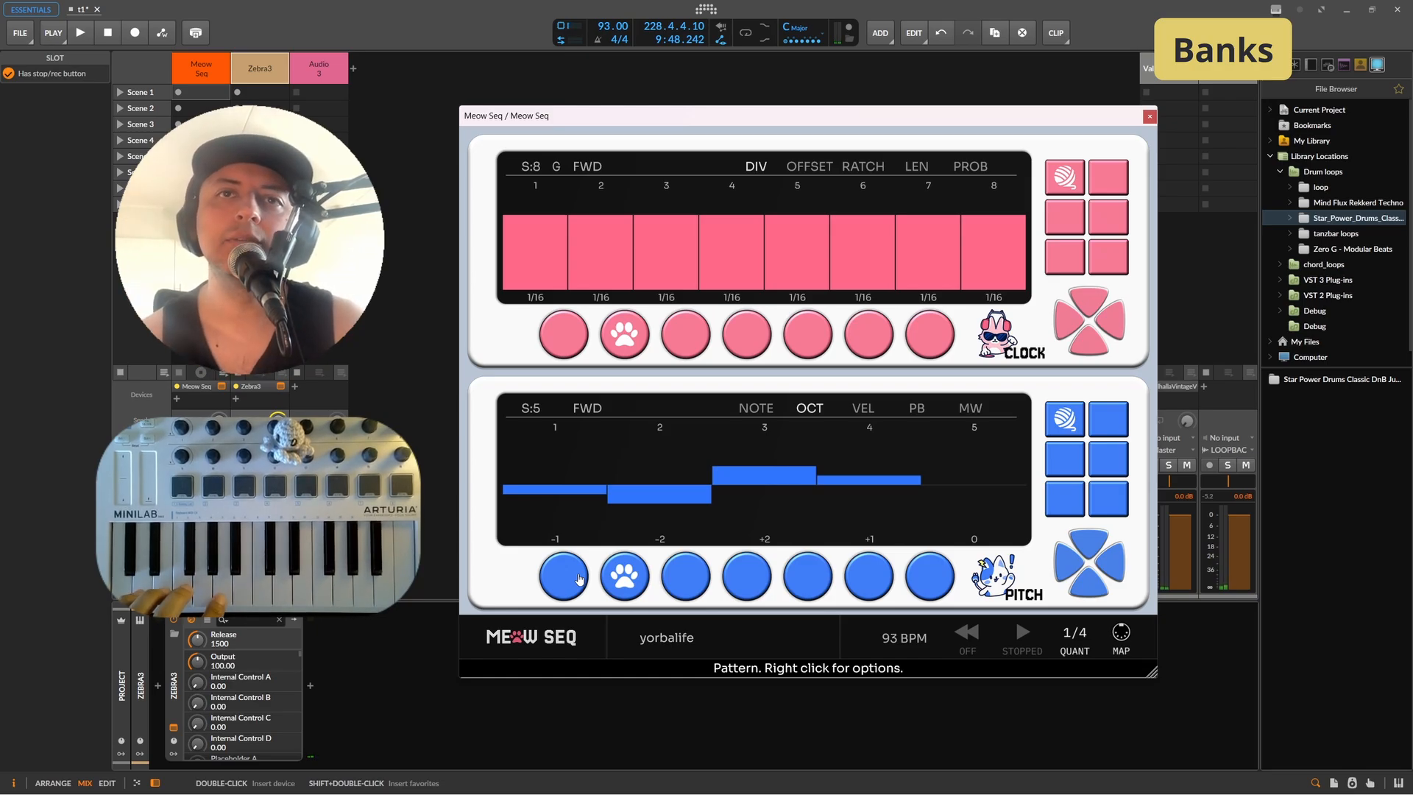
{"action": "left_click", "coordinate": [763, 413]}
{"action": "left_click", "coordinate": [806, 411]}
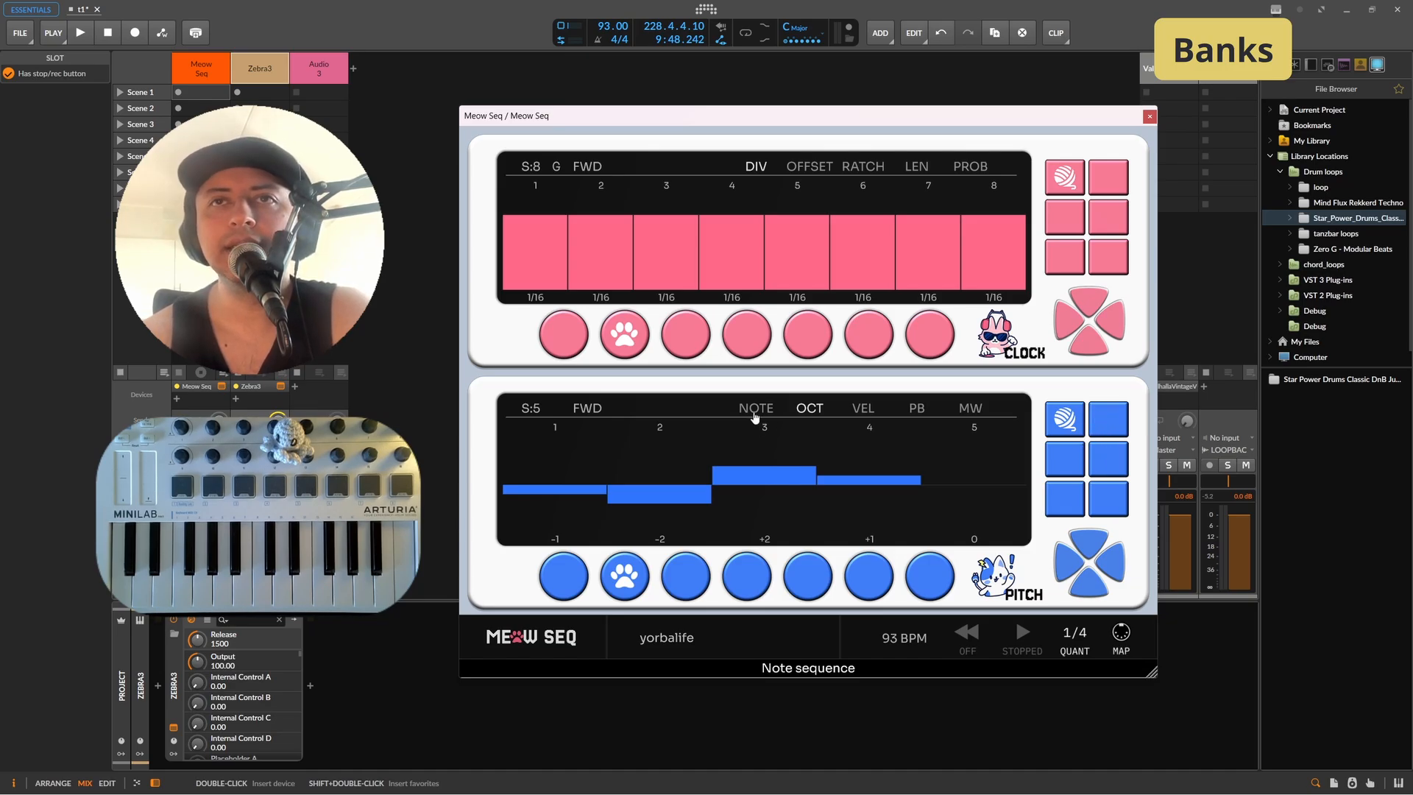
Step: Switch the pitch sequencer to bank 2 and select pattern 4 there, checking its velocity, pitch-bend and mod-wheel lanes
{"action": "left_click", "coordinate": [680, 587]}
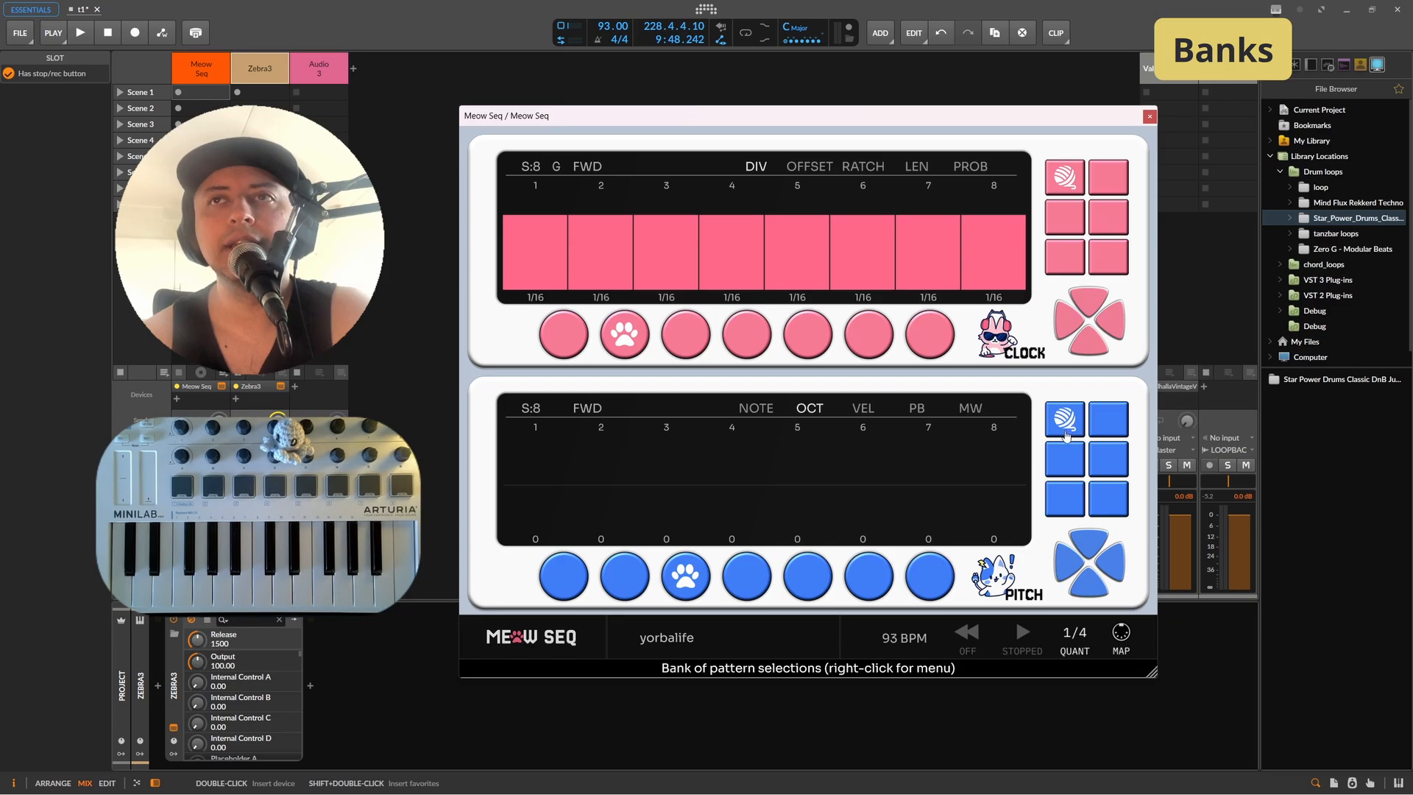
{"action": "left_click", "coordinate": [1122, 427]}
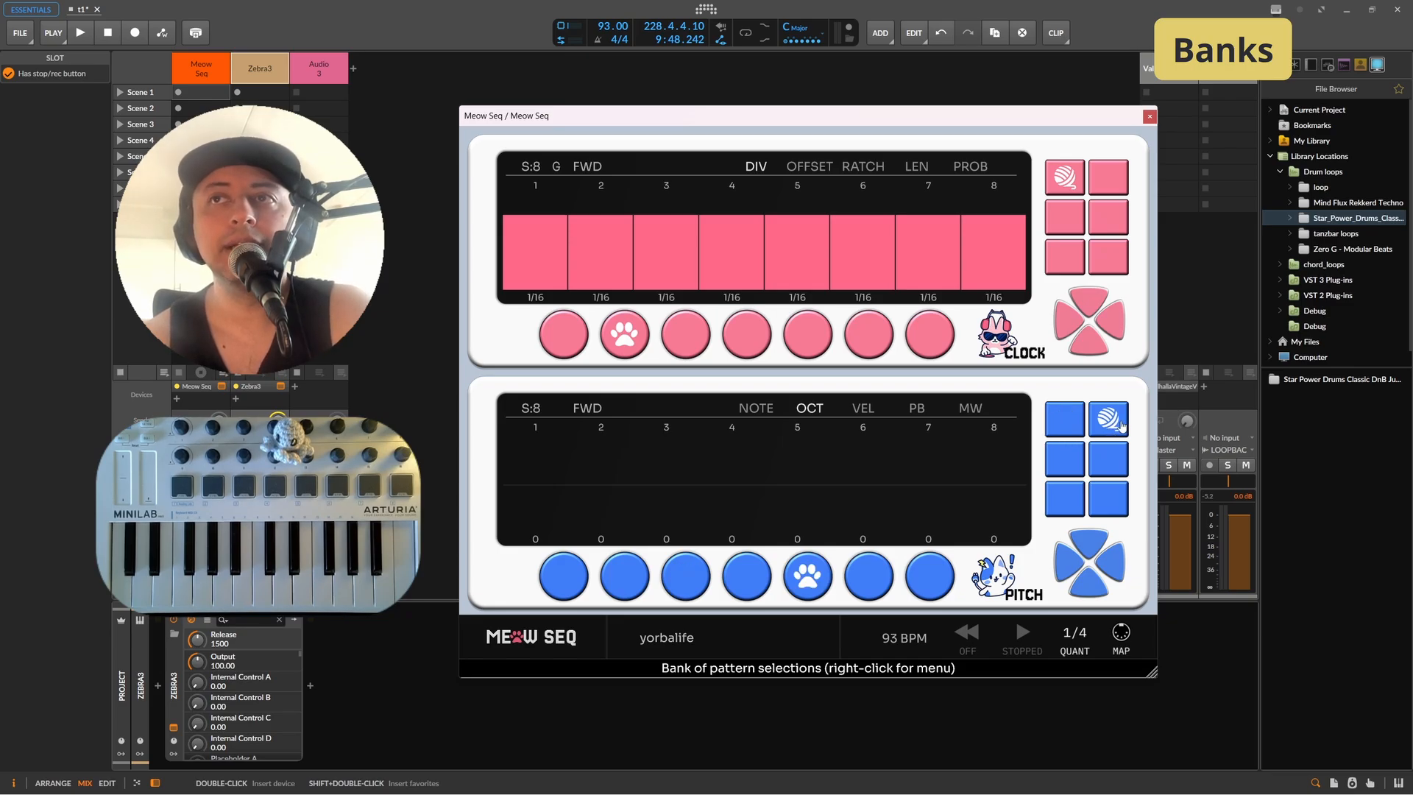
{"action": "left_click", "coordinate": [862, 408]}
{"action": "left_click", "coordinate": [924, 414]}
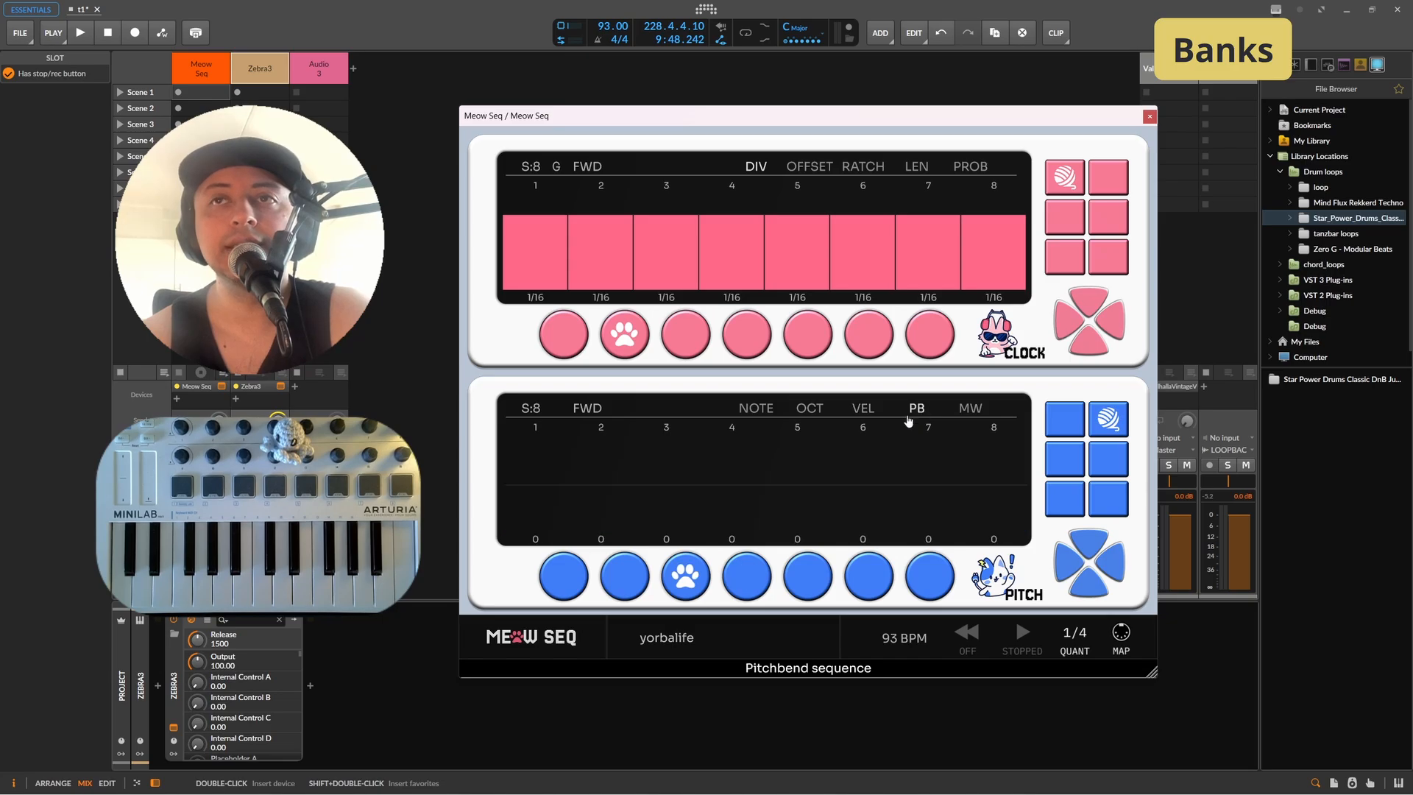
{"action": "left_click", "coordinate": [809, 576]}
{"action": "left_click", "coordinate": [971, 413]}
{"action": "left_click", "coordinate": [742, 579]}
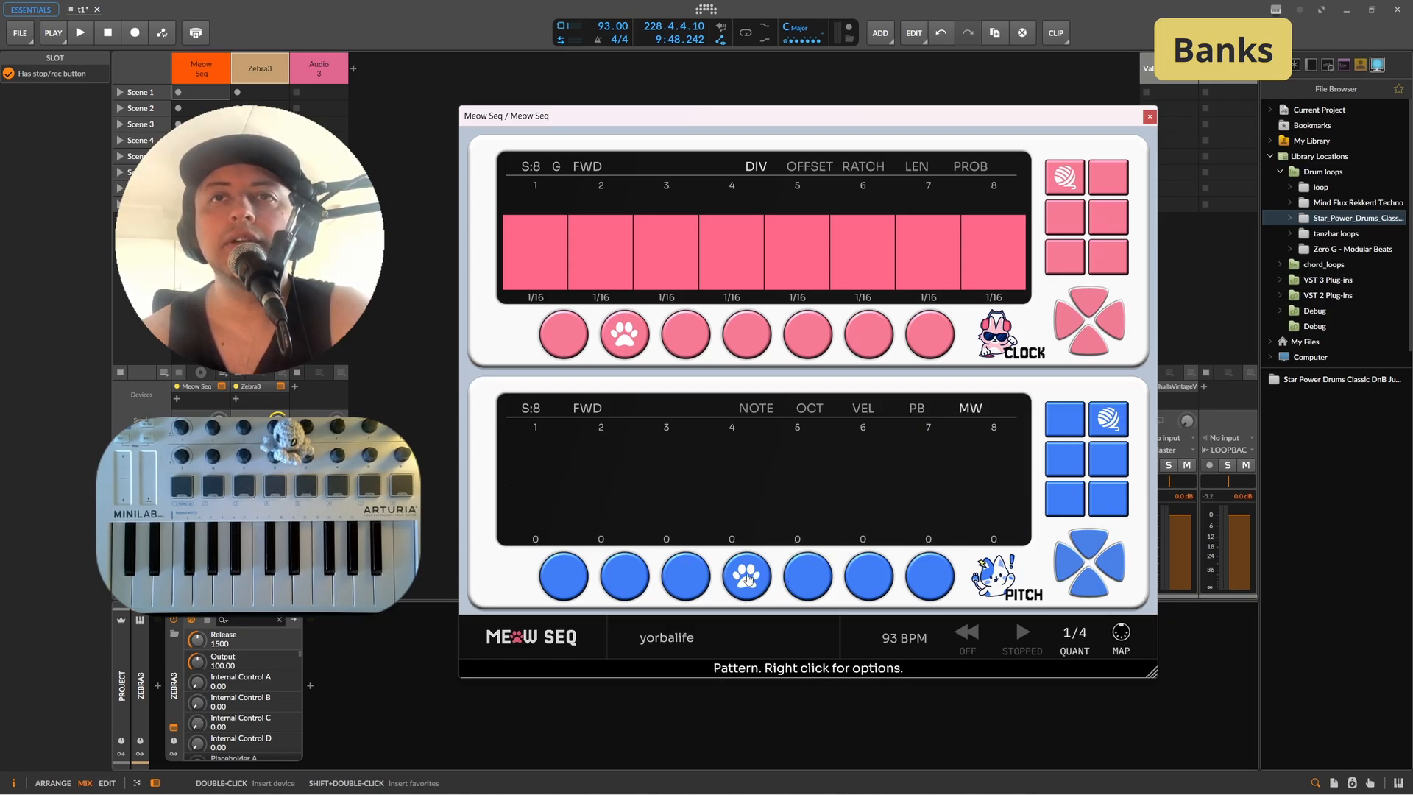
Step: Compare pitch banks 1 and 2, stepping through bank 1 pattern 1's note, octave, velocity, pitch-bend and mod-wheel lanes
{"action": "left_click", "coordinate": [1072, 423]}
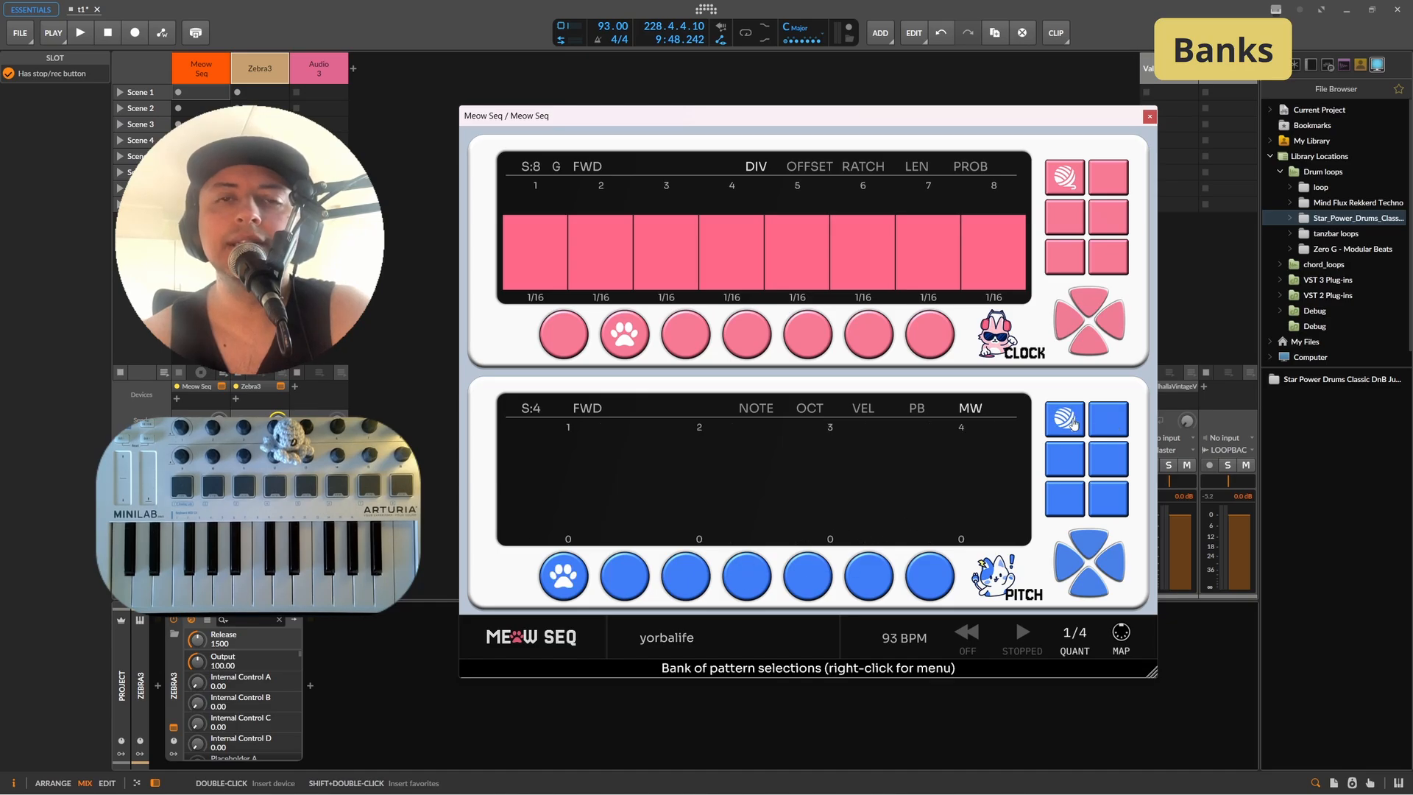
{"action": "left_click", "coordinate": [768, 410]}
{"action": "left_click", "coordinate": [808, 413]}
{"action": "left_click", "coordinate": [864, 413]}
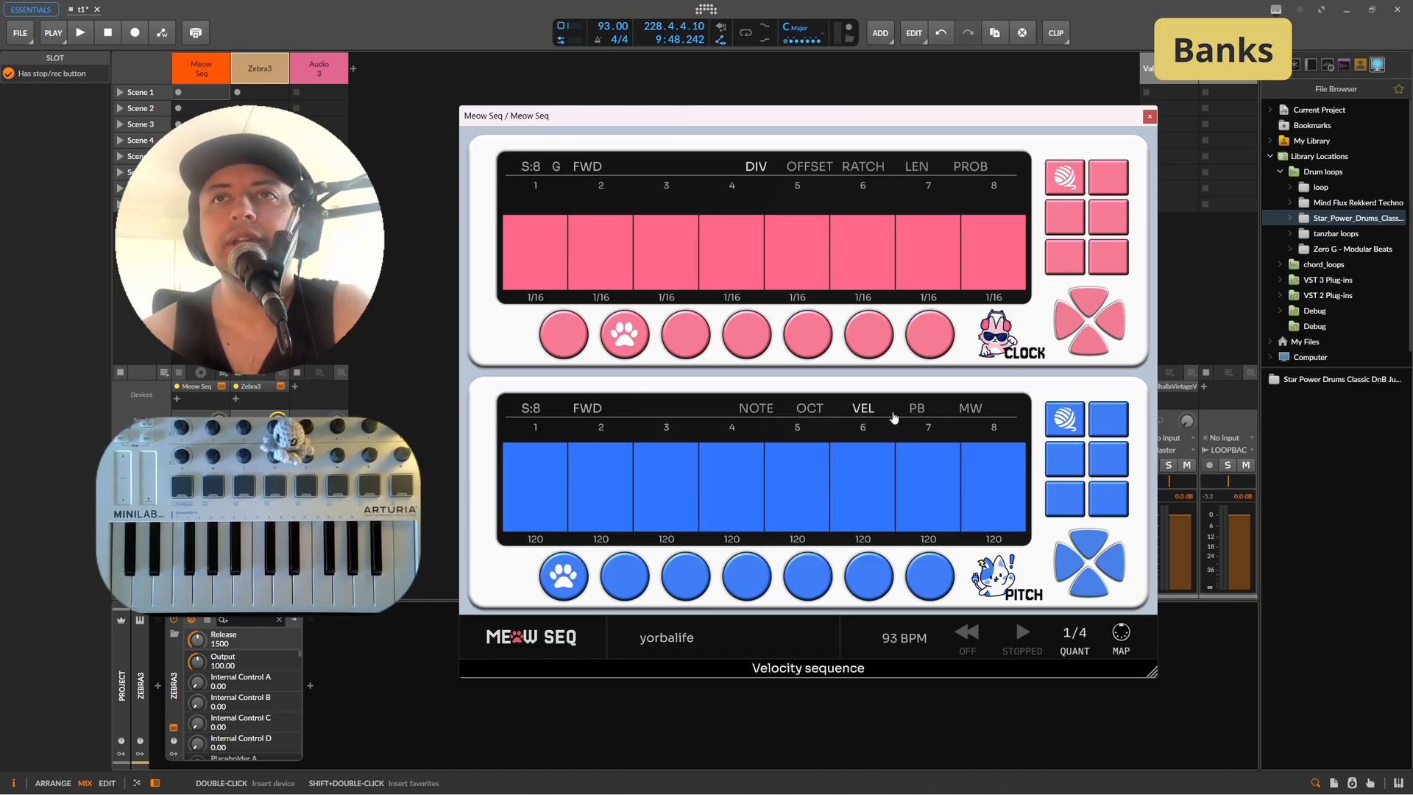
{"action": "left_click", "coordinate": [918, 413]}
{"action": "left_click", "coordinate": [975, 412]}
{"action": "left_click", "coordinate": [769, 414]}
{"action": "left_click", "coordinate": [1060, 429]}
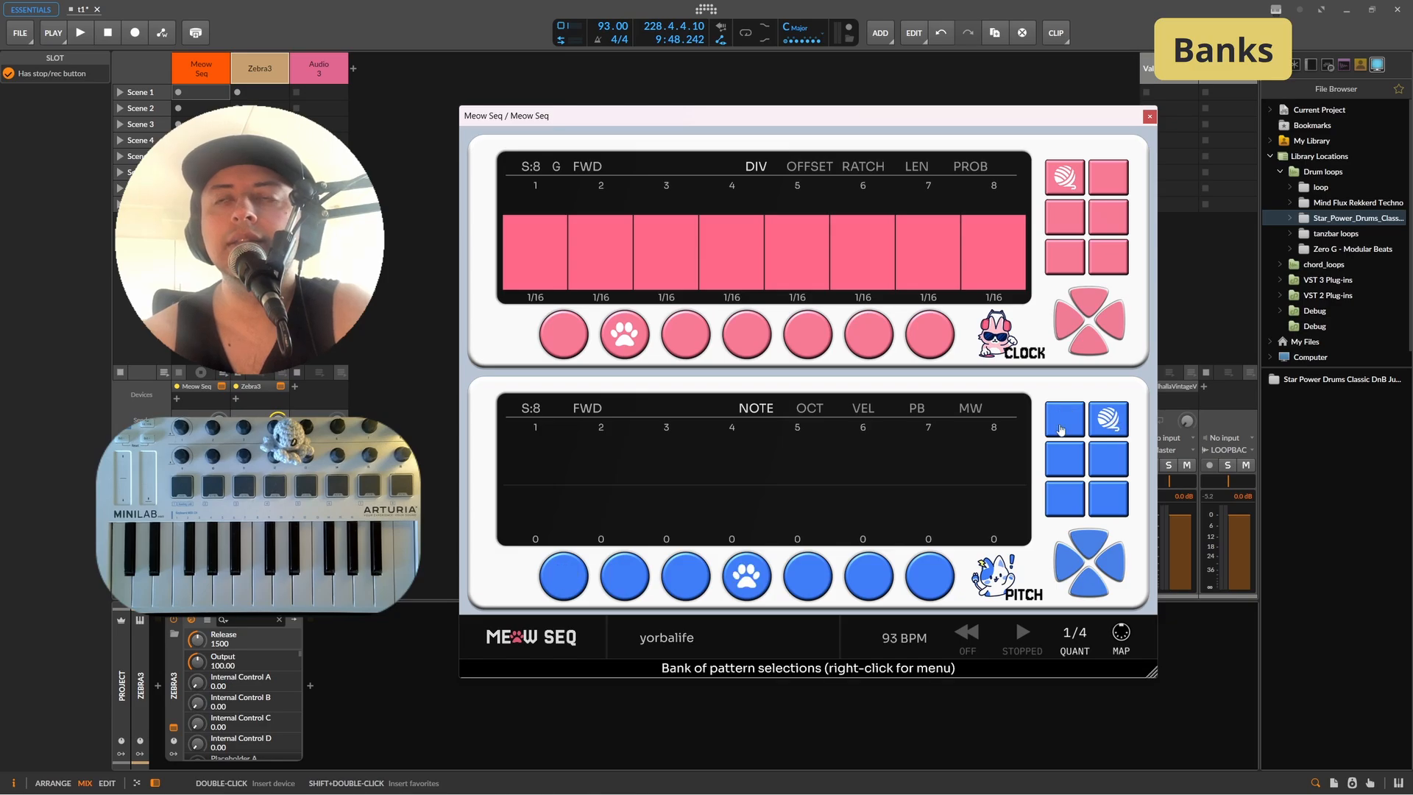
{"action": "left_click", "coordinate": [1068, 428]}
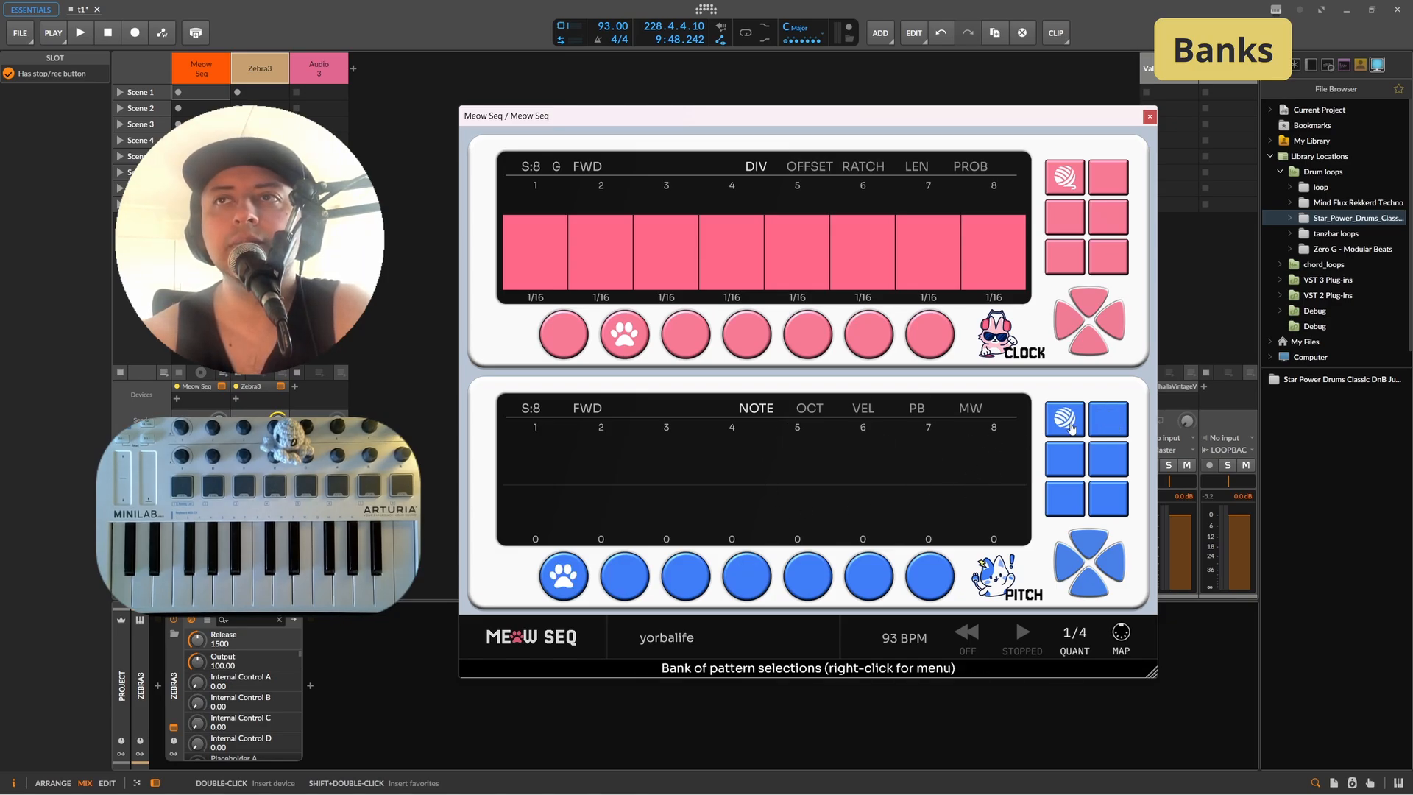
{"action": "left_click", "coordinate": [1109, 429]}
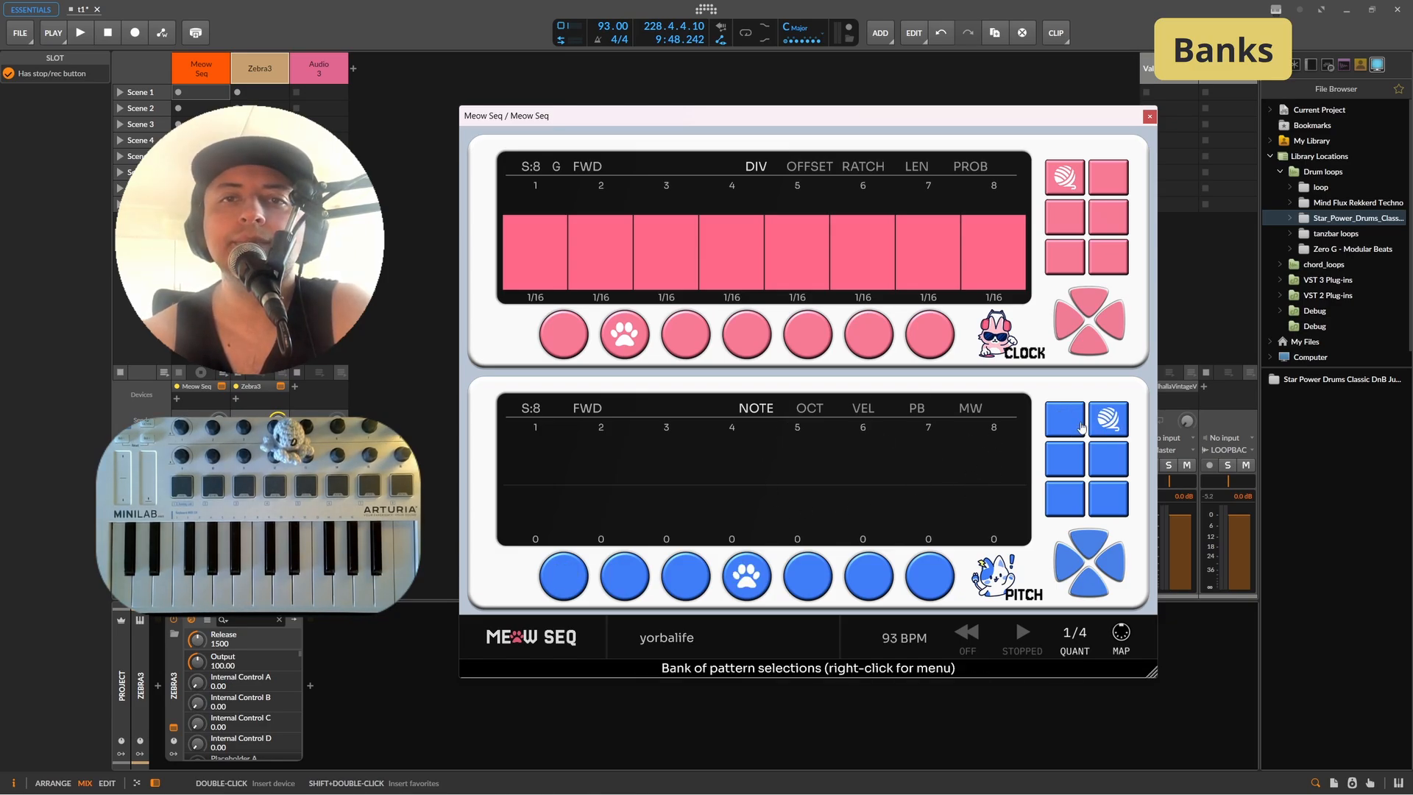
Step: Enter MIDI Learn mapping, assign the first two clock bank buttons to controller pads, and leave mapping mode
{"action": "left_click", "coordinate": [1122, 640]}
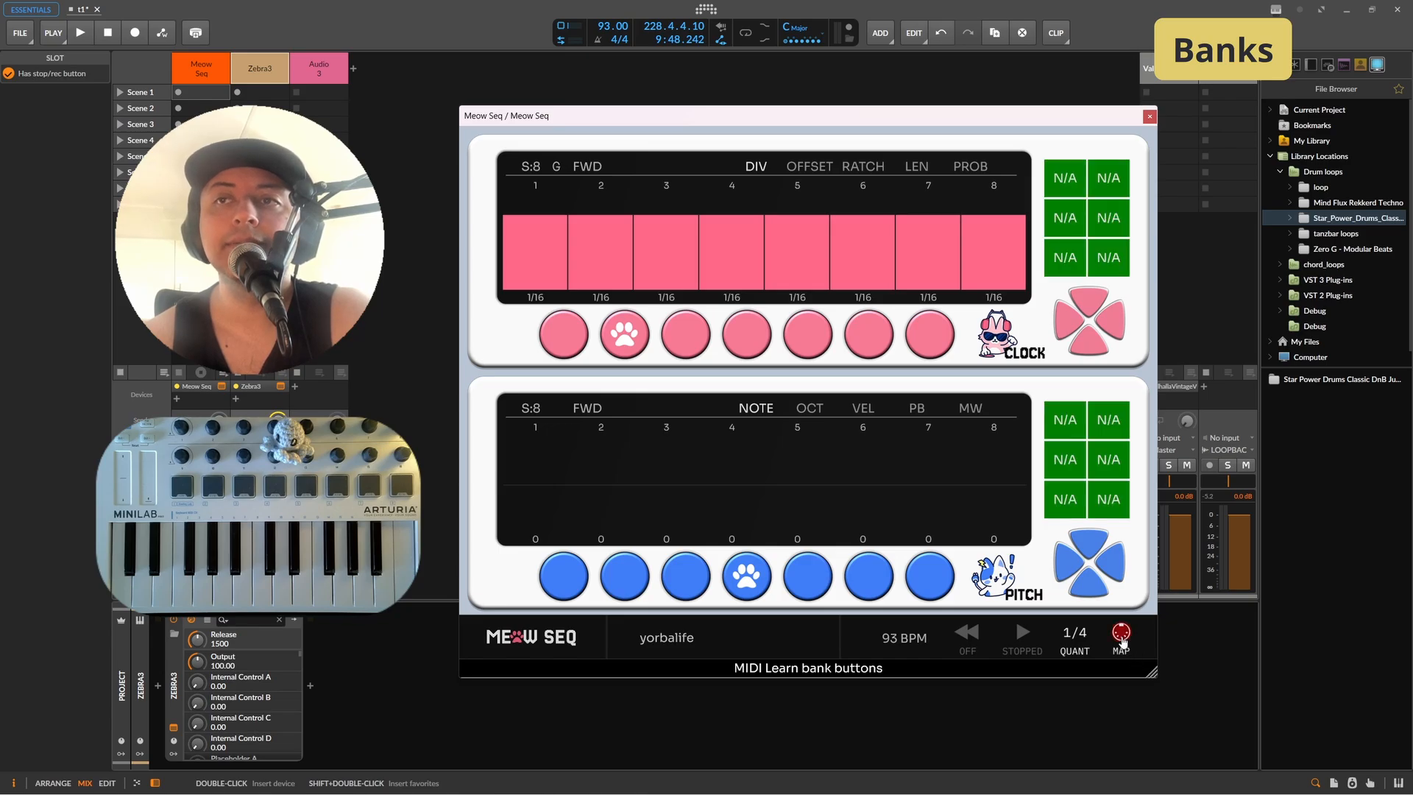
{"action": "left_click", "coordinate": [1066, 180]}
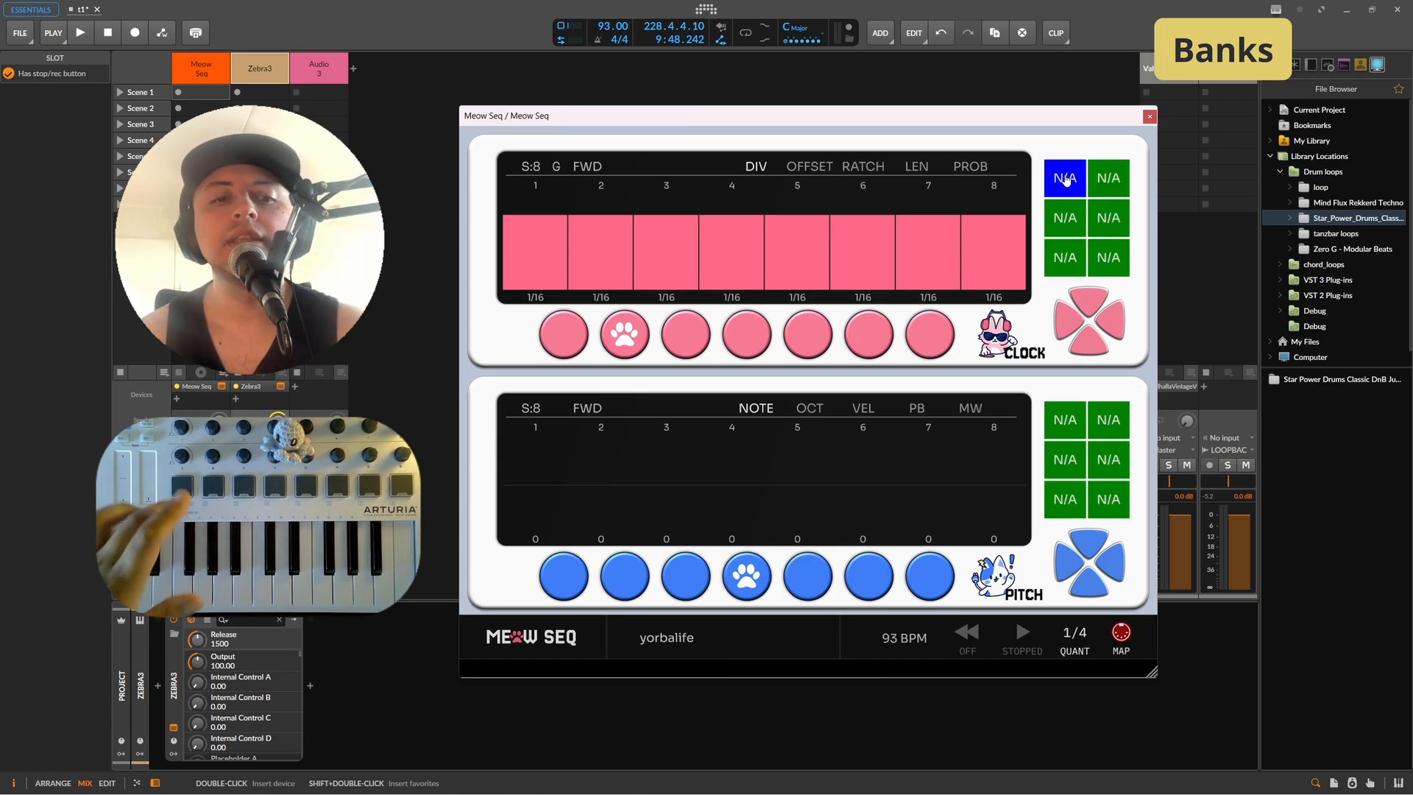
{"action": "left_click", "coordinate": [1107, 181]}
{"action": "left_click", "coordinate": [1120, 631]}
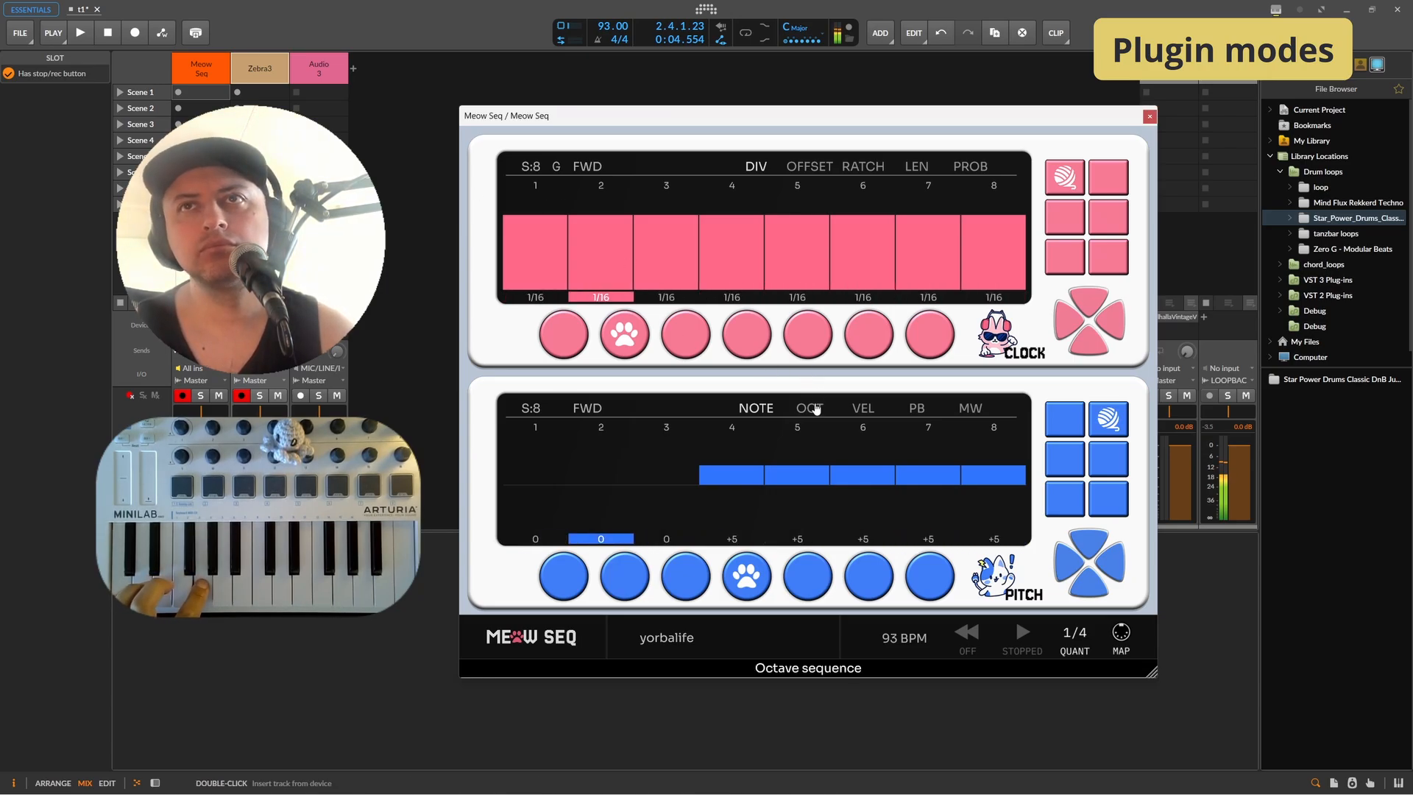
Step: Set octave values to -1 on pitch pattern 4's later steps and shorten its octave lane to 7 steps
{"action": "left_click", "coordinate": [810, 408]}
{"action": "mouse_move", "coordinate": [845, 504]}
{"action": "left_mouse_down"}
{"action": "mouse_move", "coordinate": [954, 497]}
{"action": "mouse_move", "coordinate": [817, 493]}
{"action": "mouse_move", "coordinate": [908, 501]}
{"action": "left_mouse_up"}
{"action": "left_click_drag", "start_coordinate": [531, 410], "coordinate": [535, 436]}
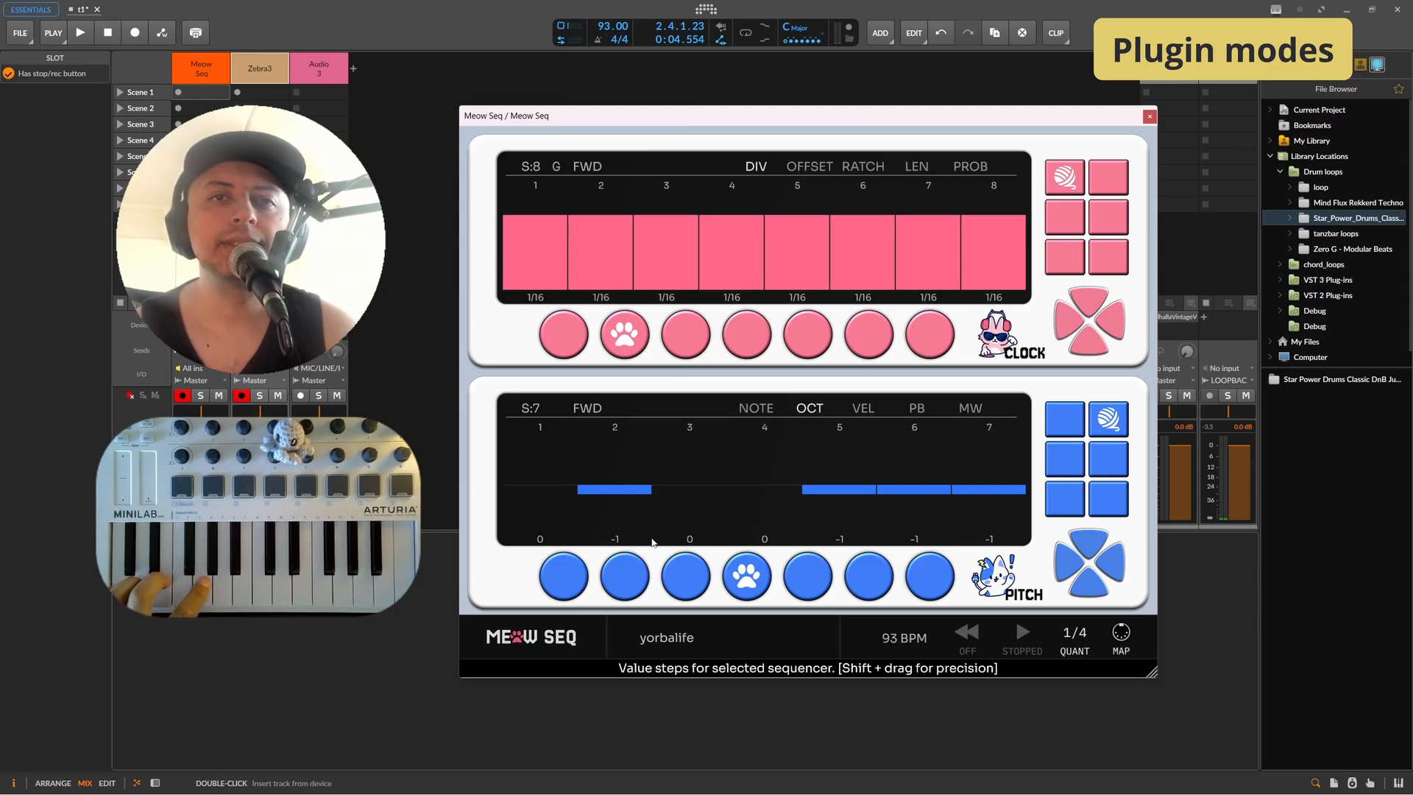
Step: Open the settings menu and set the Play Mode to Phrase
{"action": "left_click", "coordinate": [535, 639]}
{"action": "left_click", "coordinate": [638, 618]}
{"action": "left_click", "coordinate": [665, 622]}
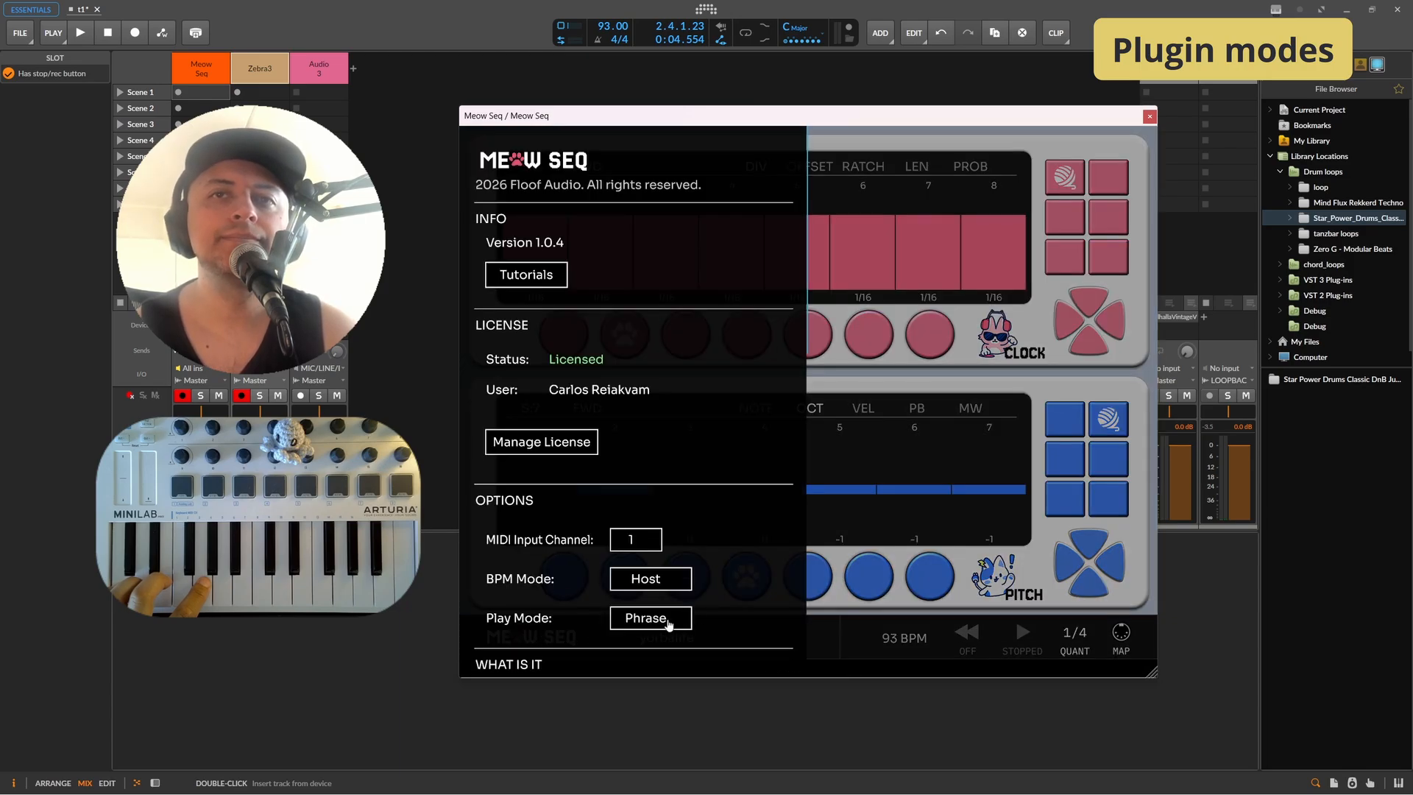
{"action": "left_click", "coordinate": [831, 616]}
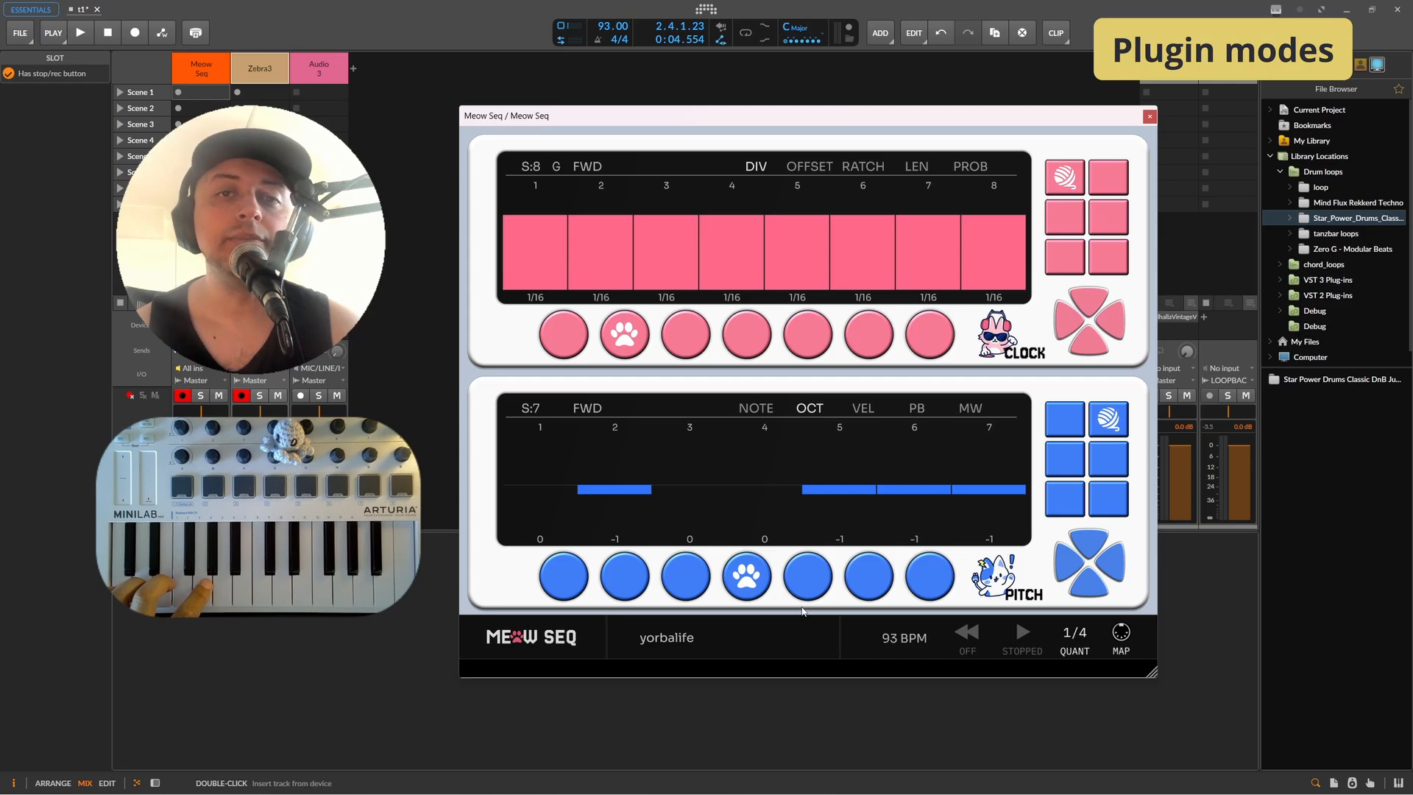
Step: Create a clip with two notes in the Meow Seq track's Scene 1 slot and launch it
{"action": "double_click", "coordinate": [195, 92]}
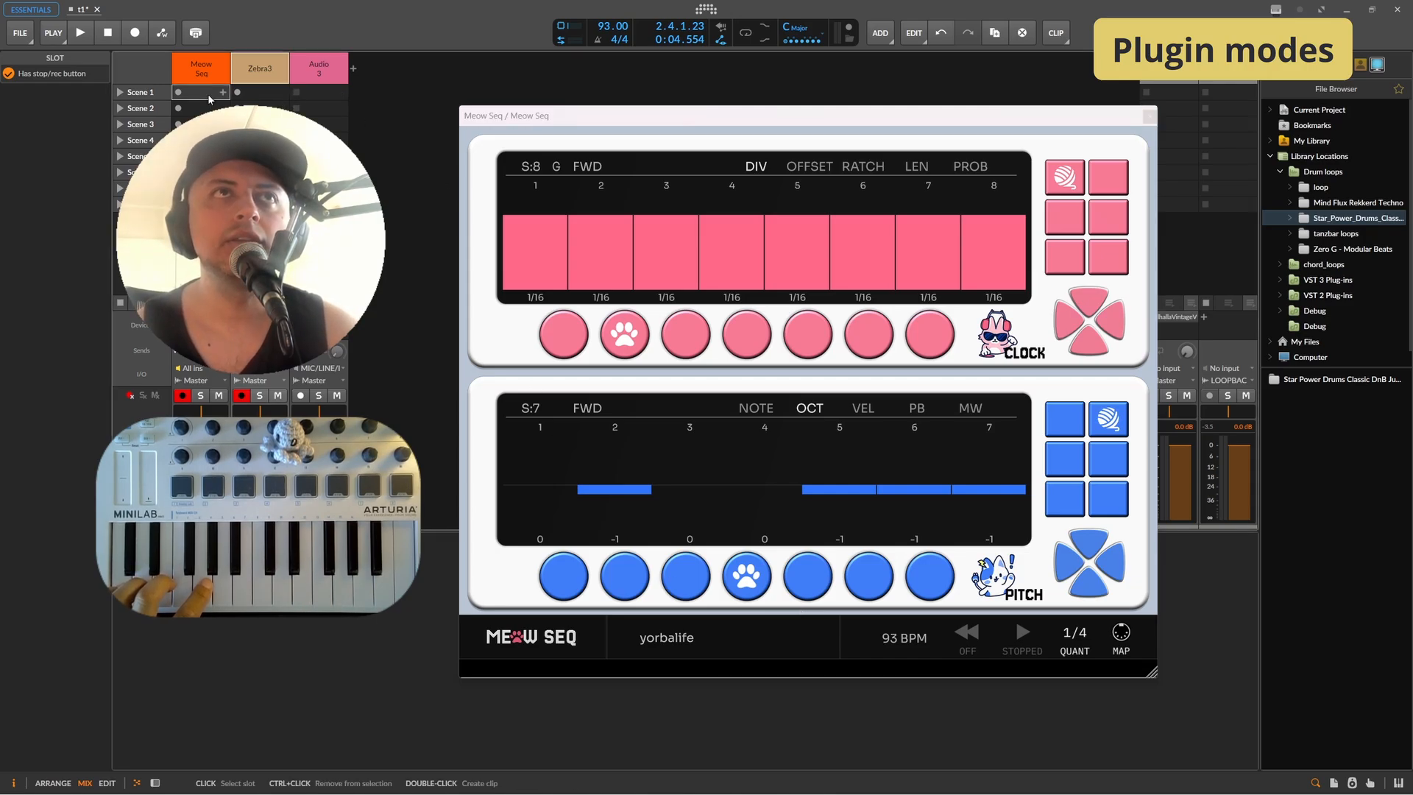
{"action": "double_click", "coordinate": [229, 612]}
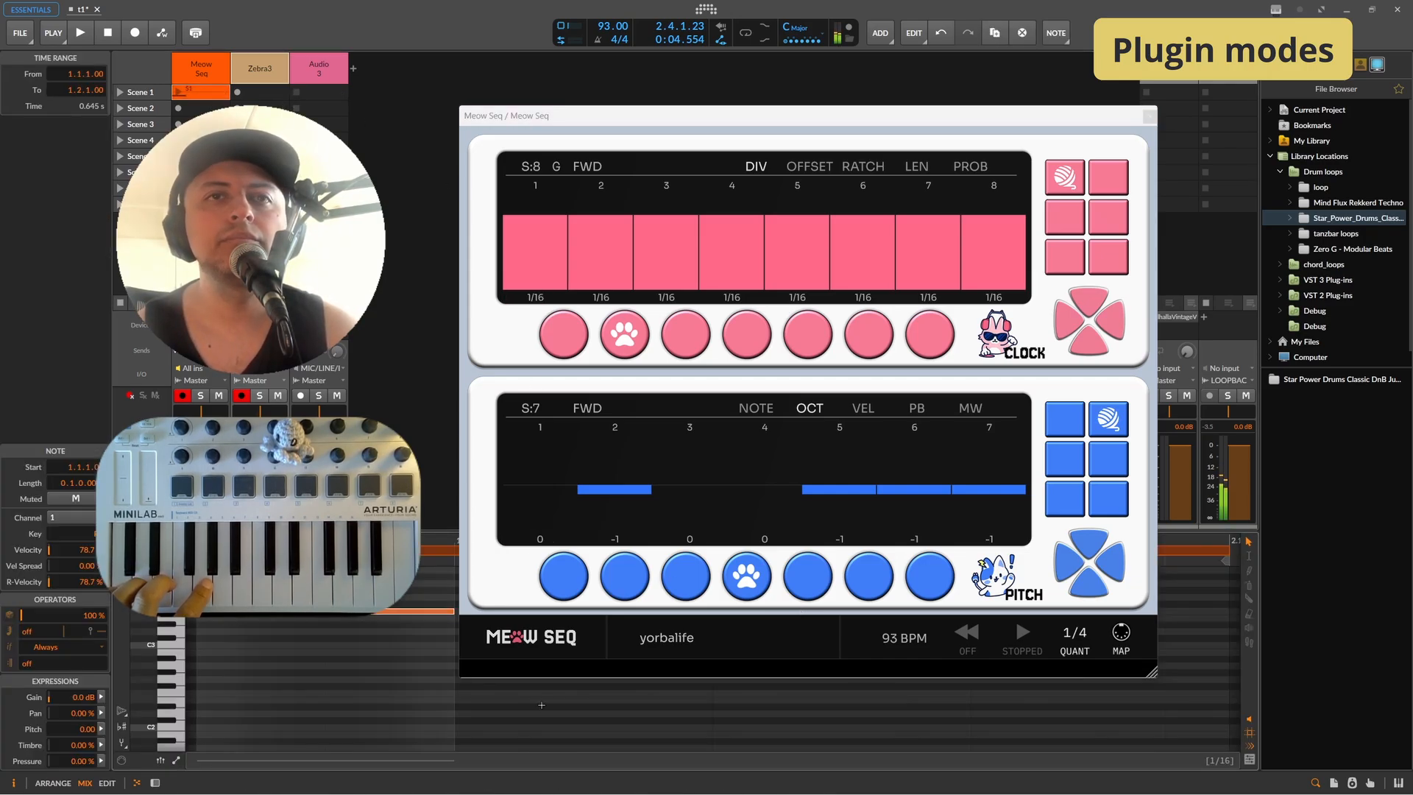
{"action": "double_click", "coordinate": [509, 714]}
{"action": "double_click", "coordinate": [747, 700]}
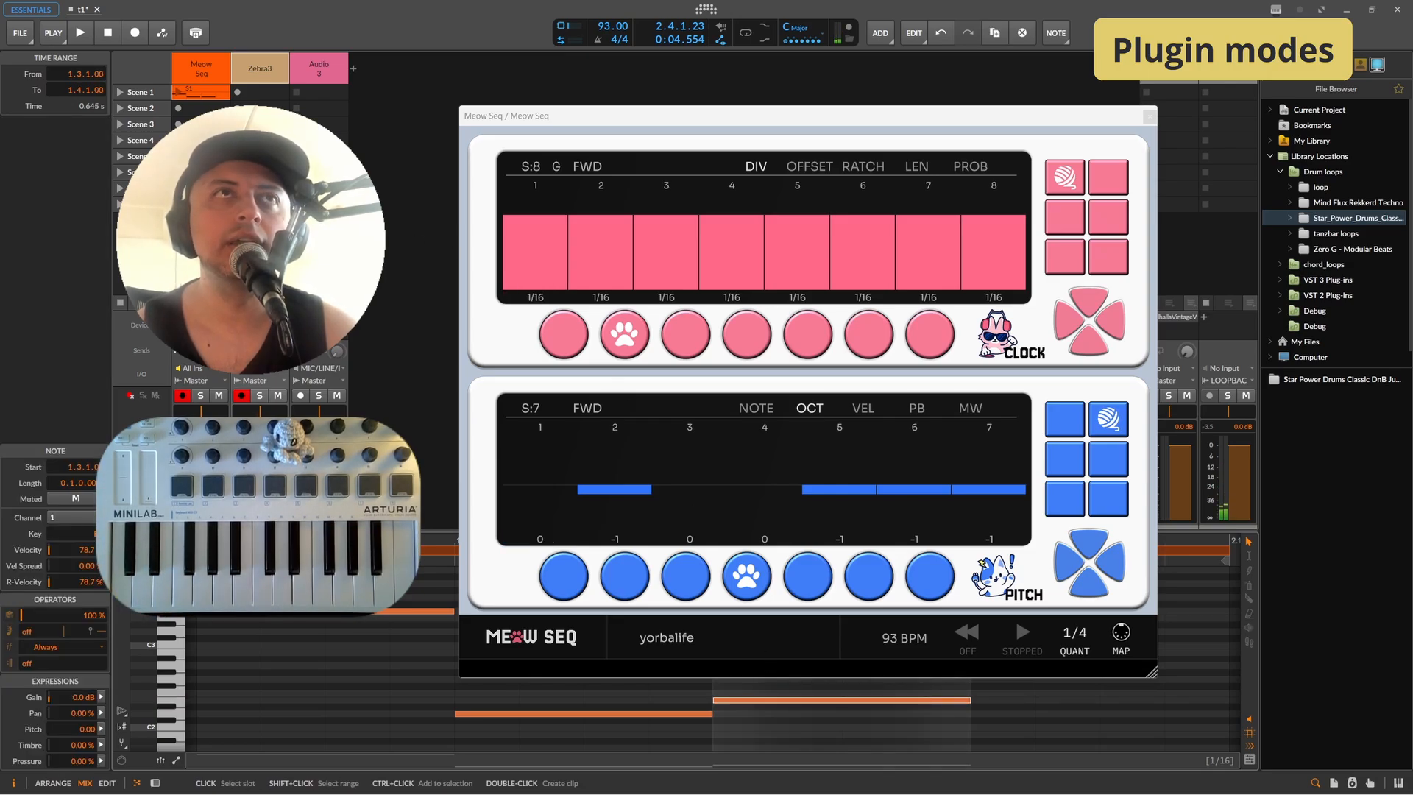
{"action": "left_click", "coordinate": [178, 92]}
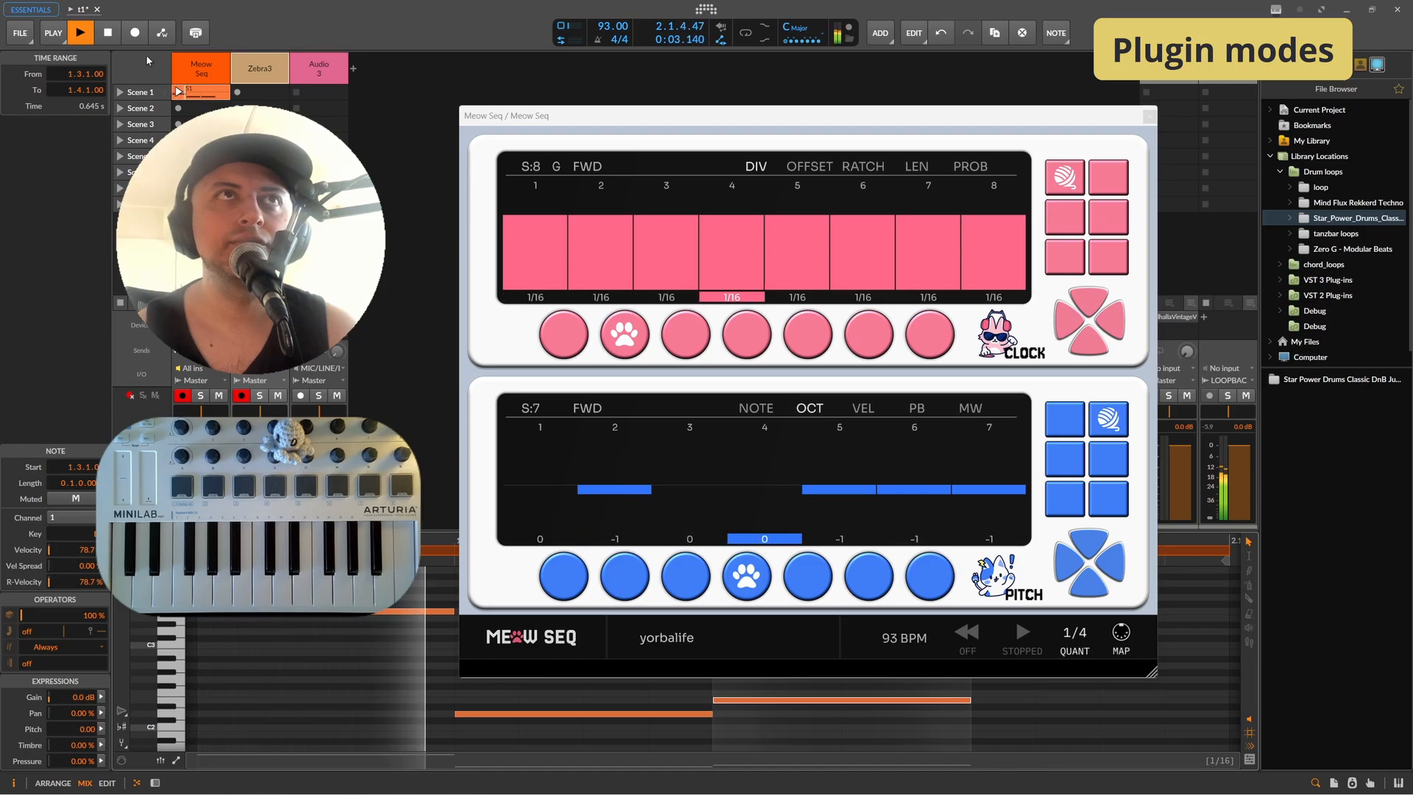
Step: Change the Play Mode option in the settings menu
{"action": "left_click", "coordinate": [567, 637]}
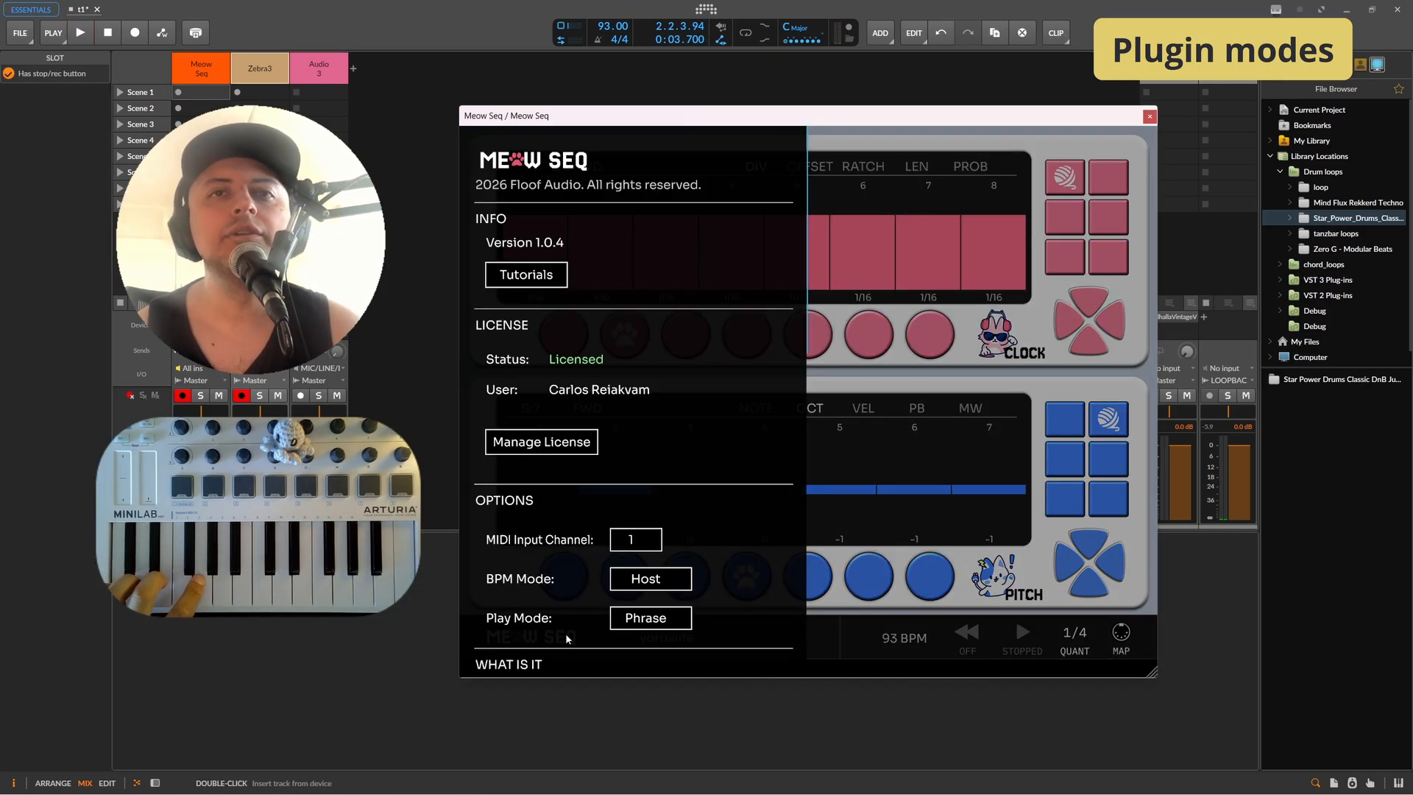
{"action": "left_click", "coordinate": [647, 619]}
{"action": "left_click", "coordinate": [655, 590]}
{"action": "left_click", "coordinate": [837, 627]}
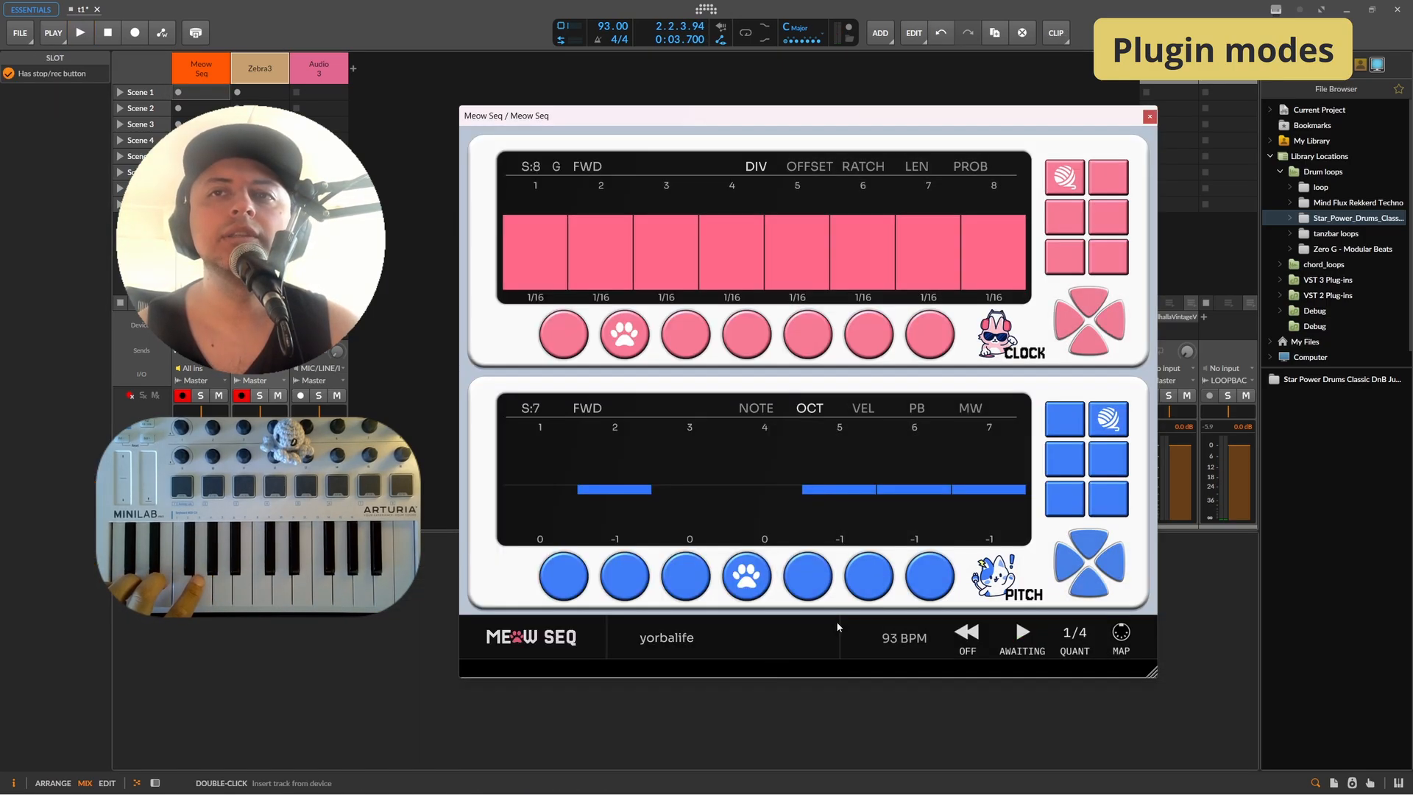
Step: Start and stop host playback to hear the sequencer play
{"action": "left_click", "coordinate": [433, 39]}
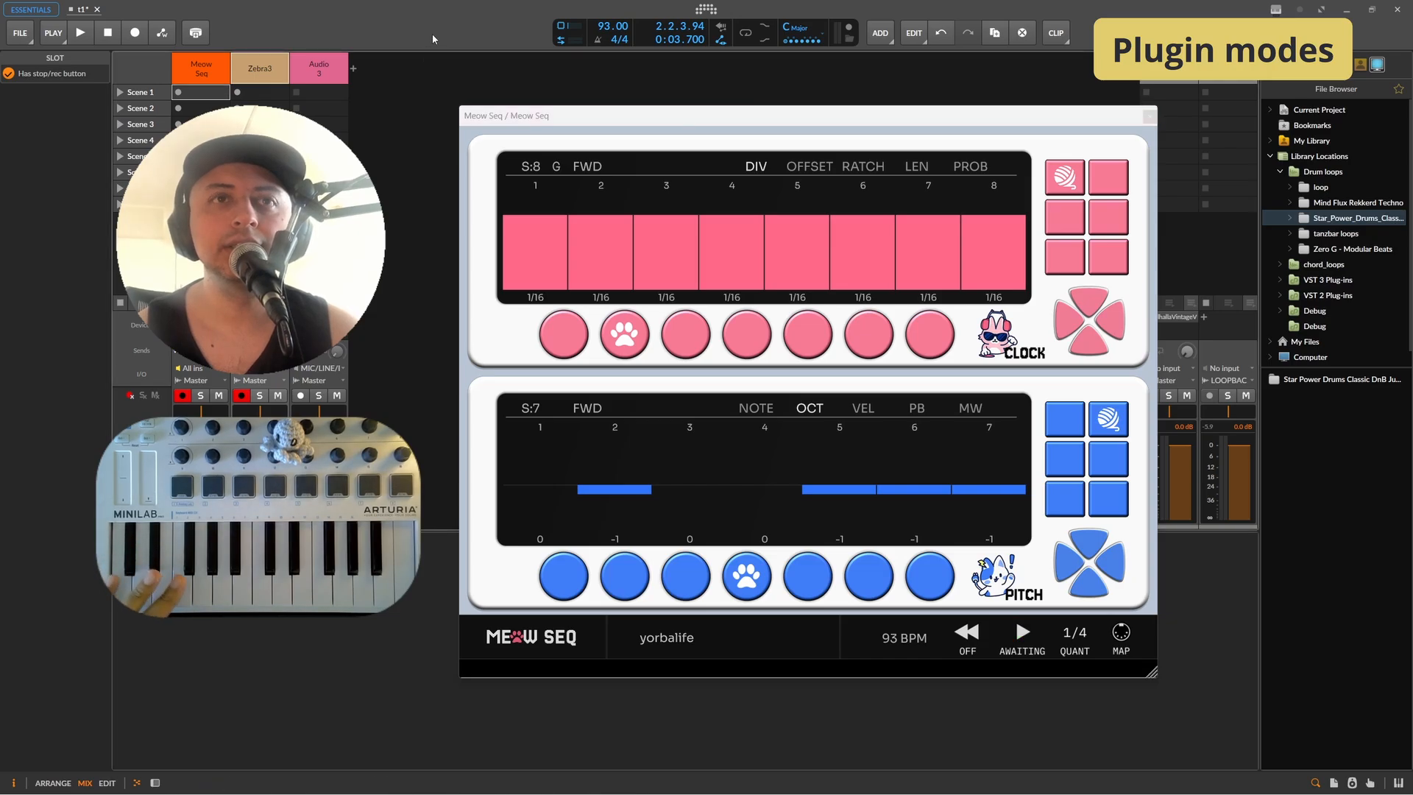
{"action": "key", "text": "space"}
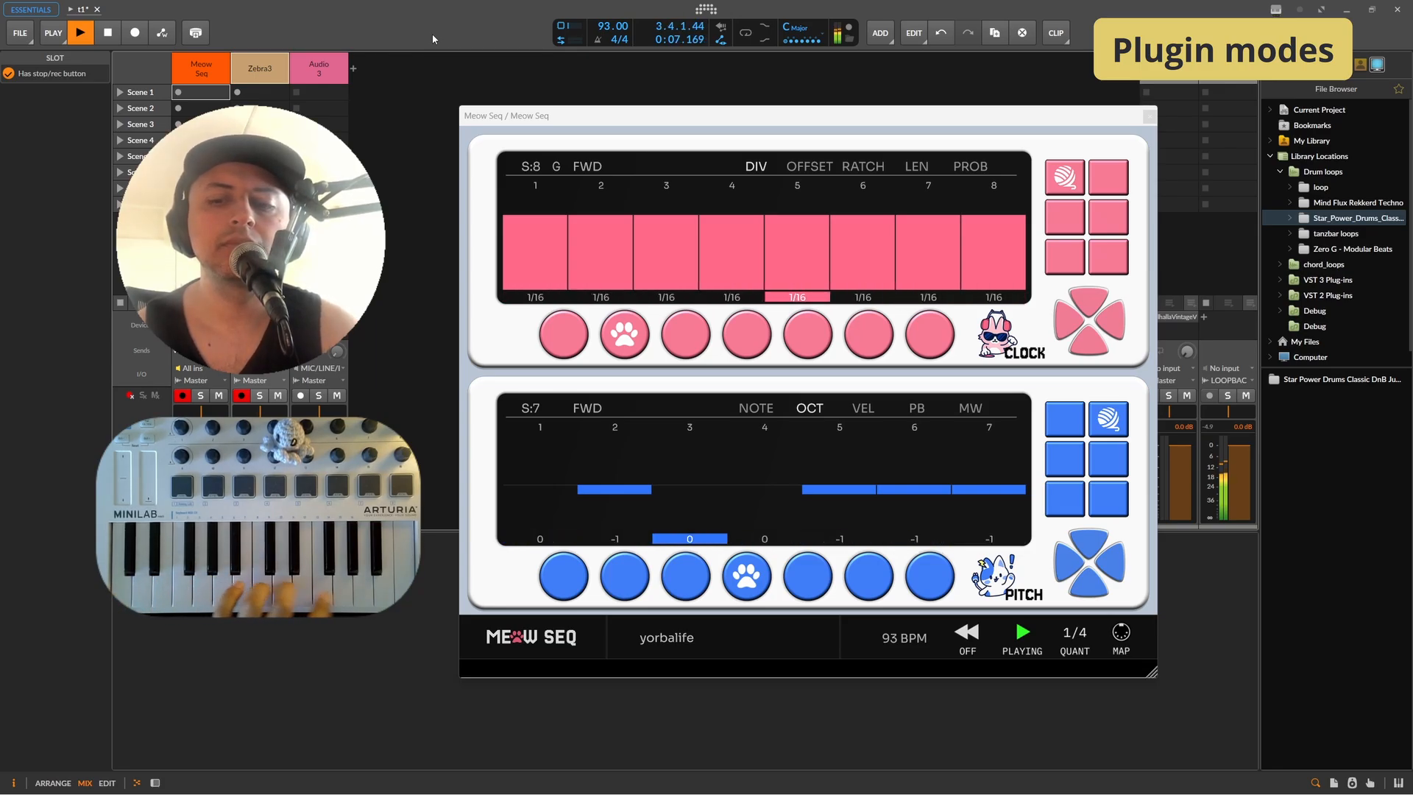
{"action": "key", "text": "space"}
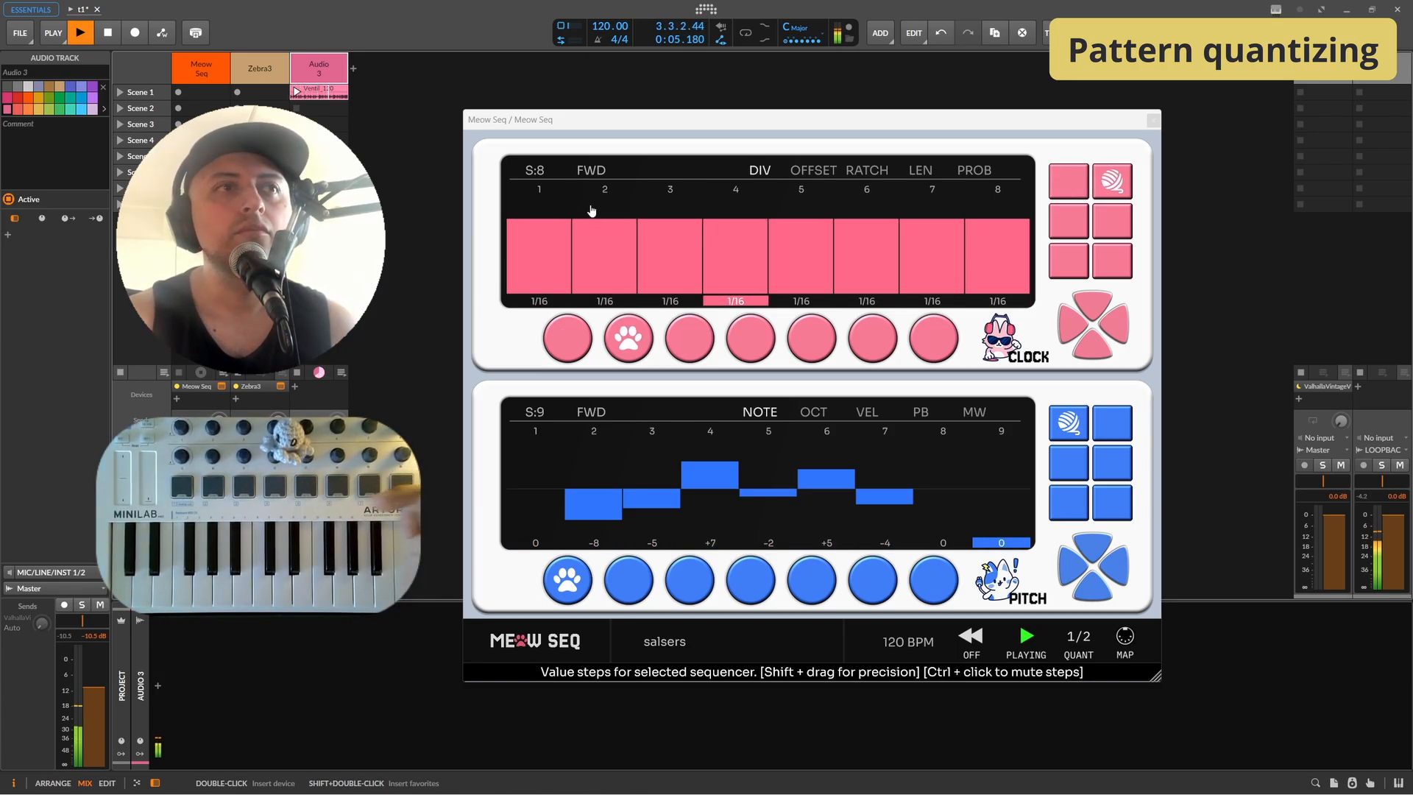
{"action": "key", "text": "space"}
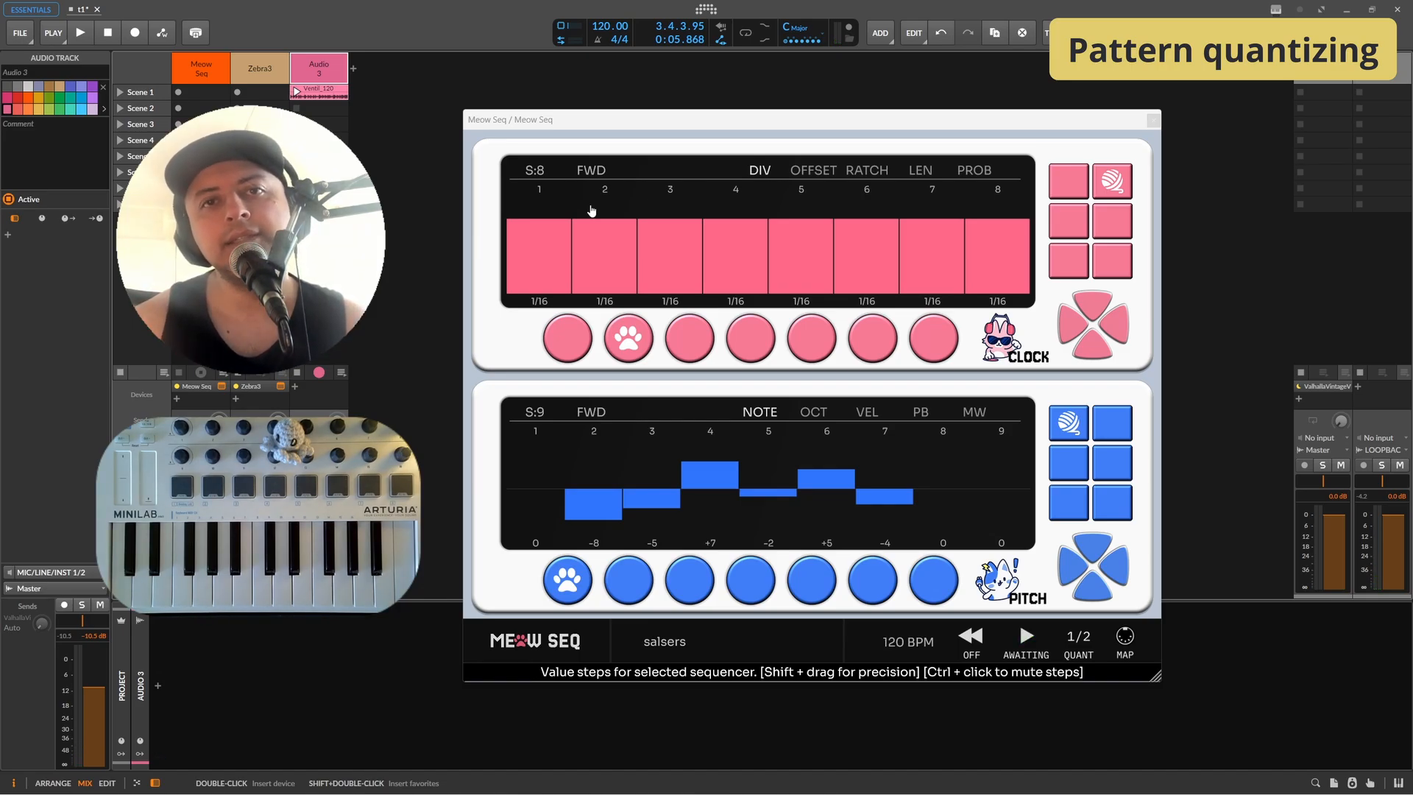
Step: Set the pattern-change quantization to Off and audition playback
{"action": "left_click", "coordinate": [1078, 637]}
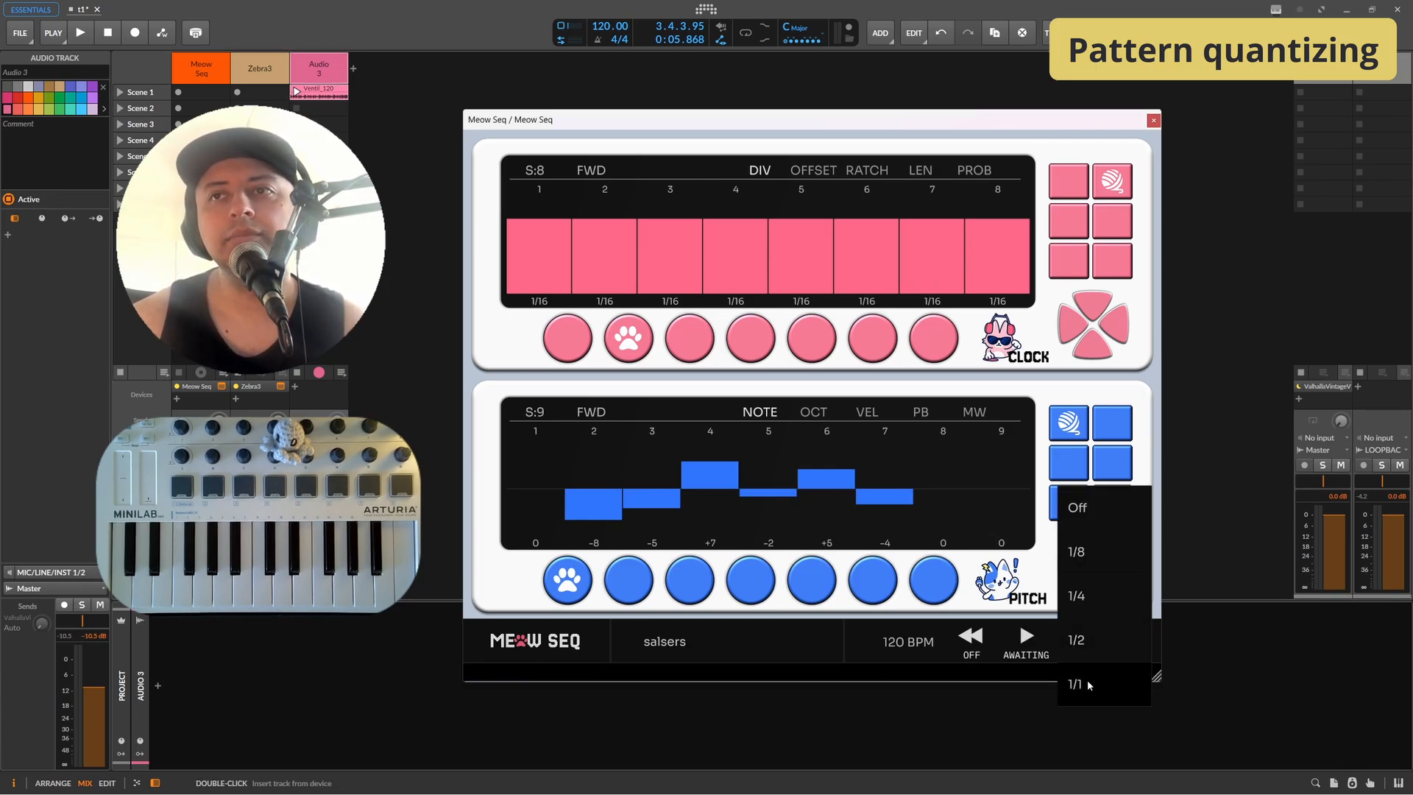
{"action": "left_click", "coordinate": [1079, 515]}
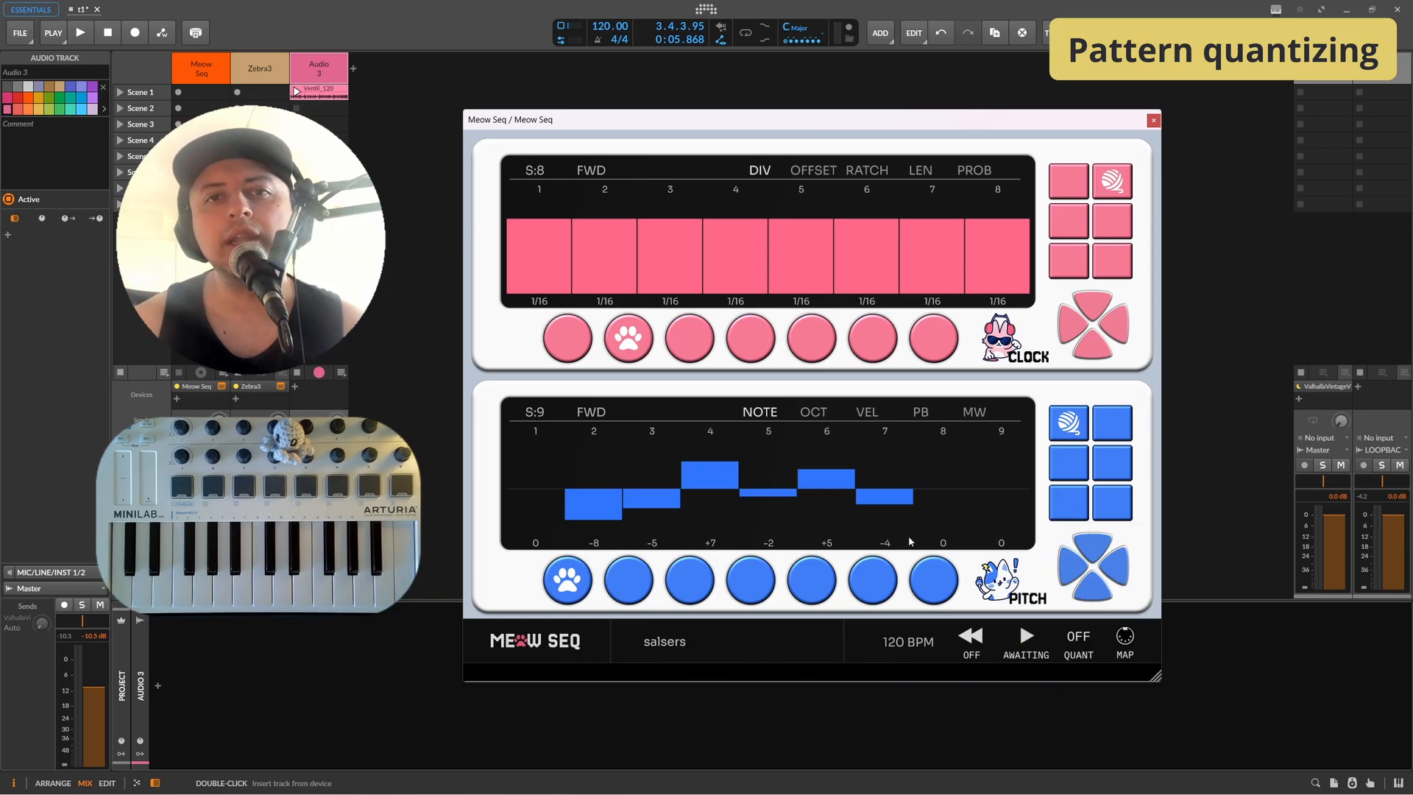
{"action": "key", "text": "space"}
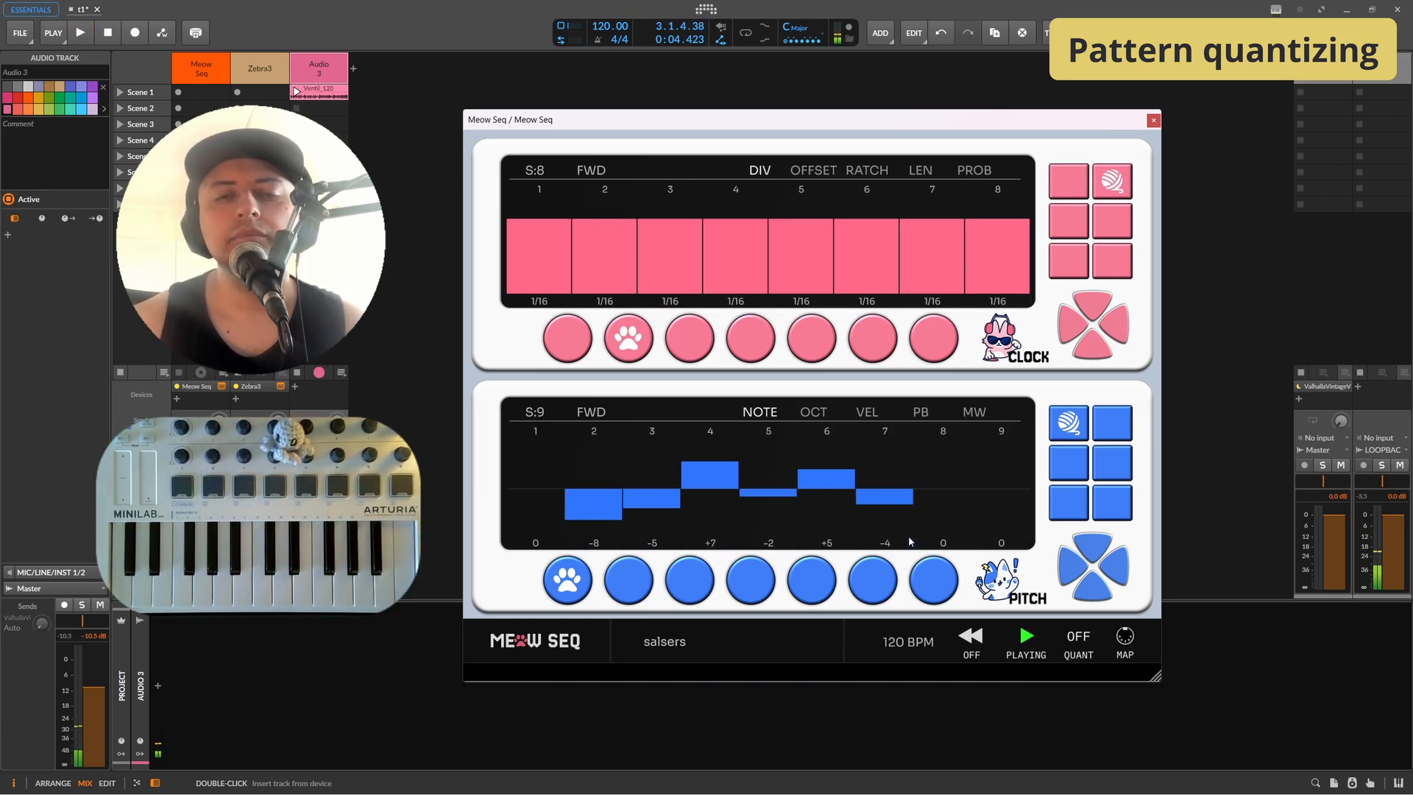
{"action": "key", "text": "space"}
Step: Set the pattern-change quantization to 1/2 and start playback
{"action": "left_click", "coordinate": [1078, 641]}
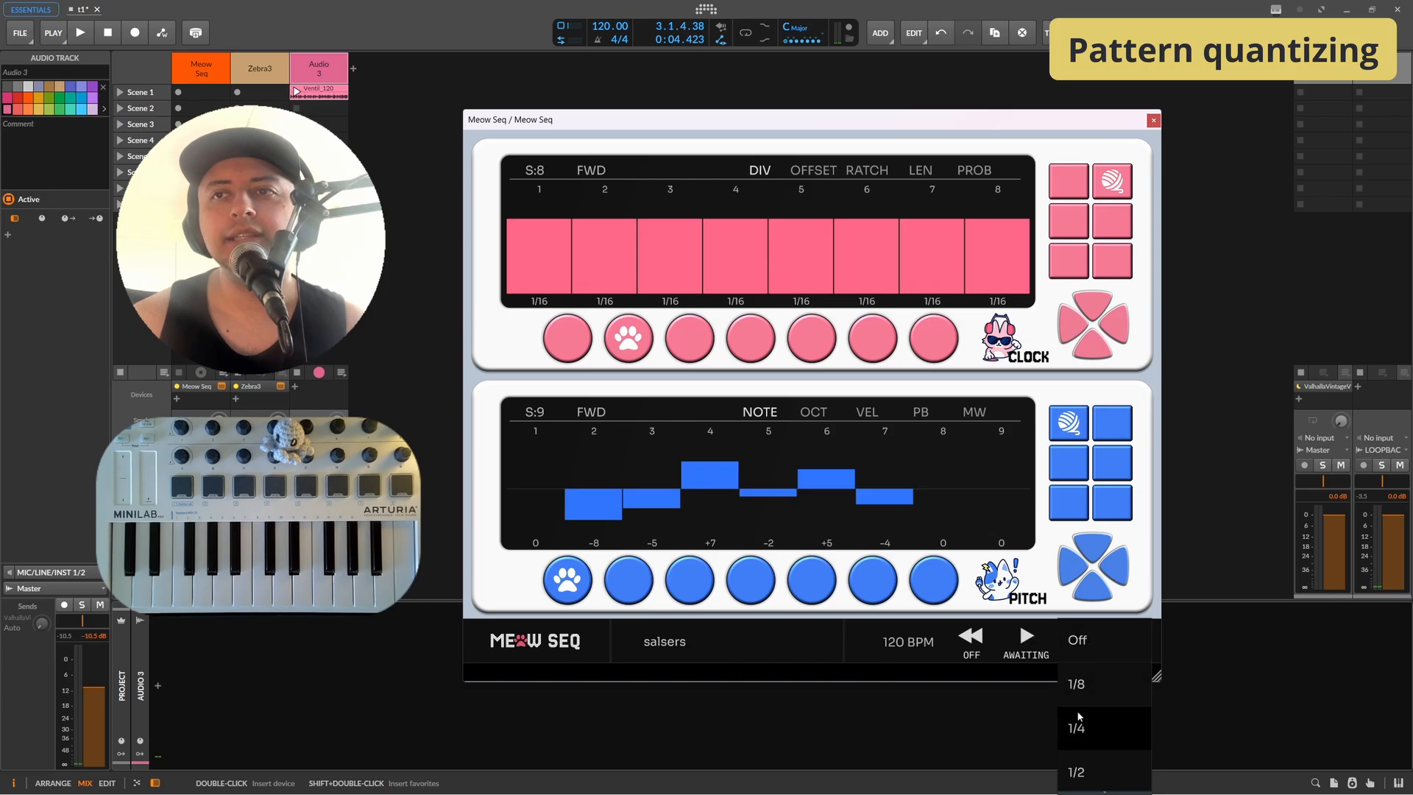
{"action": "left_click", "coordinate": [1079, 757]}
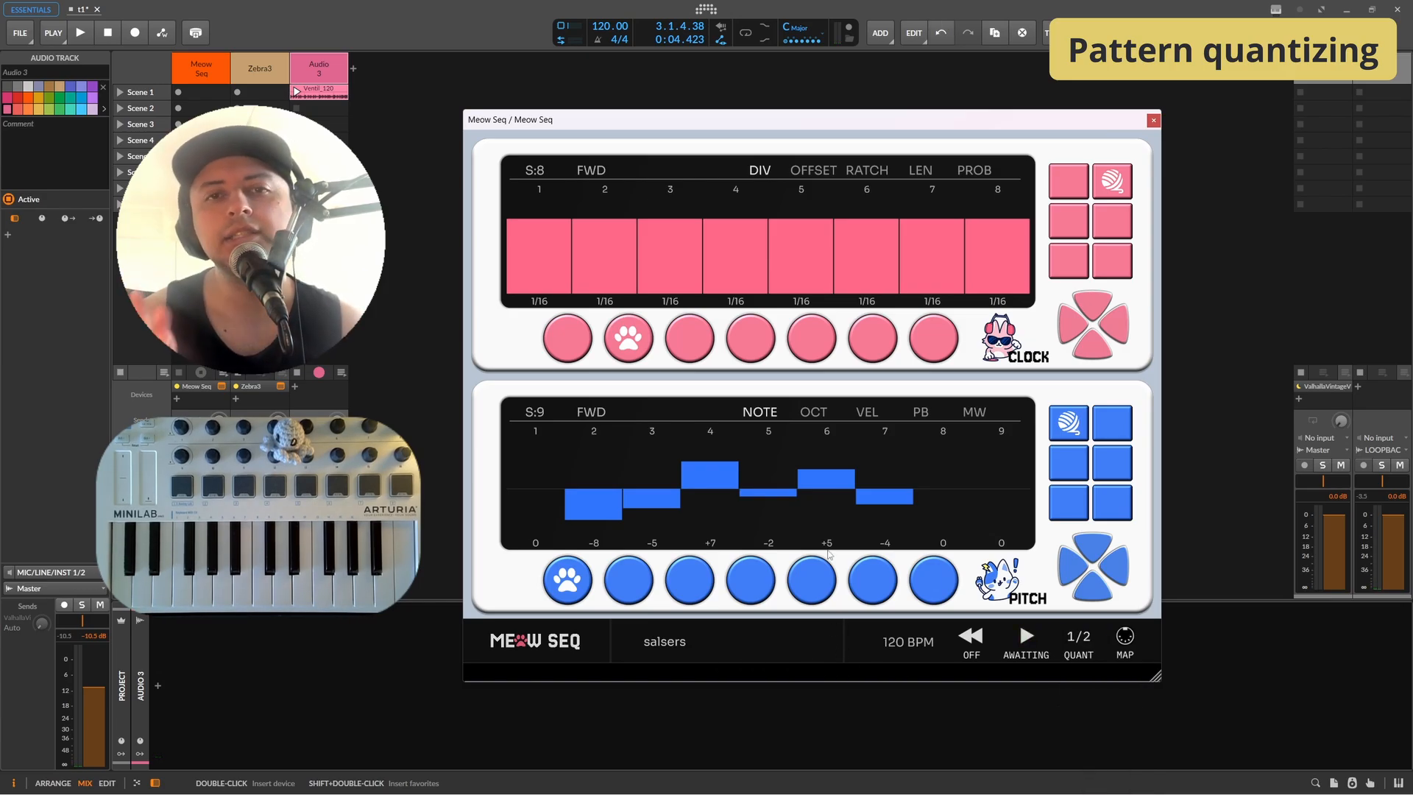
{"action": "key", "text": "space"}
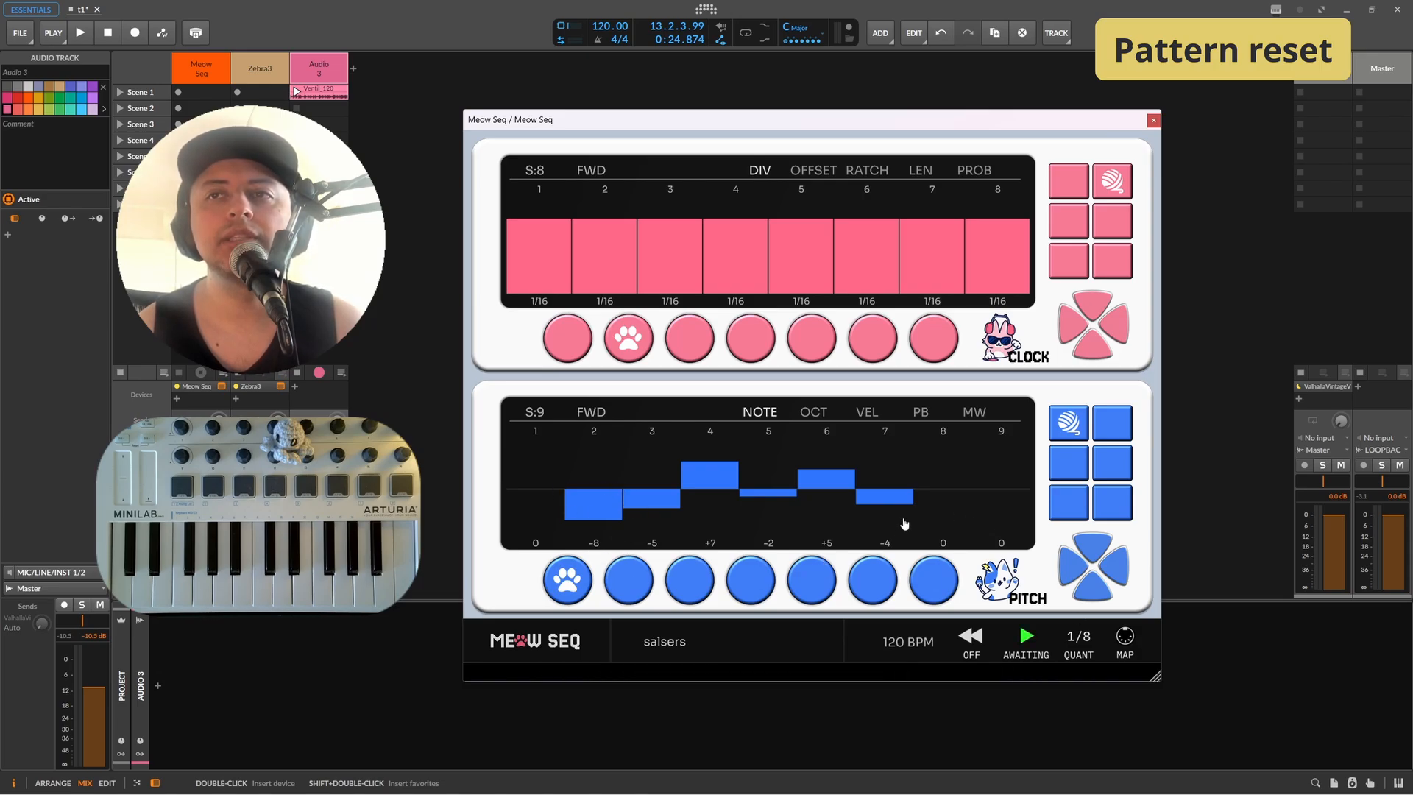
Step: Switch between pitch patterns 1 and 2 during playback and set the pattern reset mode to Local
{"action": "key", "text": "space"}
{"action": "left_click", "coordinate": [626, 598]}
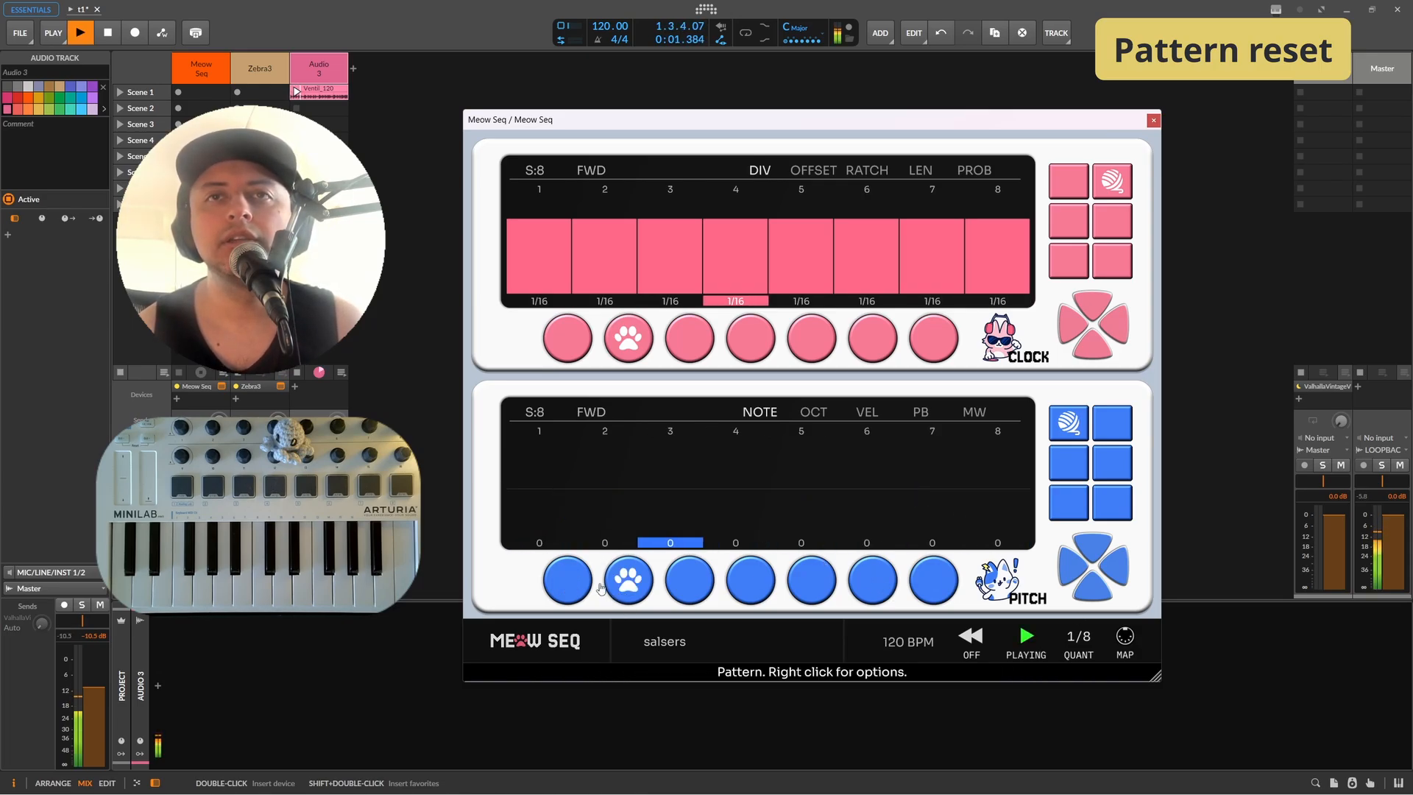
{"action": "key", "text": "space"}
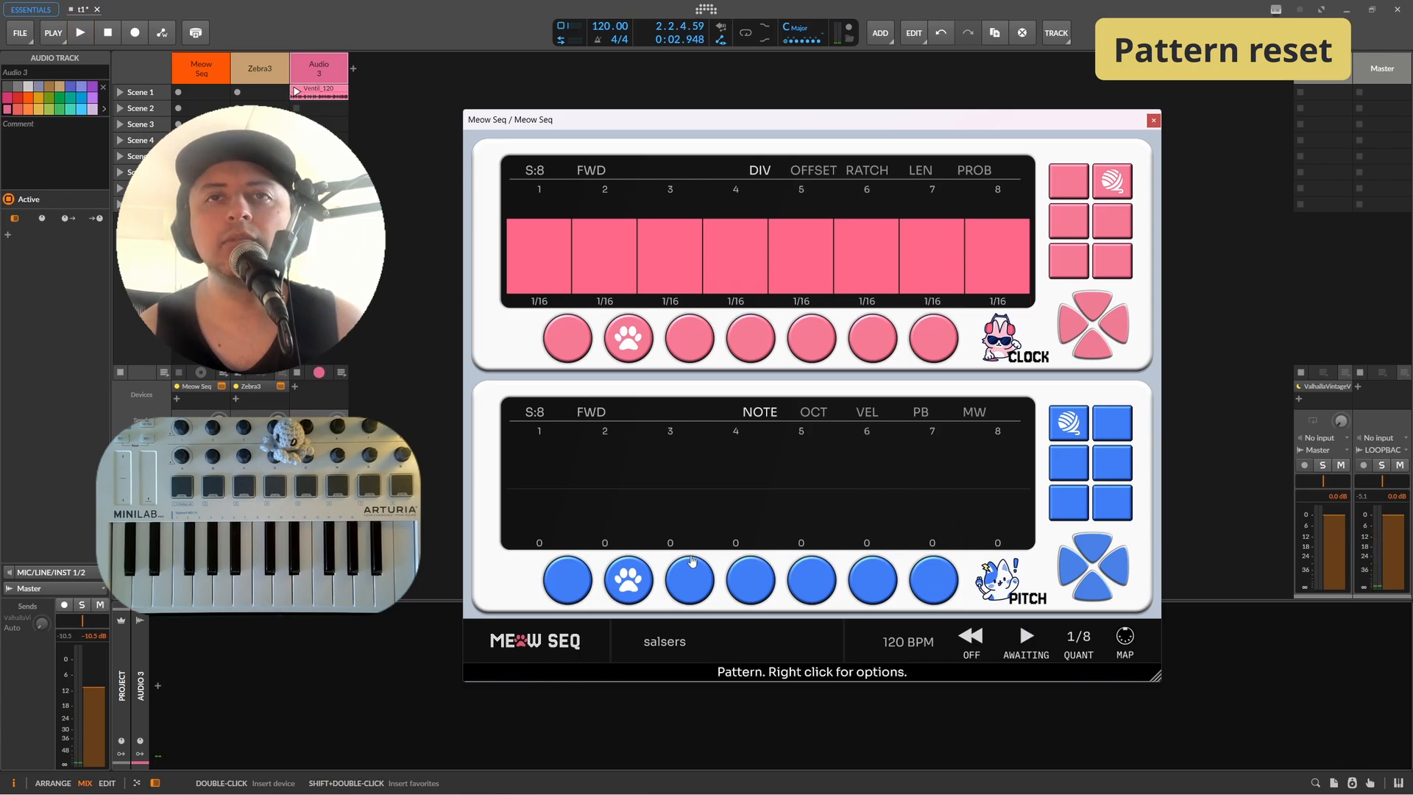
{"action": "left_click", "coordinate": [581, 595]}
{"action": "key", "text": "space"}
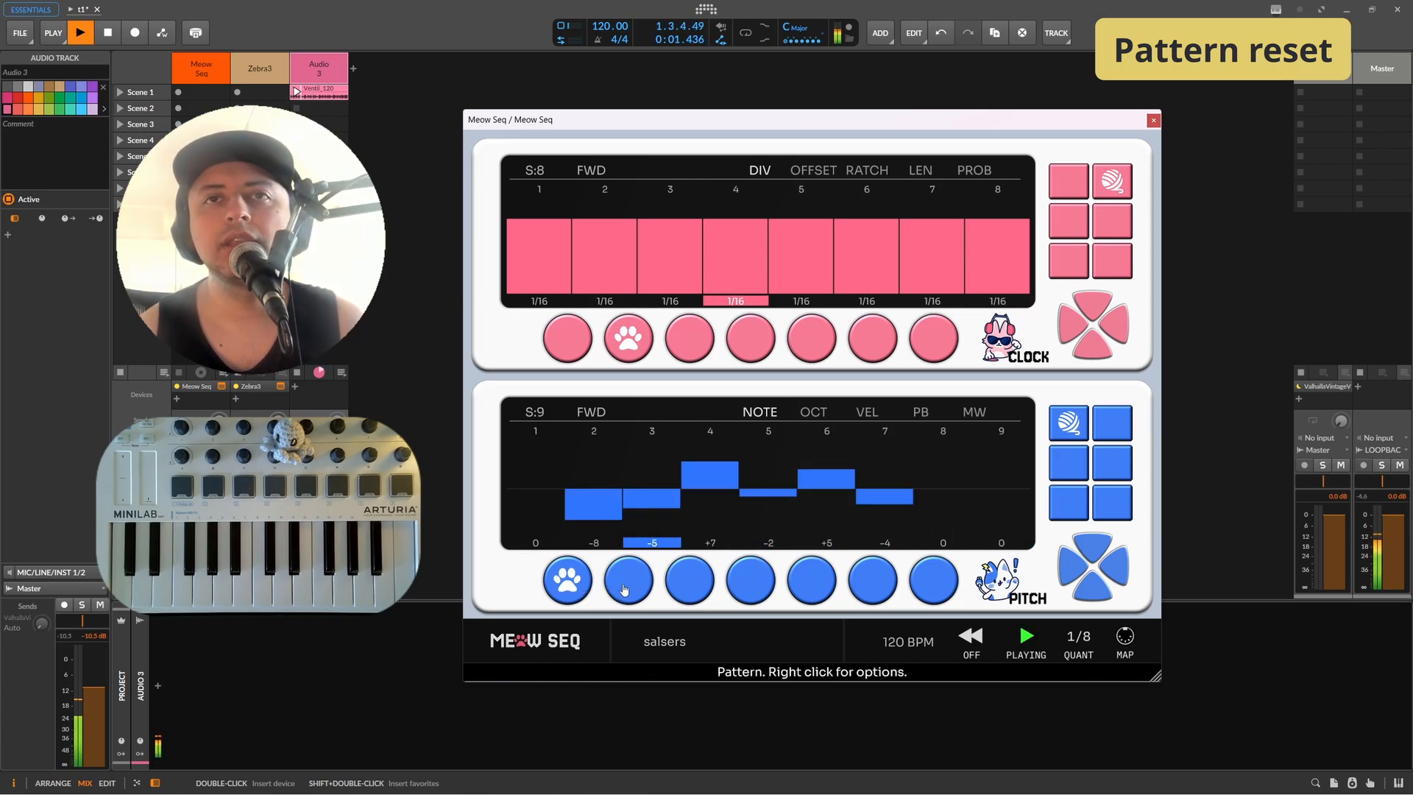
{"action": "left_click", "coordinate": [625, 581]}
{"action": "key", "text": "space"}
{"action": "left_click", "coordinate": [972, 635]}
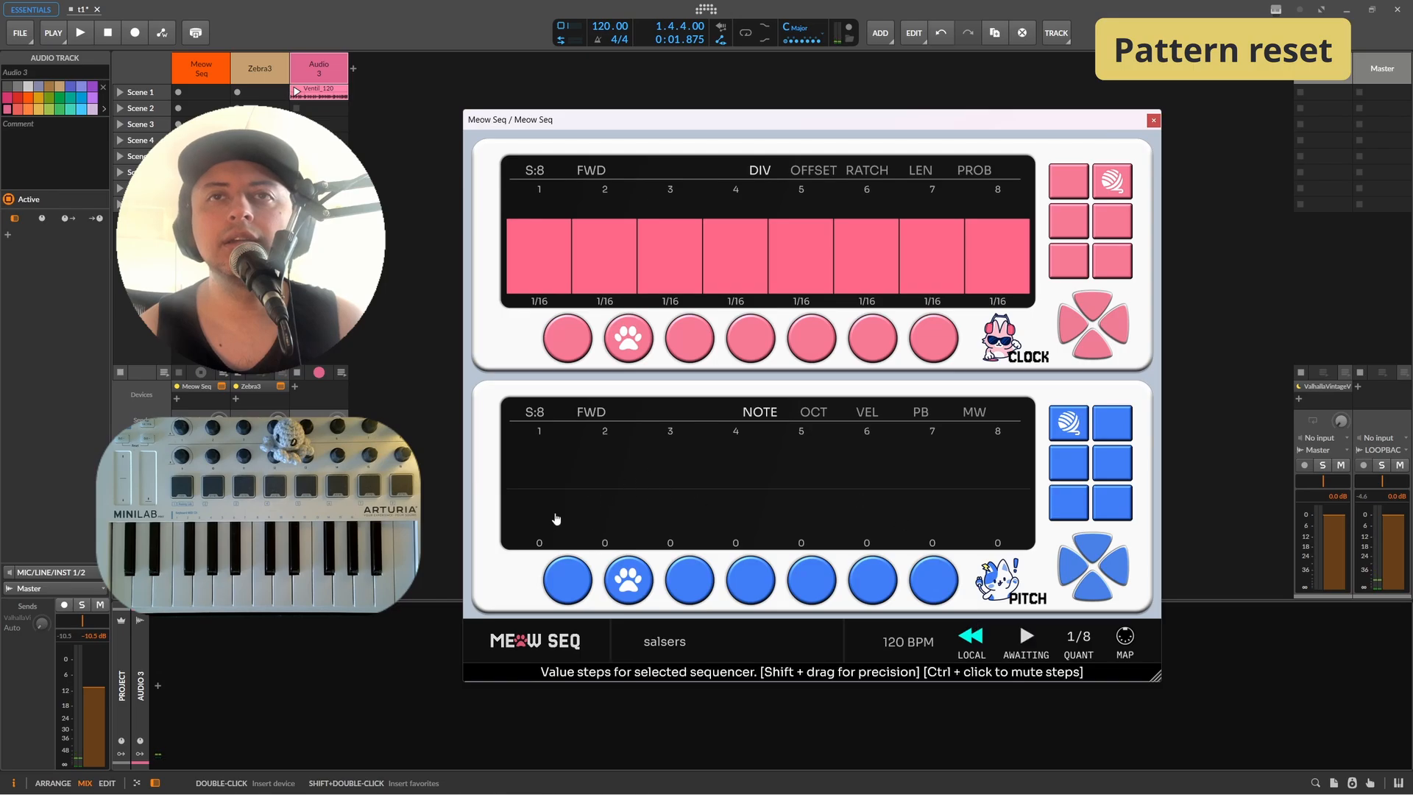
Step: Start playback, alternate pitch patterns 1 and 2 with Local reset, then stop playback
{"action": "key", "text": "space"}
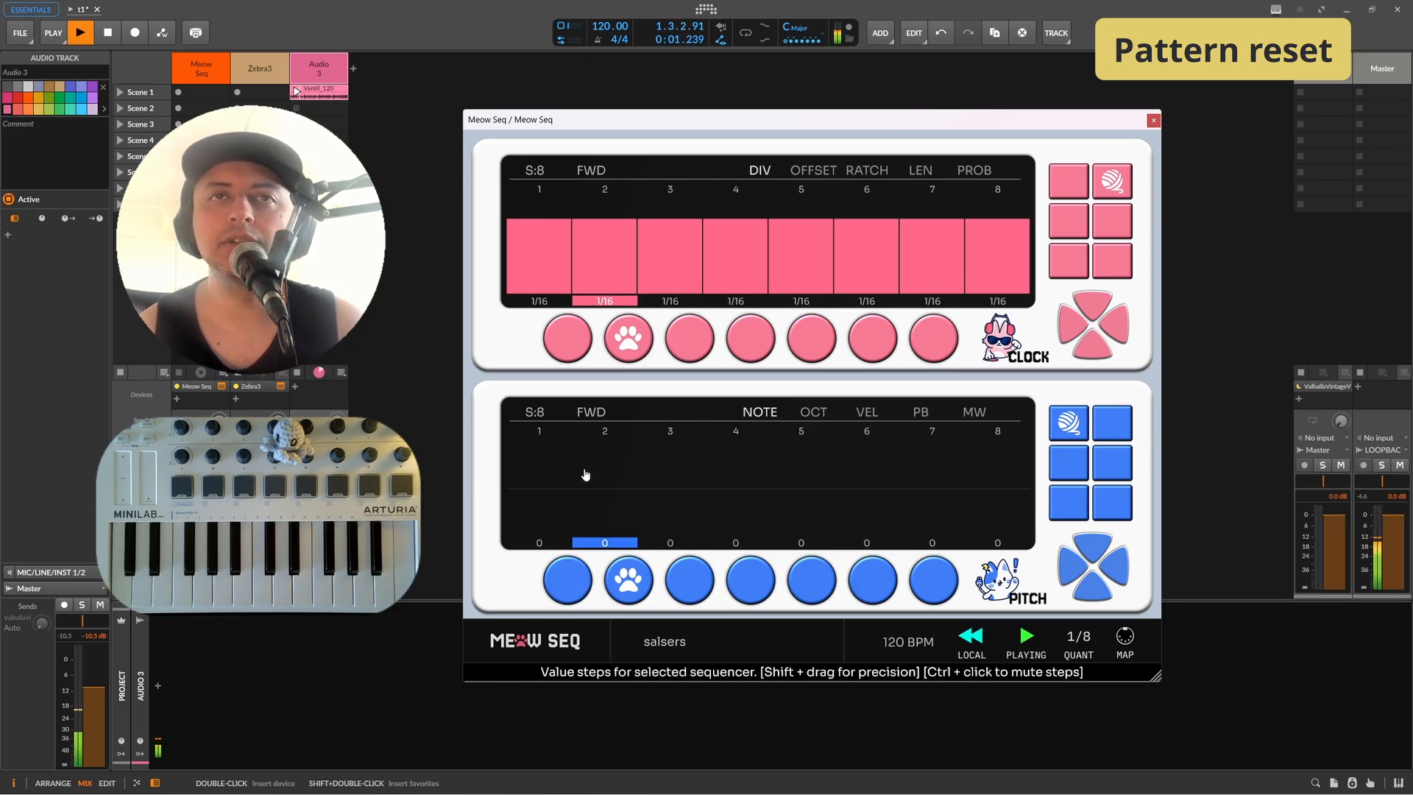
{"action": "left_click", "coordinate": [567, 581]}
{"action": "left_click", "coordinate": [629, 592]}
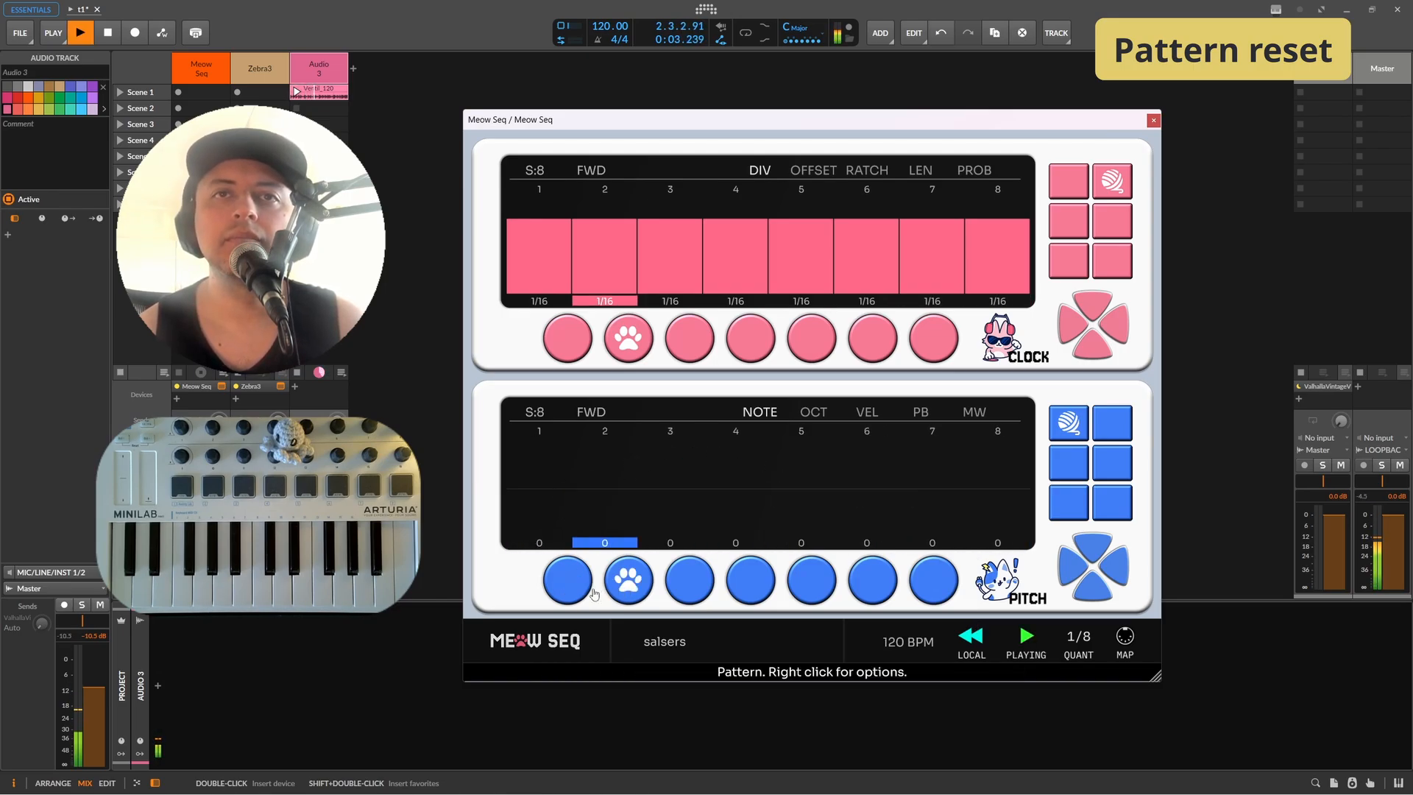
{"action": "left_click", "coordinate": [629, 592]}
{"action": "left_click", "coordinate": [607, 588]}
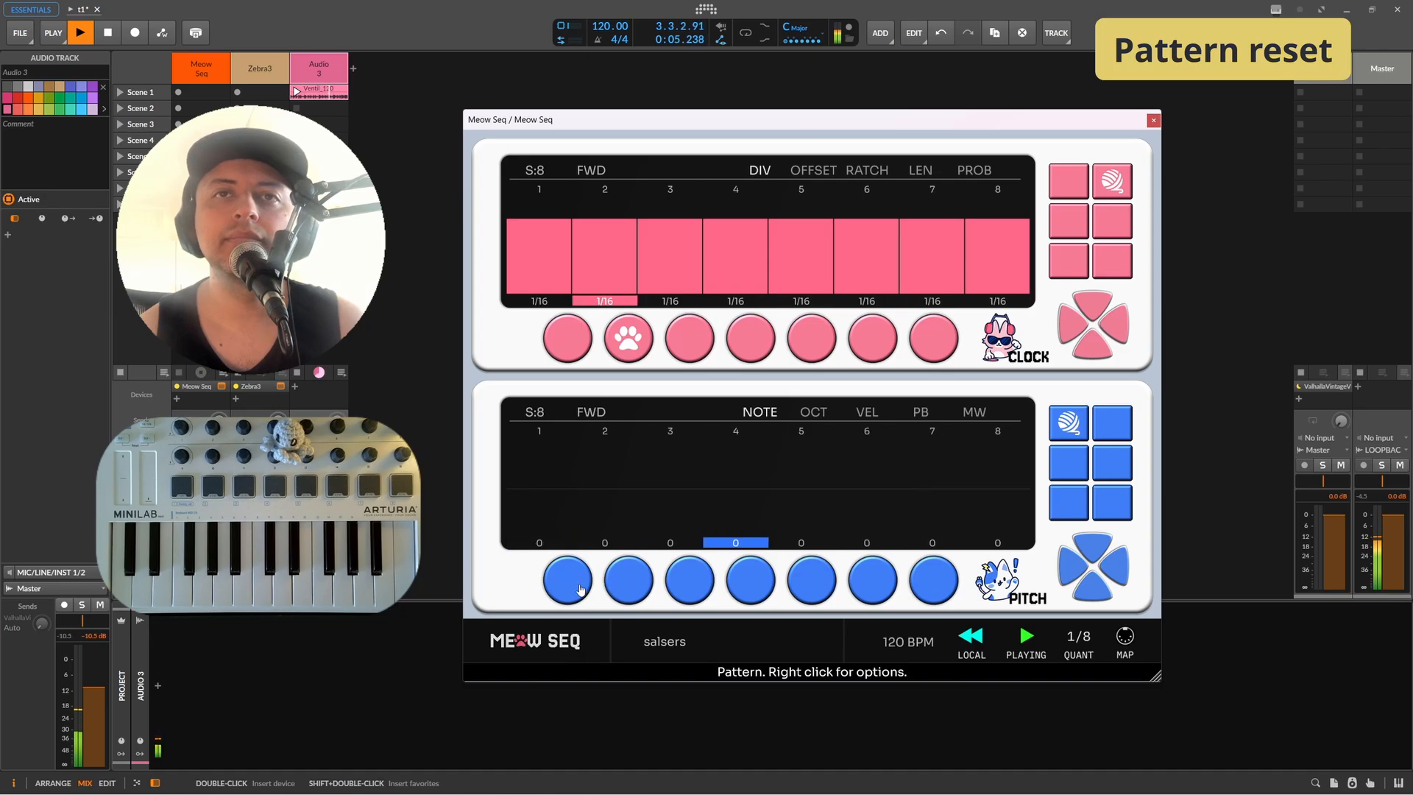
{"action": "left_click", "coordinate": [607, 588]}
{"action": "key", "text": "space"}
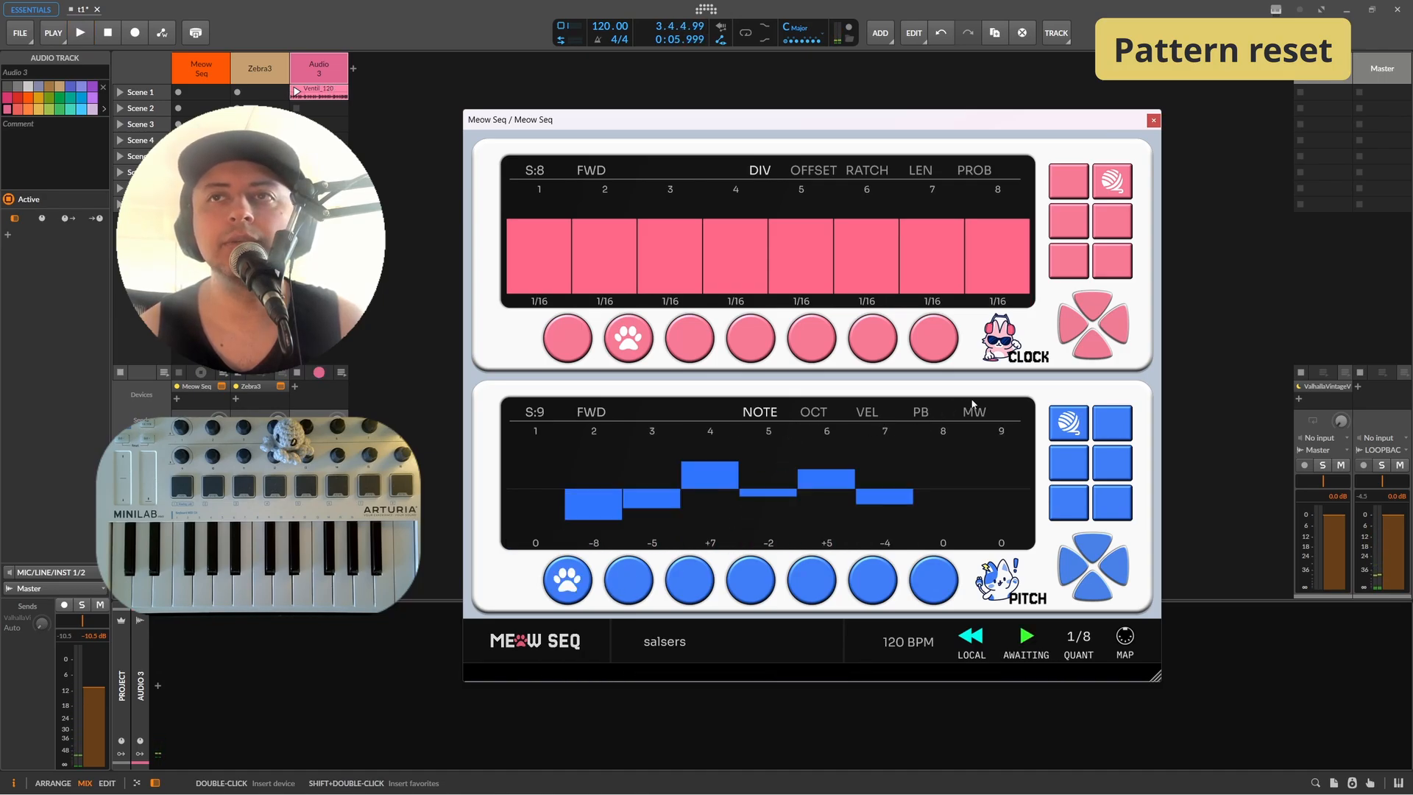
Step: Set the pattern reset mode to Global and switch between pitch patterns 1 and 2 during playback
{"action": "left_click", "coordinate": [967, 644]}
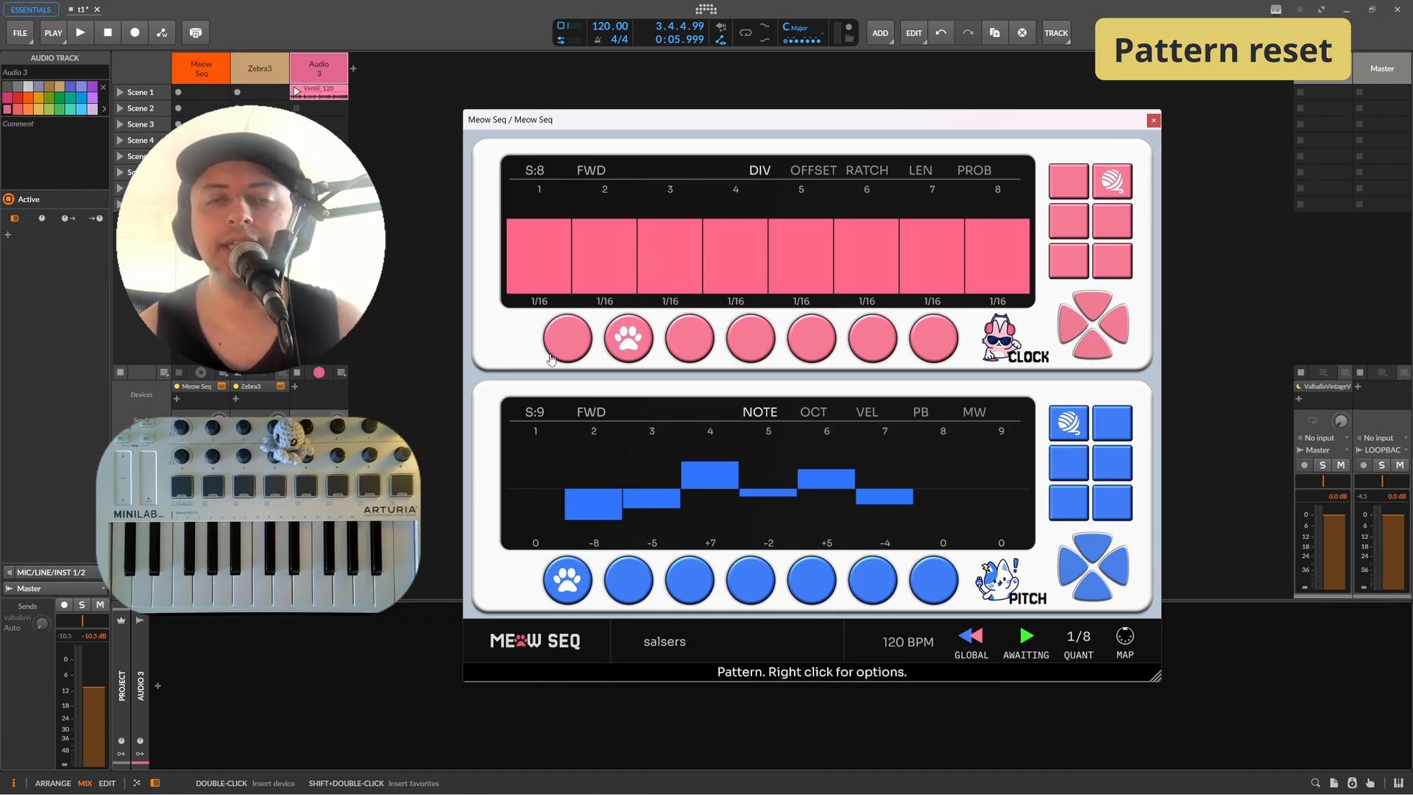
{"action": "key", "text": "space"}
{"action": "left_click", "coordinate": [637, 596]}
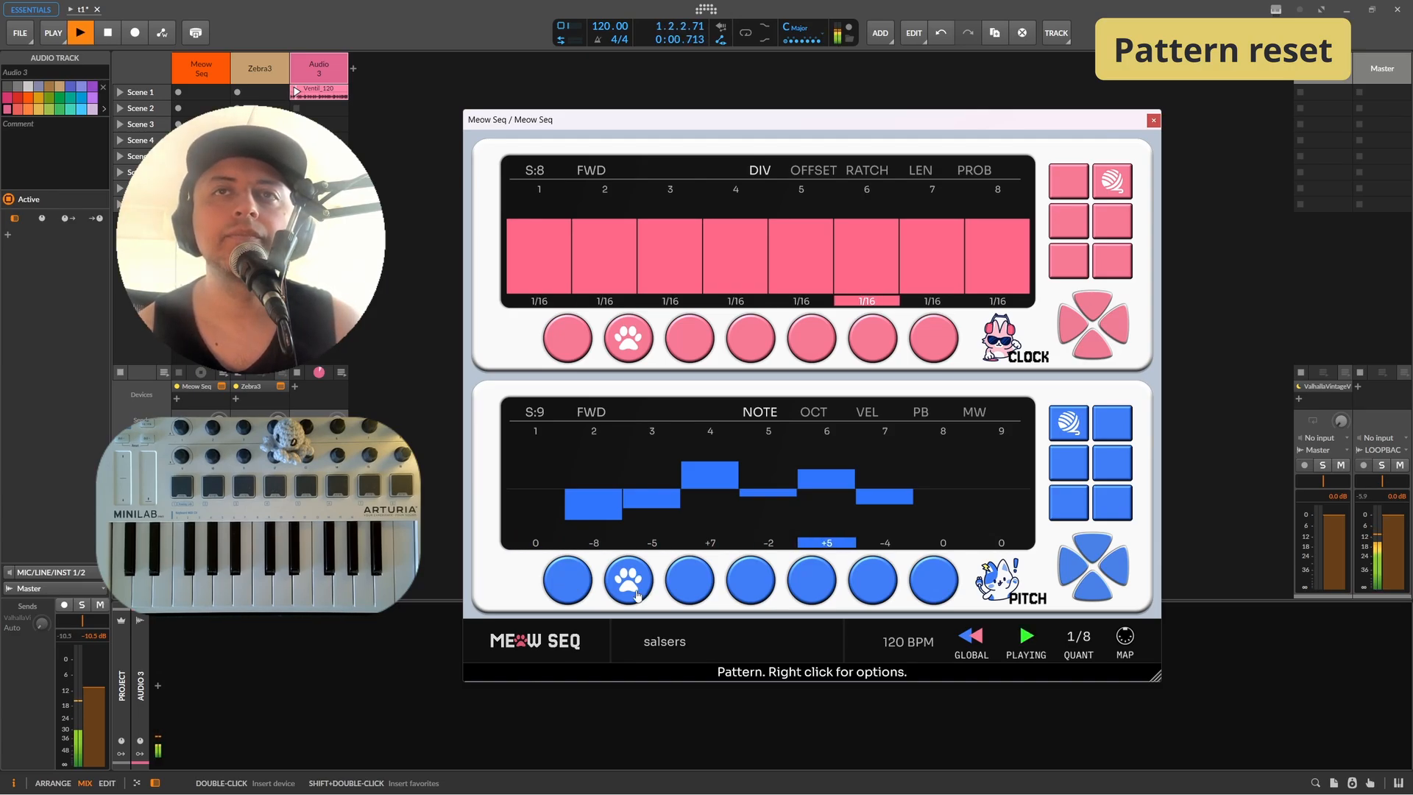
{"action": "left_click", "coordinate": [585, 595]}
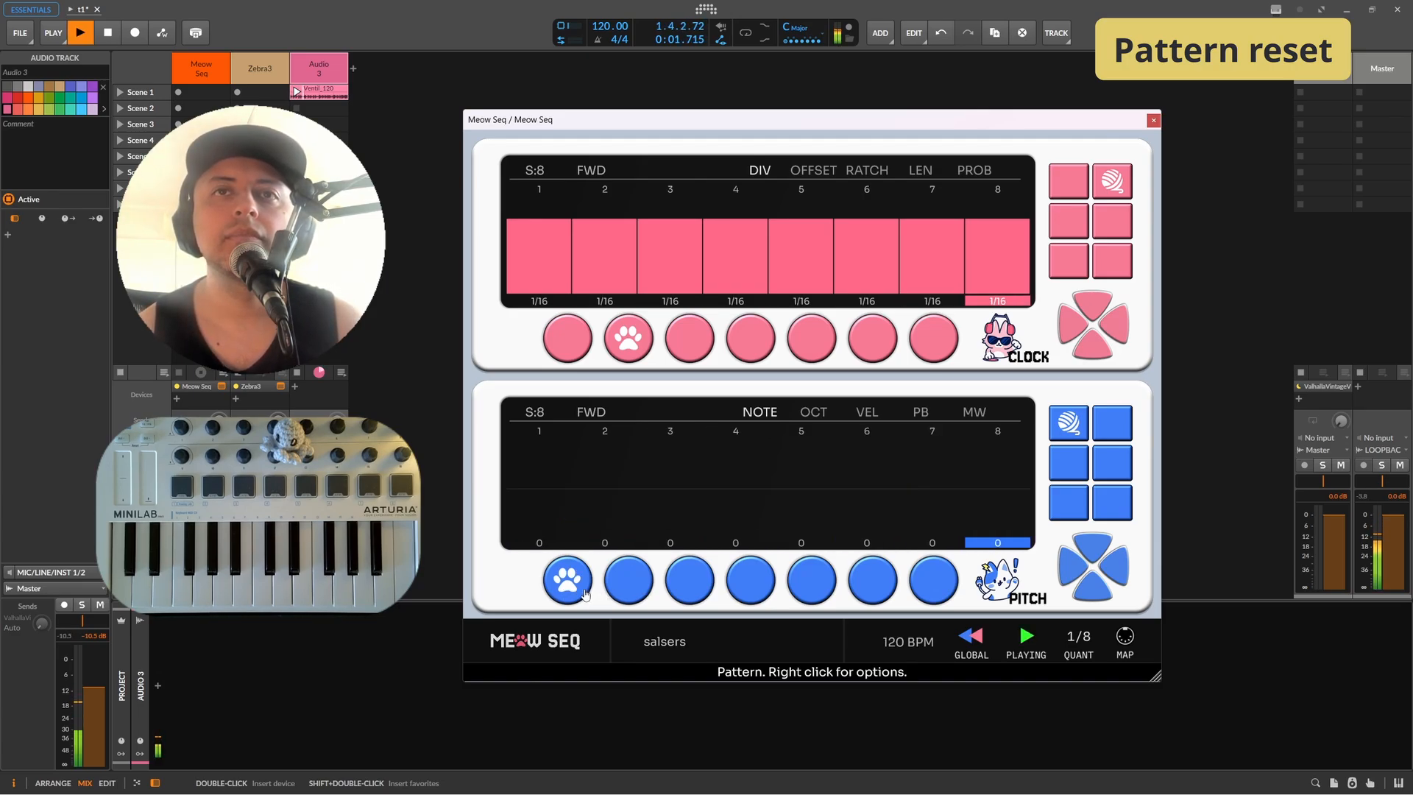
{"action": "left_click", "coordinate": [628, 580]}
Step: Set the first two clock steps to 1/32 and keep alternating pitch patterns 1 and 2 during playback
{"action": "left_click_drag", "start_coordinate": [552, 226], "coordinate": [605, 202]}
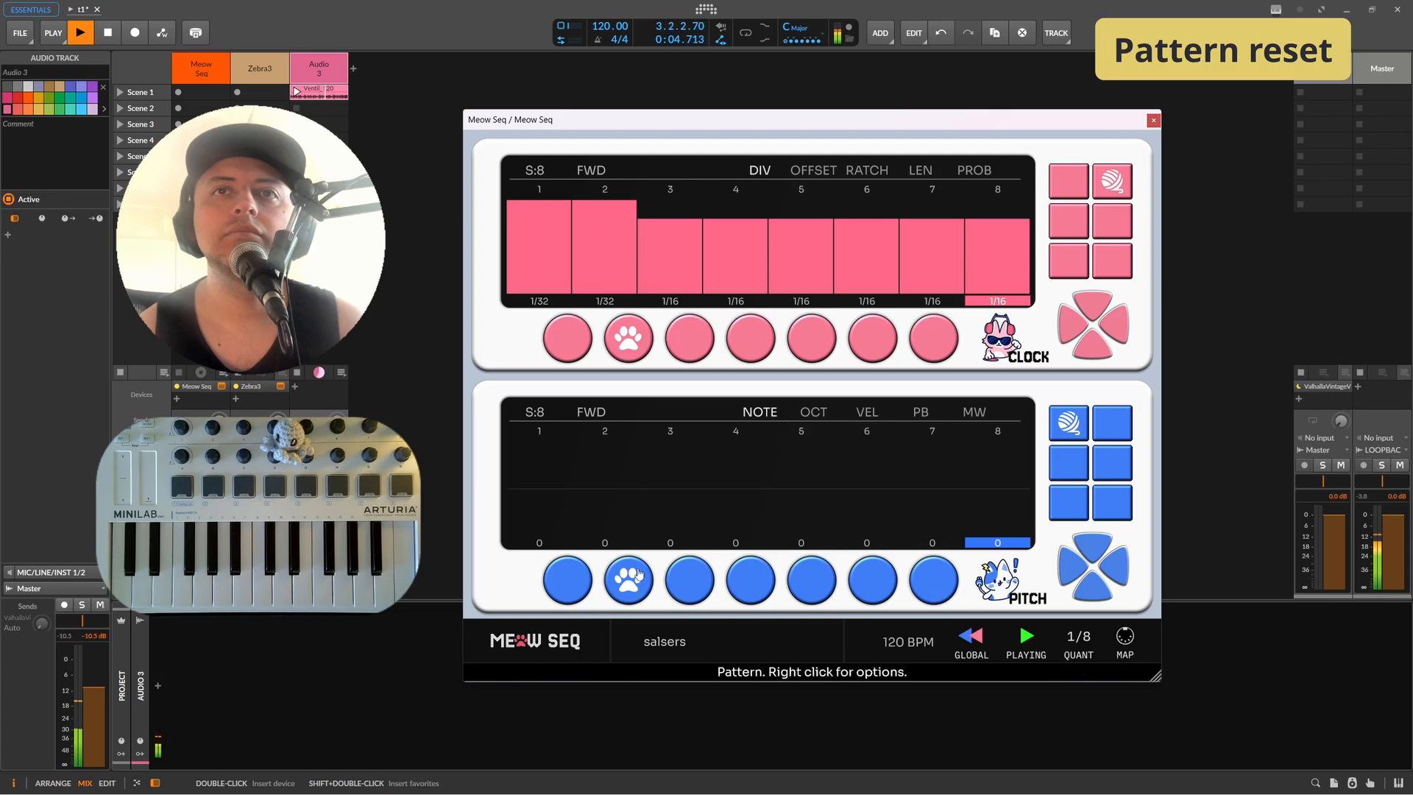
{"action": "left_click", "coordinate": [567, 579]}
{"action": "left_click", "coordinate": [625, 588]}
{"action": "left_click", "coordinate": [575, 587]}
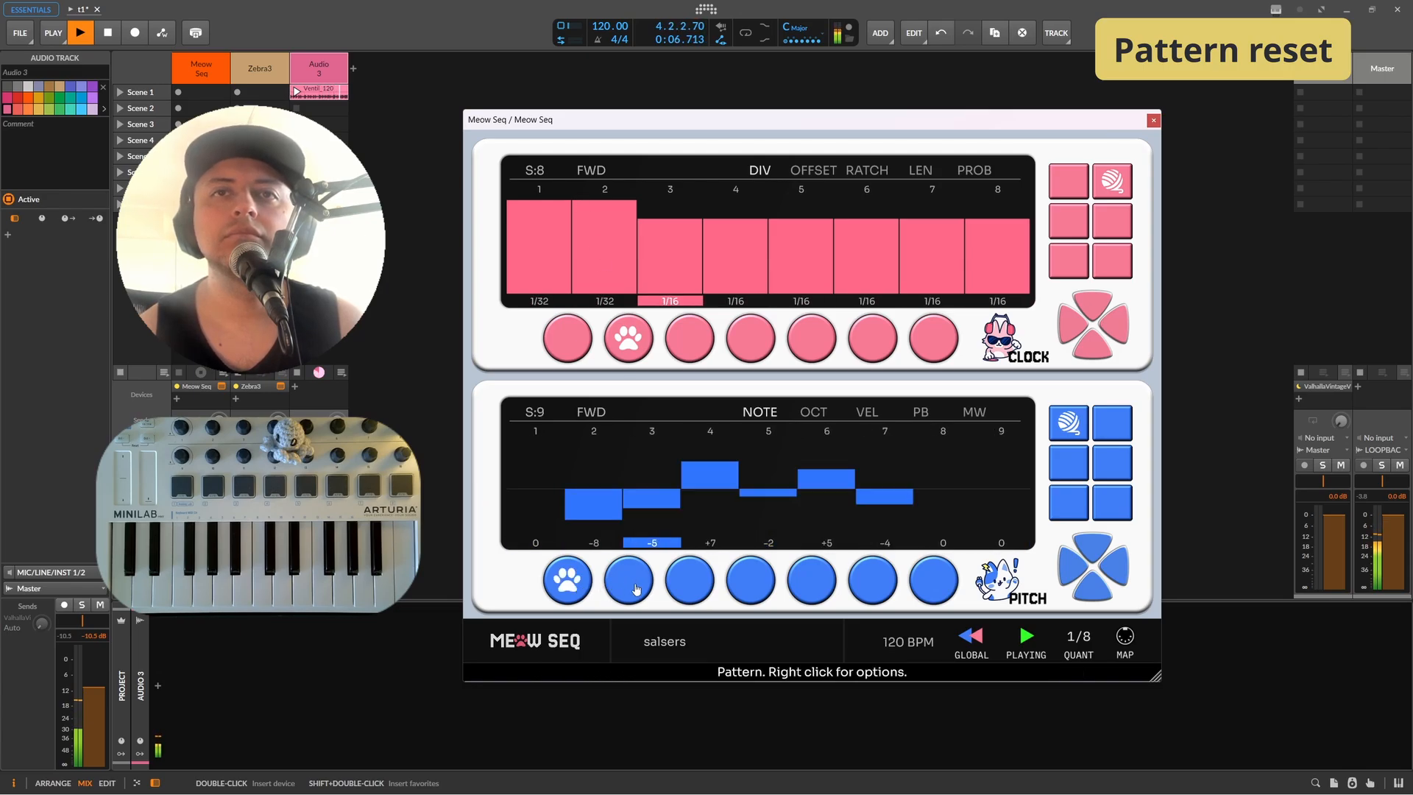
{"action": "left_click", "coordinate": [634, 589]}
{"action": "left_click", "coordinate": [568, 585]}
{"action": "left_click", "coordinate": [629, 586]}
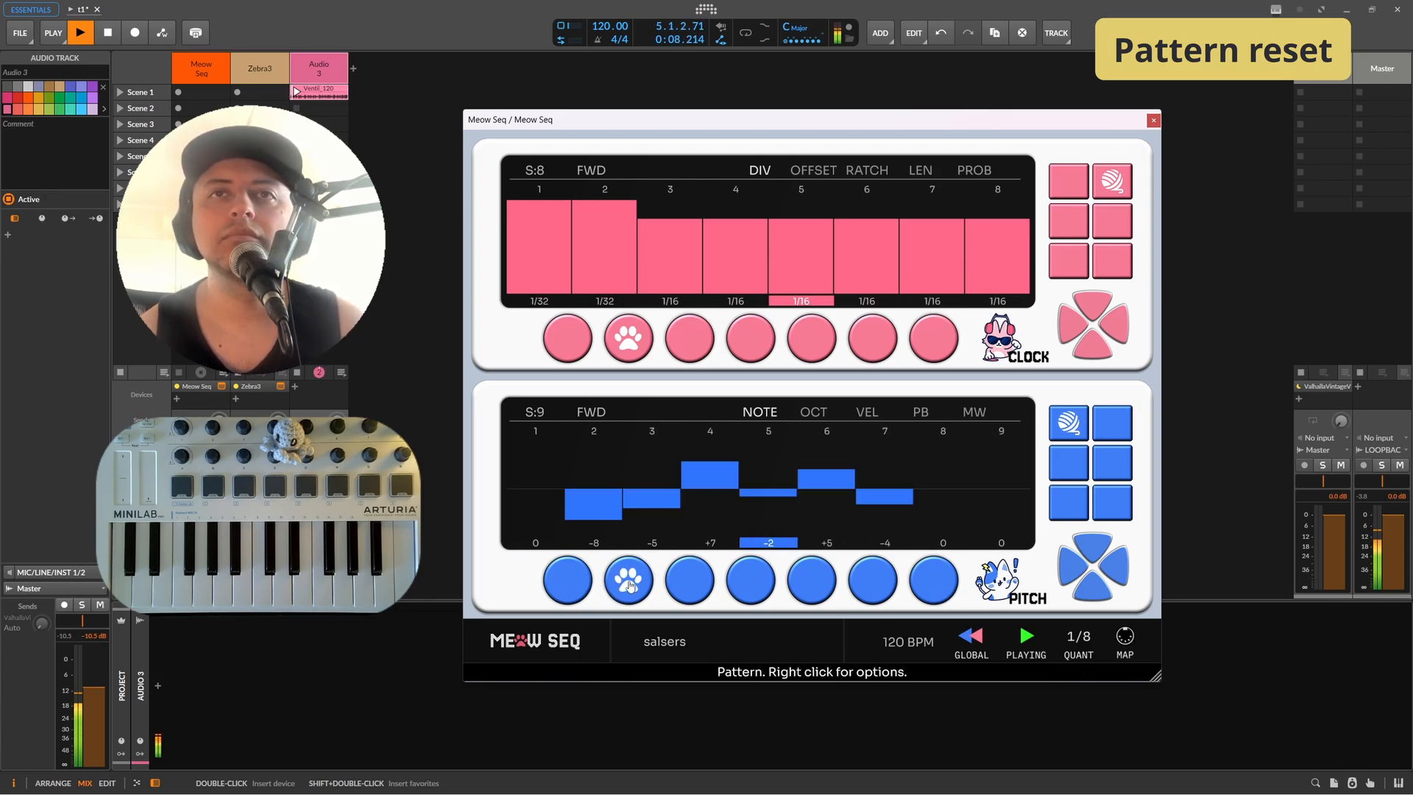
Step: Show the pitch sequencer's OCT lane and keep switching between pitch patterns 1 and 2
{"action": "left_click", "coordinate": [819, 417]}
{"action": "left_click", "coordinate": [555, 463]}
{"action": "left_click", "coordinate": [626, 586]}
{"action": "left_click", "coordinate": [570, 587]}
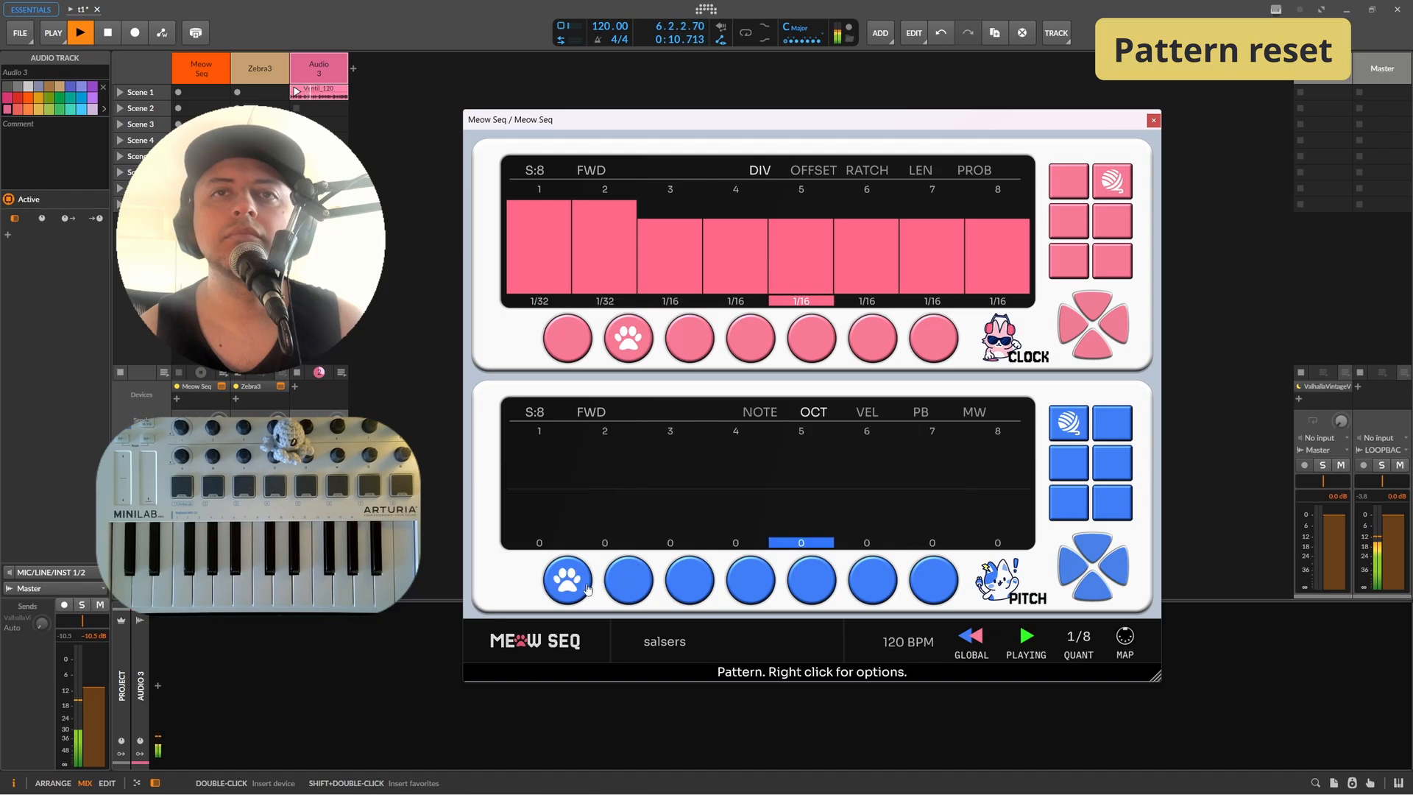
{"action": "left_click", "coordinate": [626, 587]}
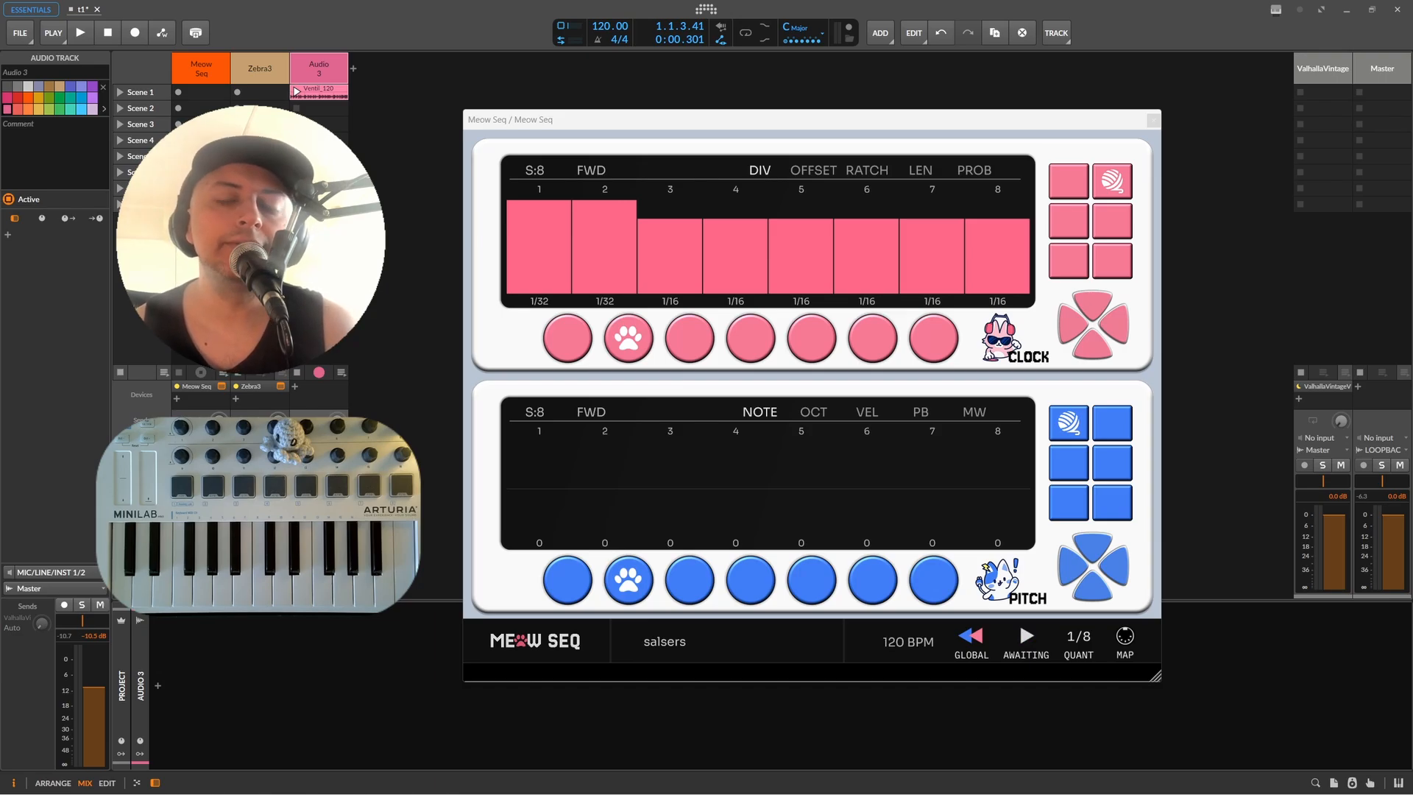
Step: Bring the browser window showing the Floof Audio website into view
{"action": "left_click_drag", "start_coordinate": [0, 133], "coordinate": [1012, 119]}
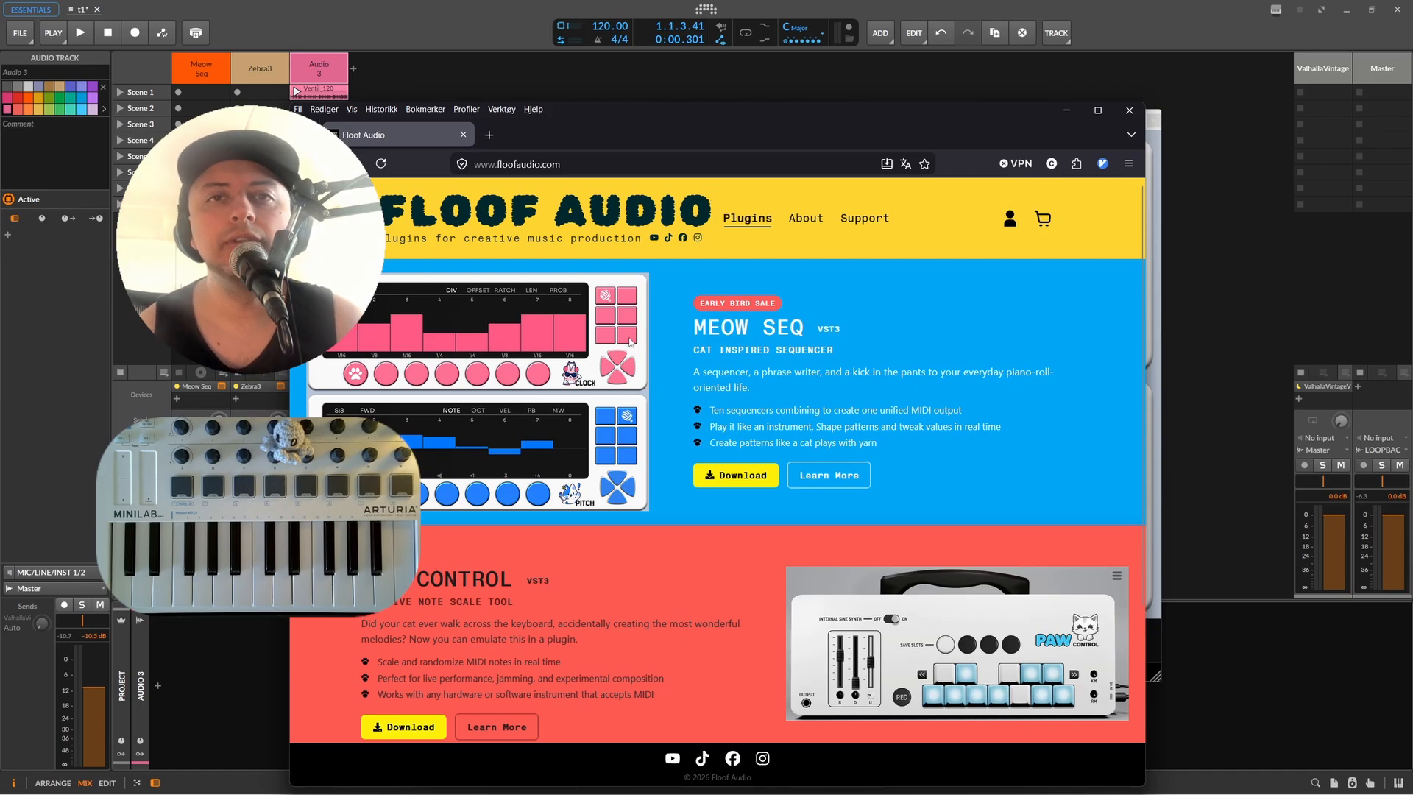